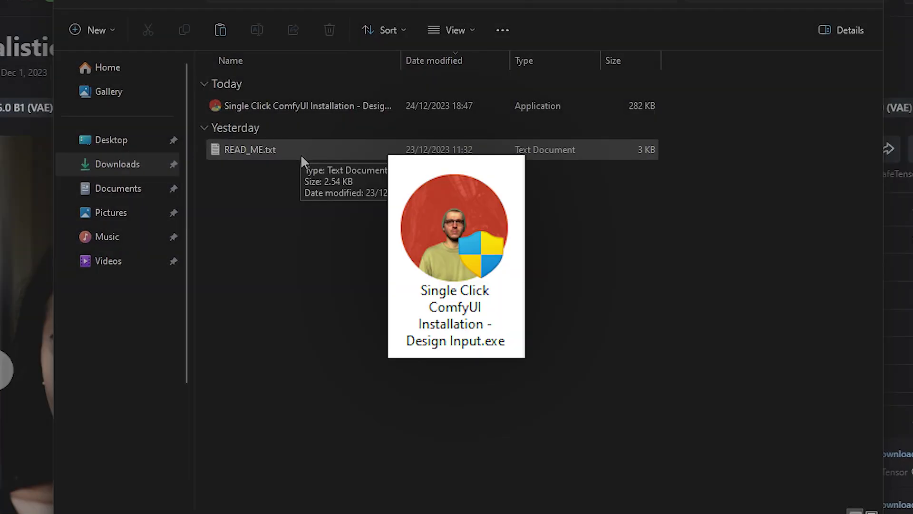
Run the Single Click ComfyUI Installation - Design Input.exe installer from its downloads folder.
key("ctrl+a")
left_click(346, 151)
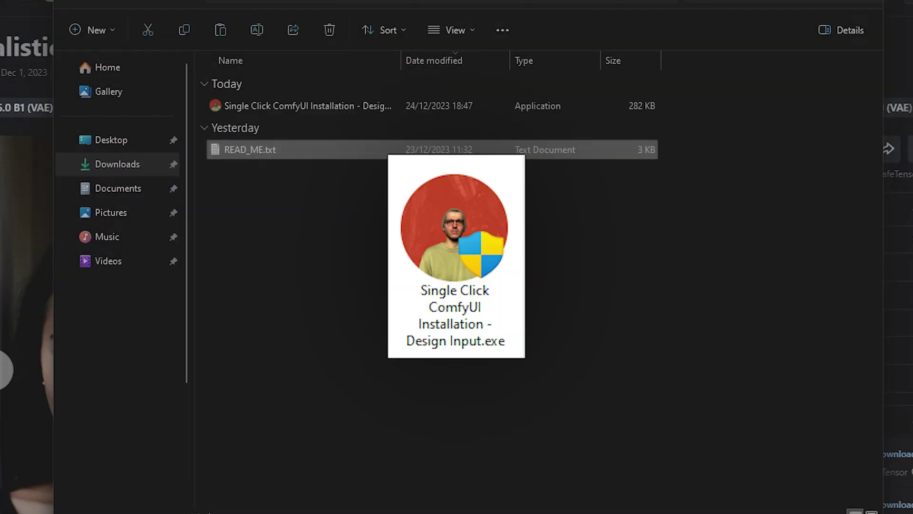
double_click(337, 108)
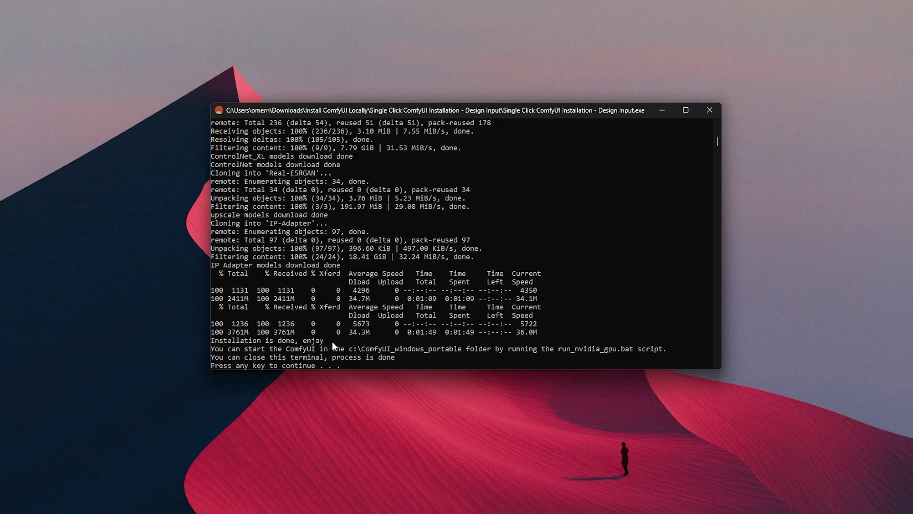
mouse_move(292, 340)
left_mouse_down()
mouse_move(213, 341)
mouse_move(293, 346)
left_mouse_up()
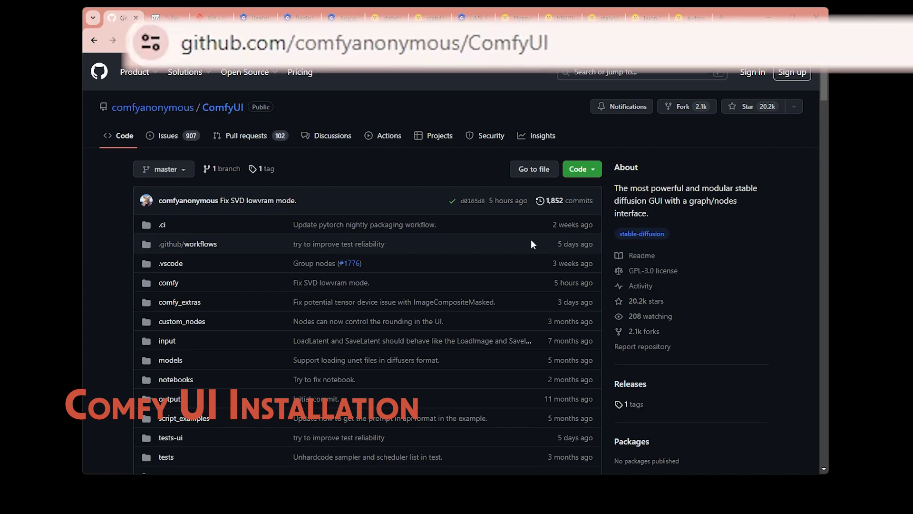
In Chrome, download the portable Windows build of ComfyUI through the direct link in the GitHub README's Installing section.
scroll(531, 239, "down", 20)
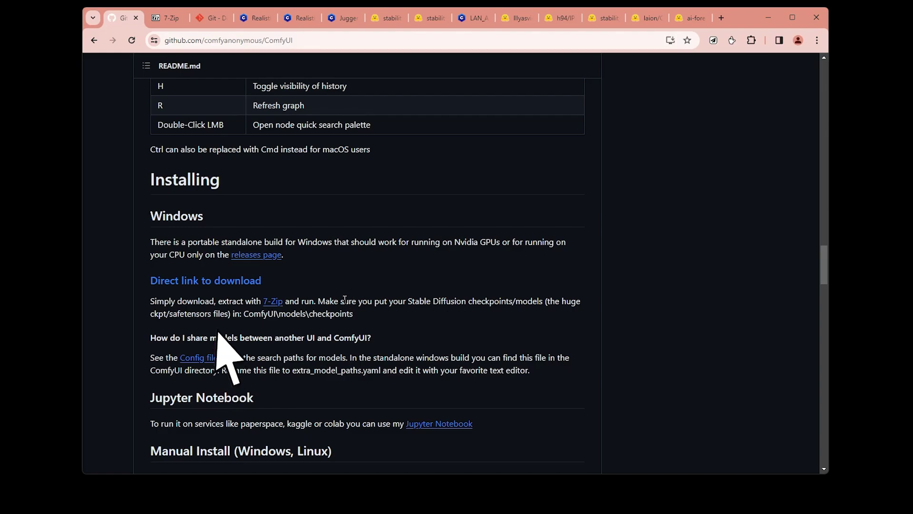
left_click(219, 286)
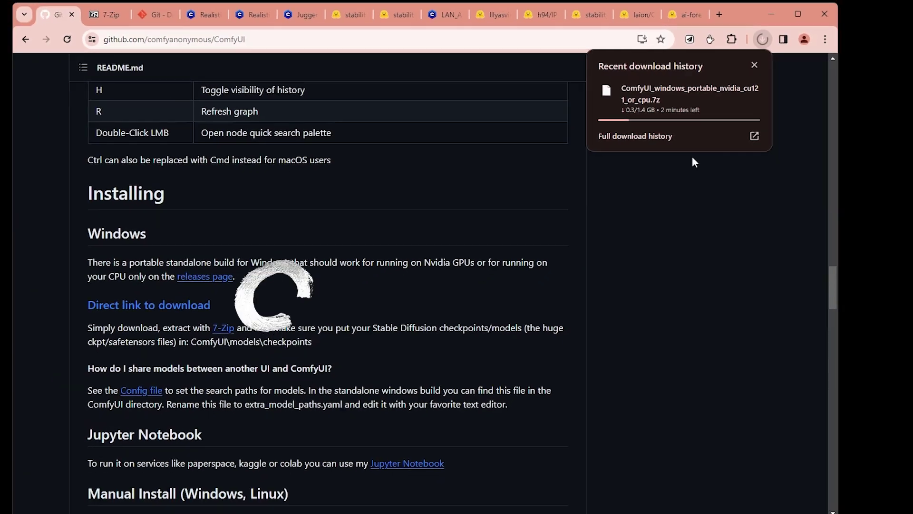
mouse_move(660, 112)
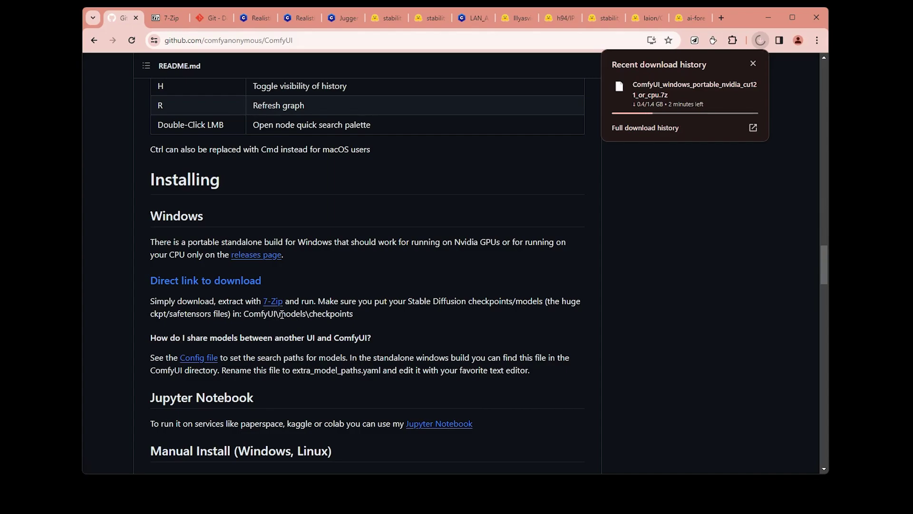
Download the 64-bit x64 version of 7-Zip 23.01 from 7-zip.org and install it.
left_click(163, 23)
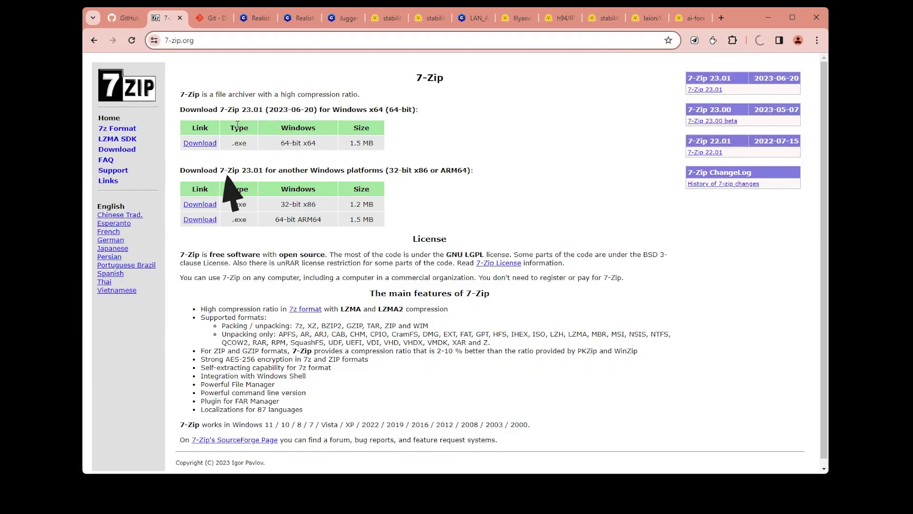
left_click(206, 145)
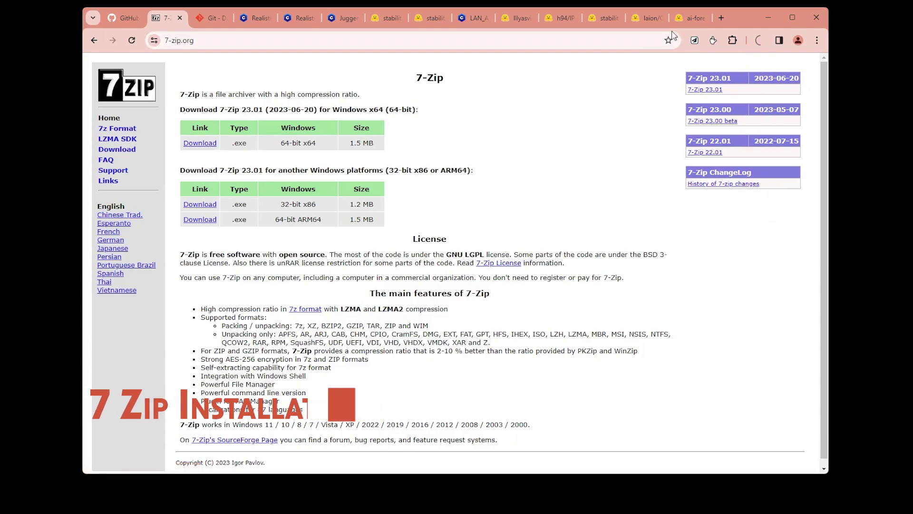
left_click(759, 40)
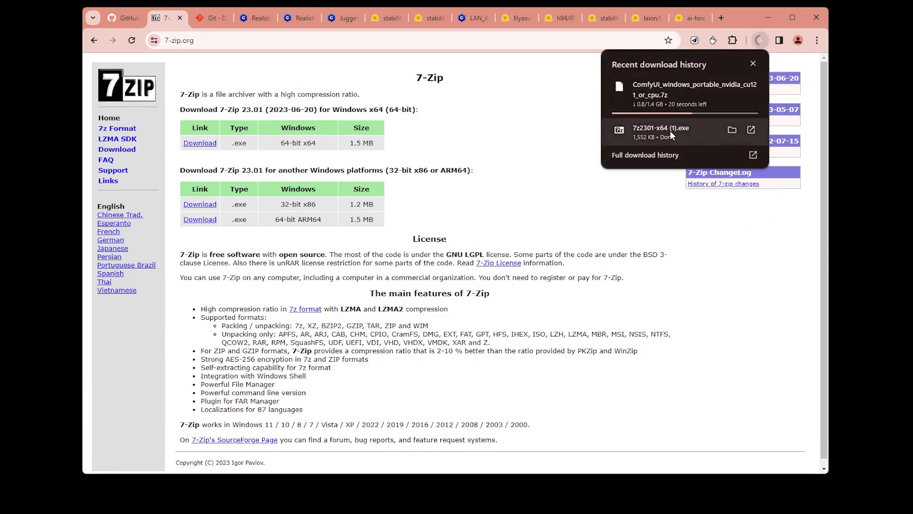
left_click(672, 135)
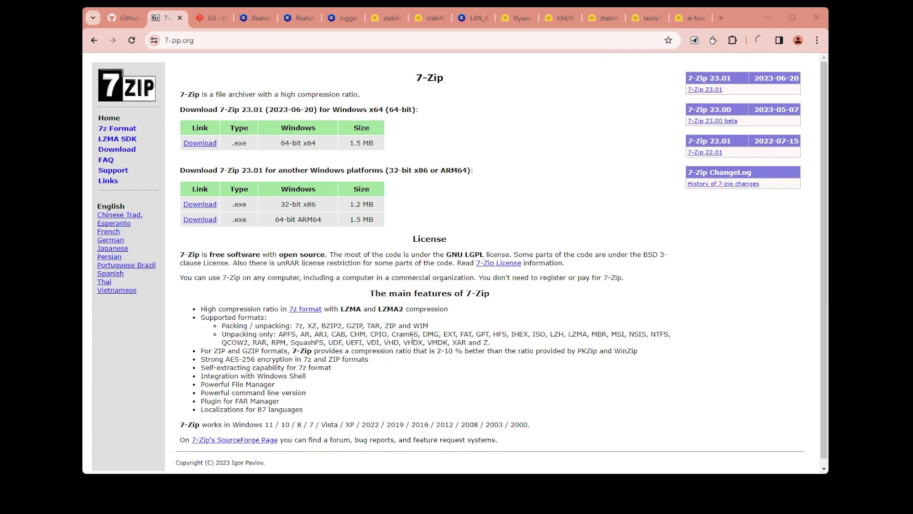
left_click(448, 285)
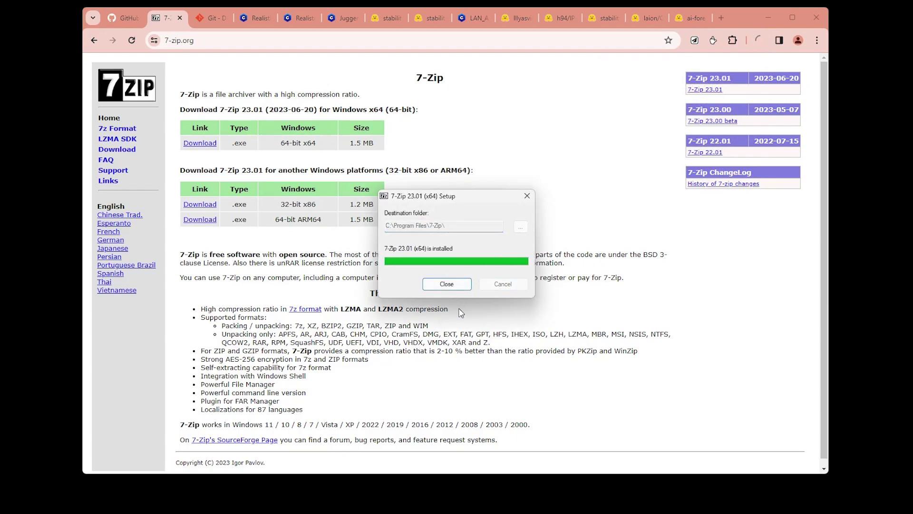
left_click(447, 284)
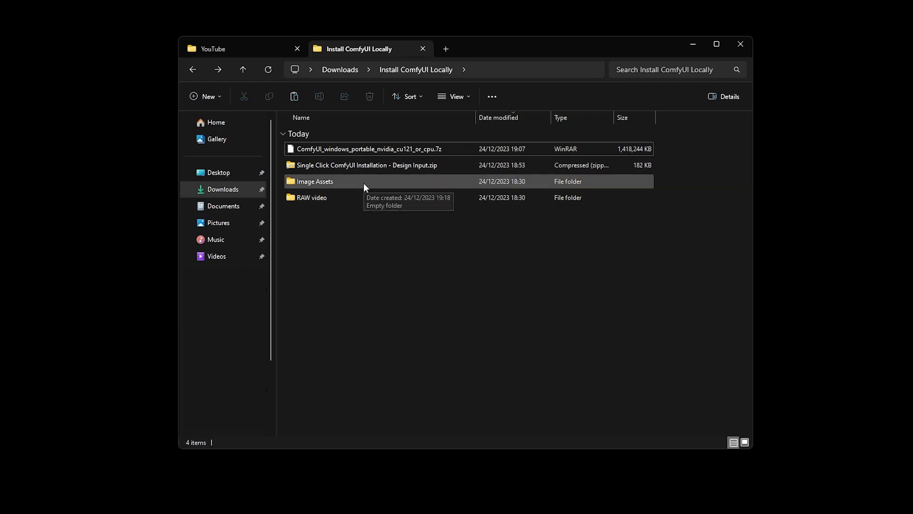
In File Explorer, extract ComfyUI_windows_portable_nvidia_cu121_or_cpu.7z into the current folder with 7-Zip.
left_click(375, 150)
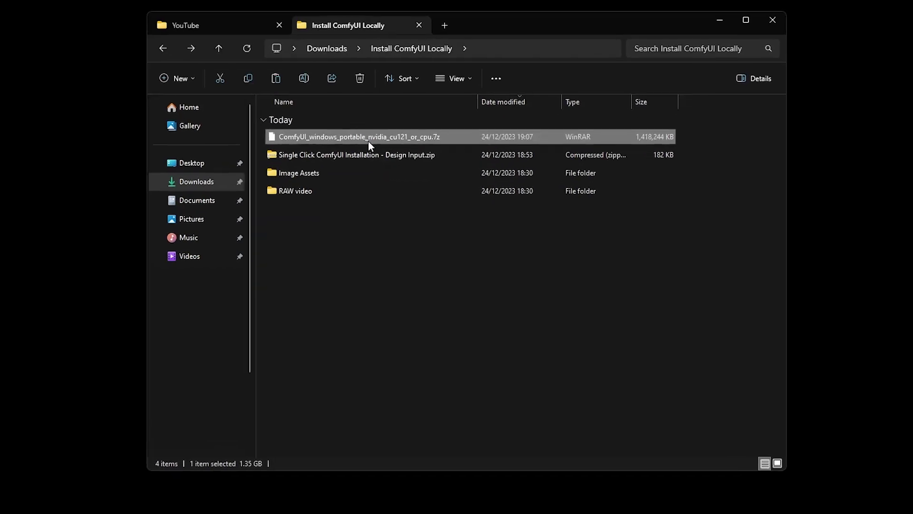
right_click(370, 139)
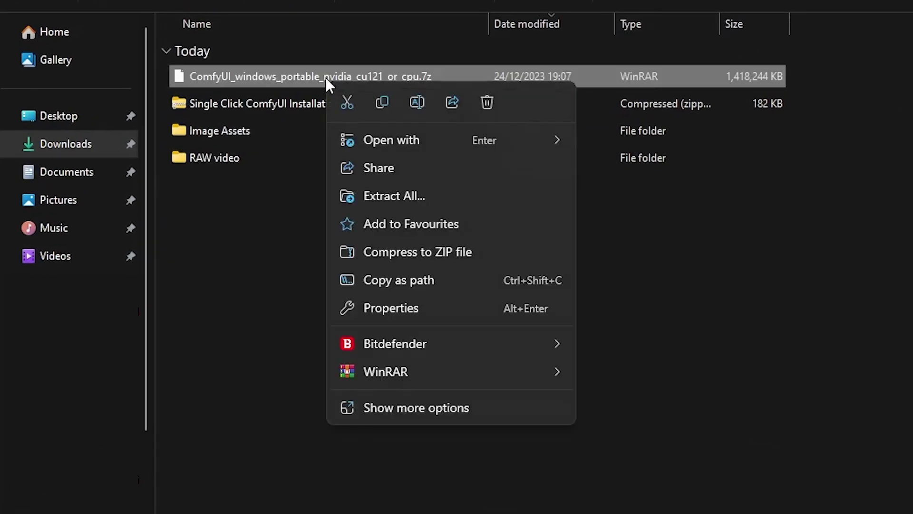
left_click(476, 404)
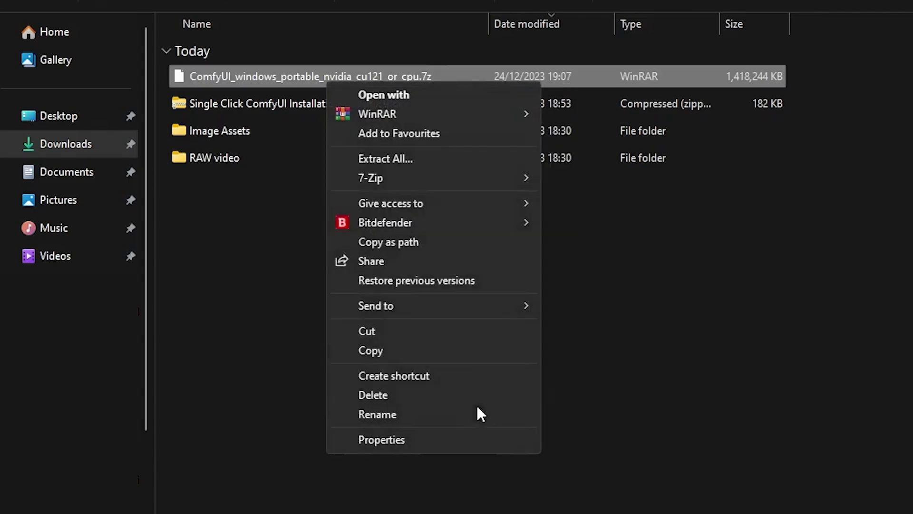
mouse_move(352, 180)
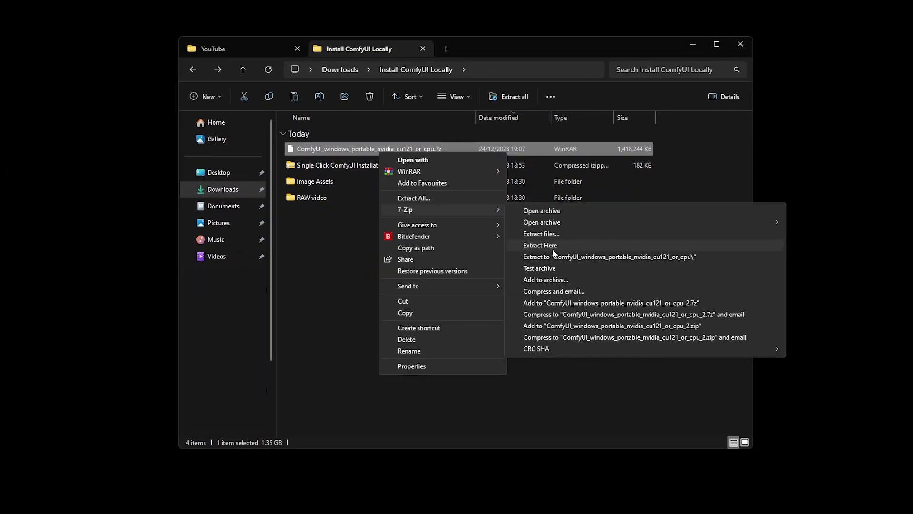
left_click(605, 245)
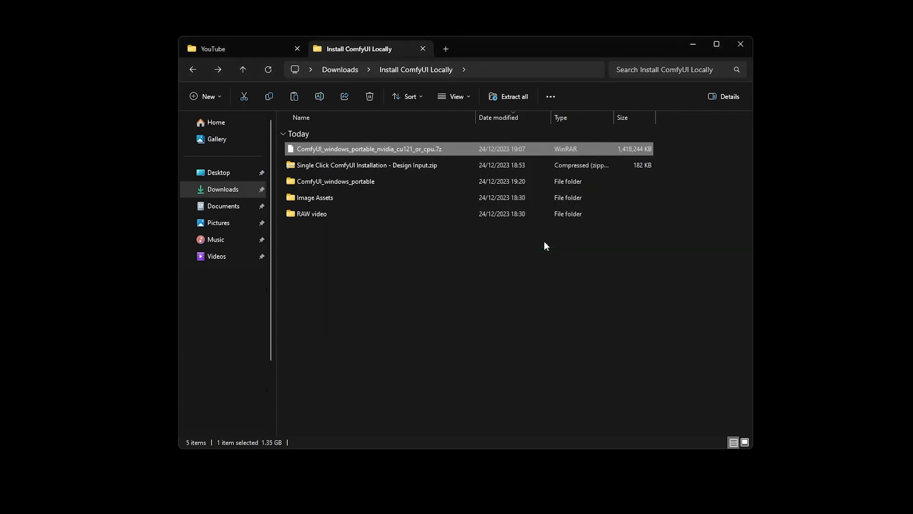
Launch ComfyUI by running run_nvidia_gpu.bat from the extracted ComfyUI_windows_portable folder.
double_click(533, 229)
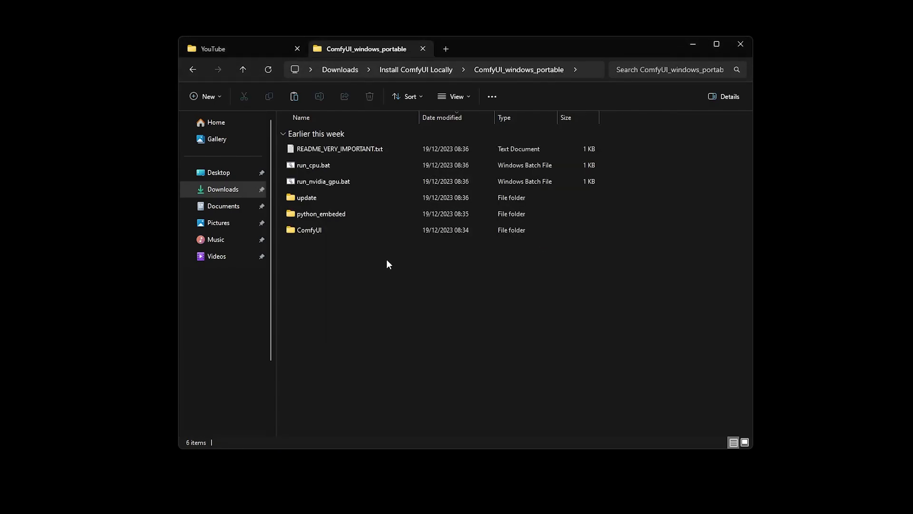
left_click_drag(480, 286, 285, 138)
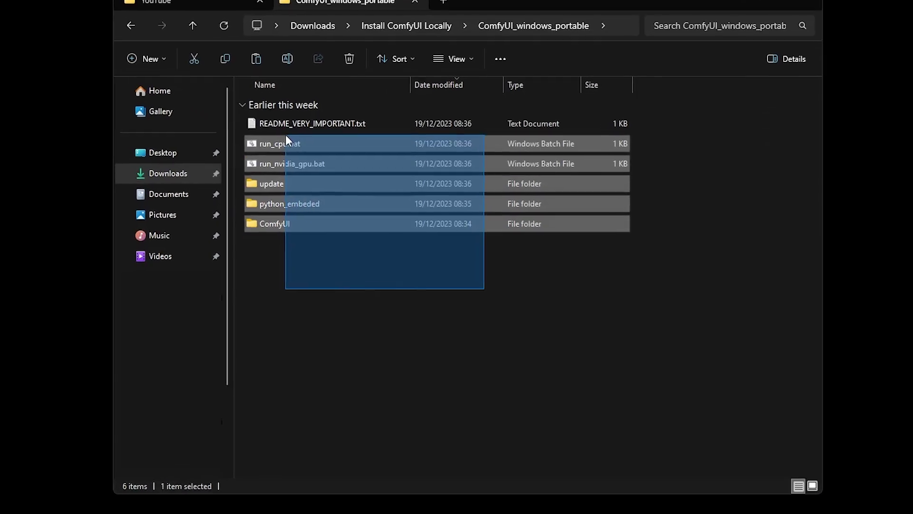
left_click(343, 274)
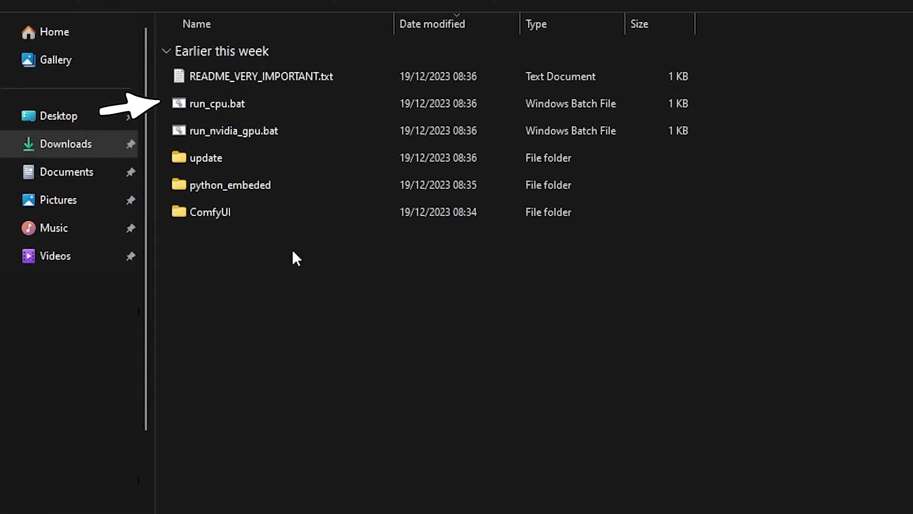
left_click_drag(519, 346, 330, 252)
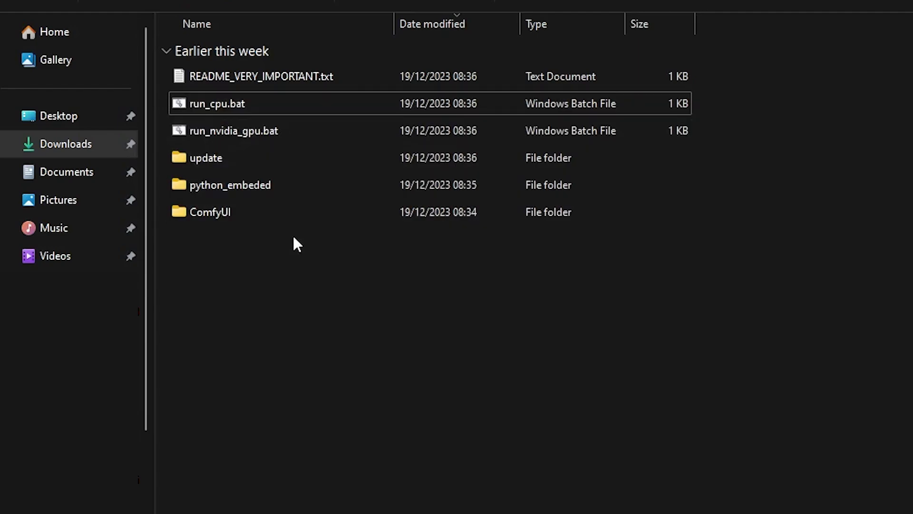
left_click(277, 135)
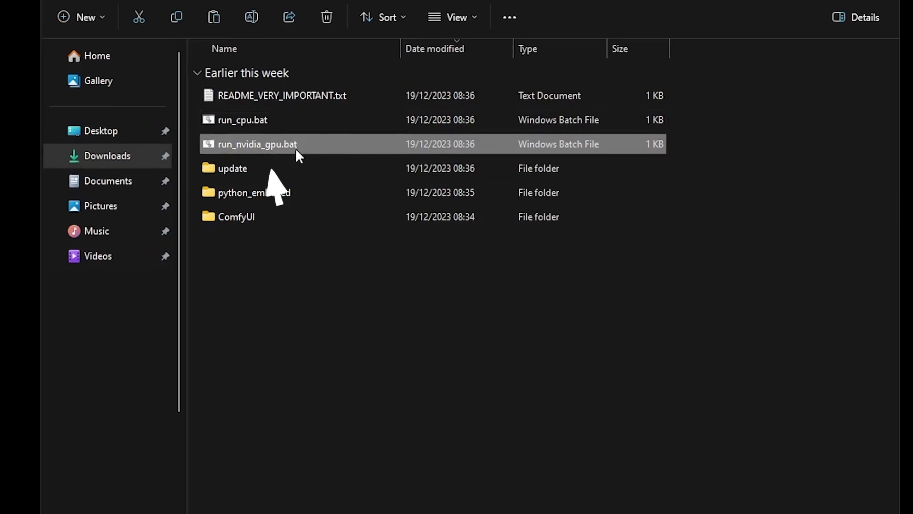
double_click(296, 144)
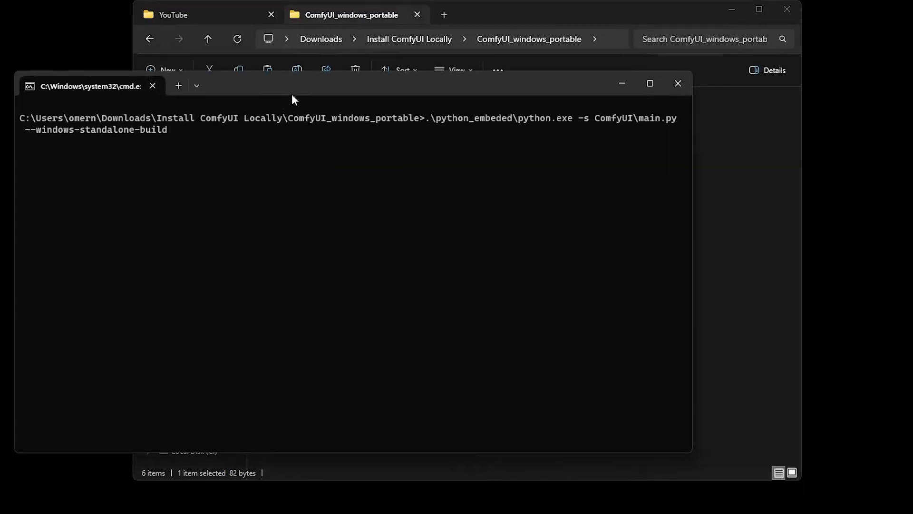
left_click_drag(292, 93, 400, 71)
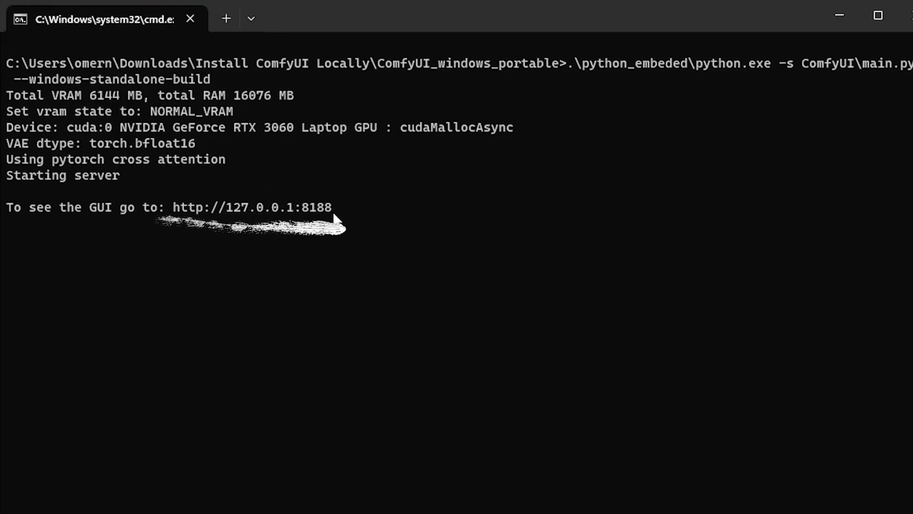
left_click_drag(334, 215, 176, 212)
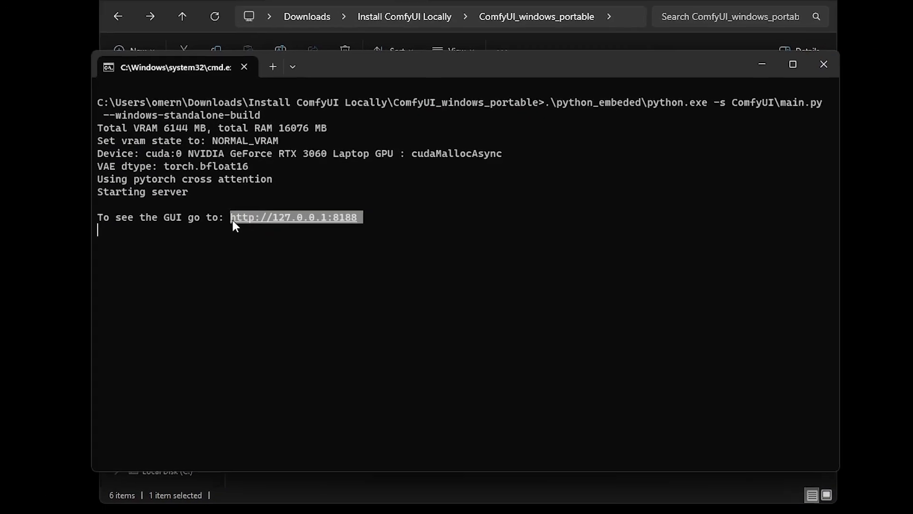
key("ctrl+c")
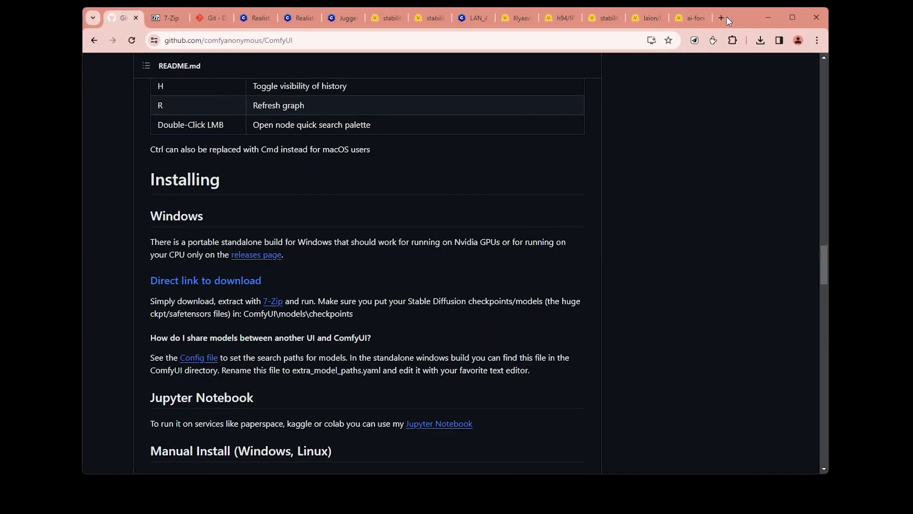
left_click(726, 17)
key("ctrl+v")
key("Return")
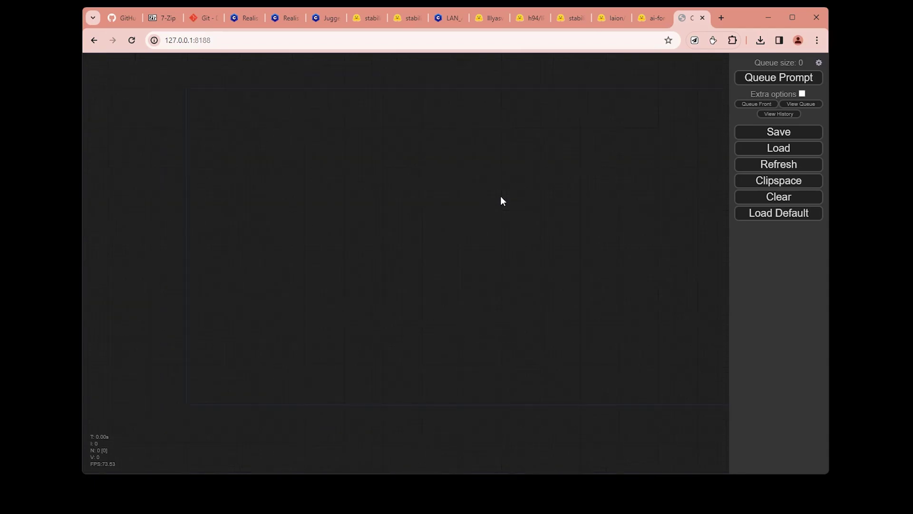
left_click_drag(507, 218, 360, 250)
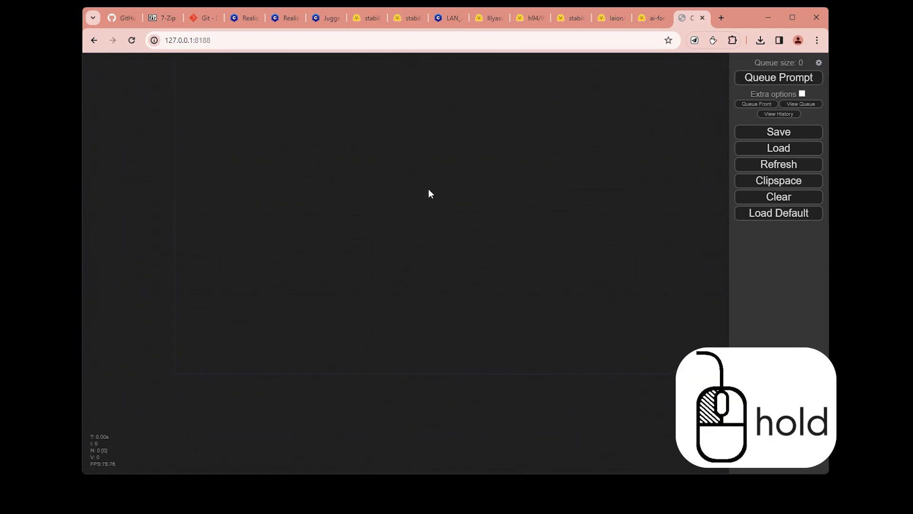
left_click_drag(260, 195, 439, 310)
scroll(375, 180, "down", 3)
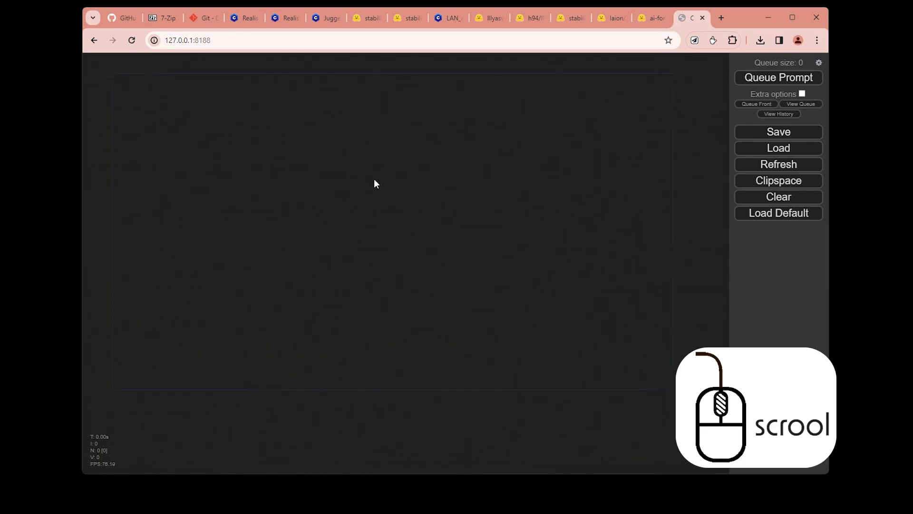
scroll(409, 240, "up", 1)
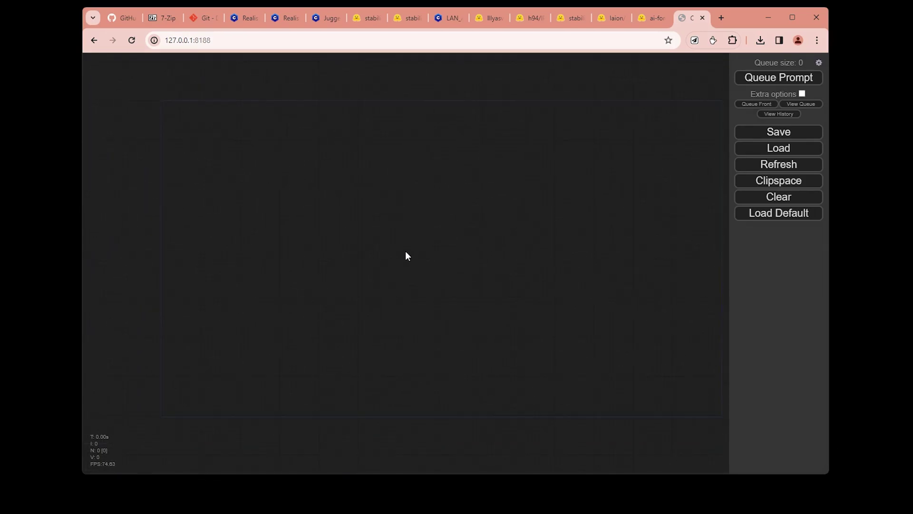
double_click(398, 226)
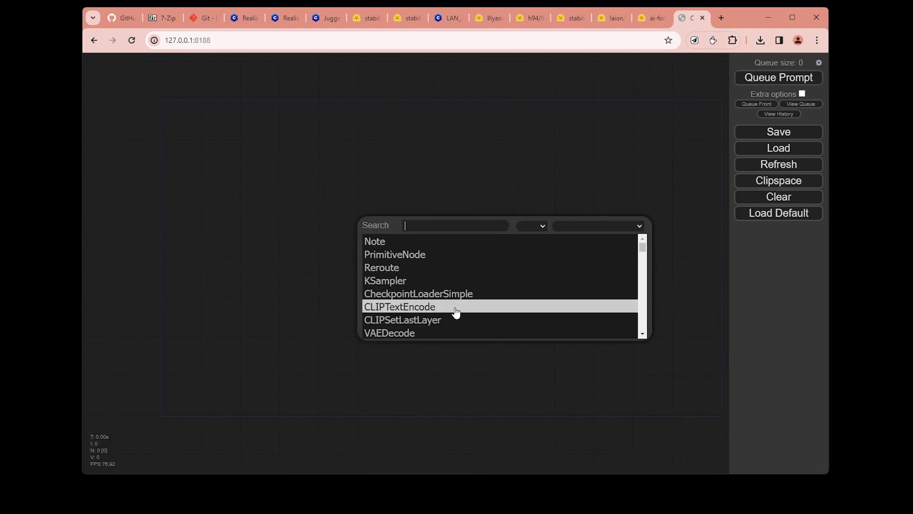
right_click(401, 205)
right_click(388, 199)
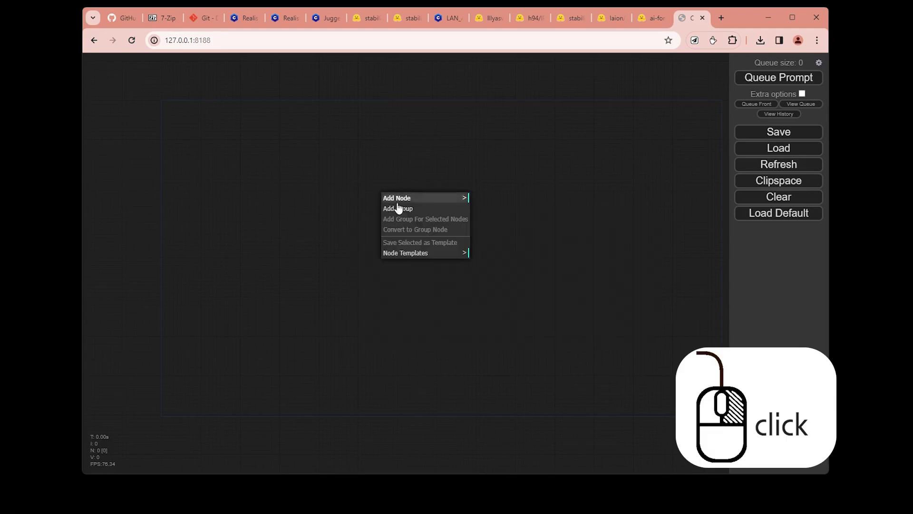
left_click(425, 198)
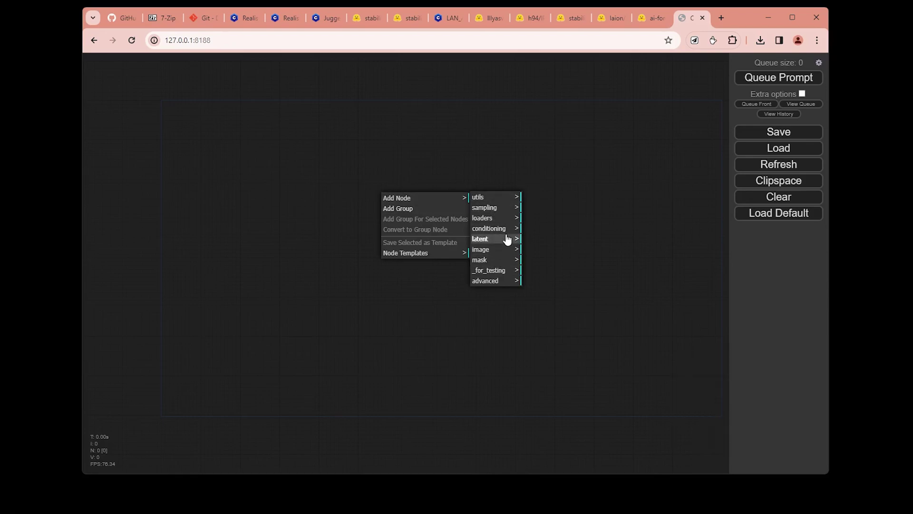
Search the available nodes for "ksa" and add a KSampler node to the empty canvas.
double_click(409, 239)
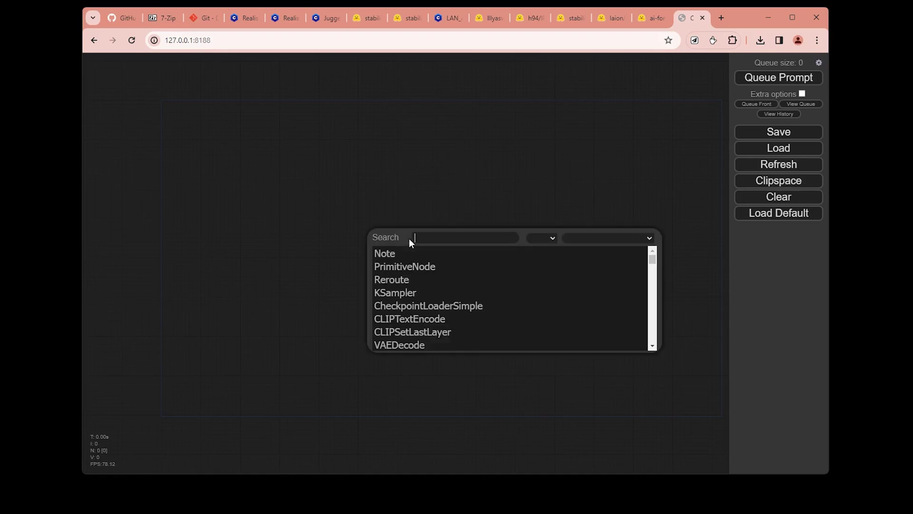
type("ksa")
key("Return")
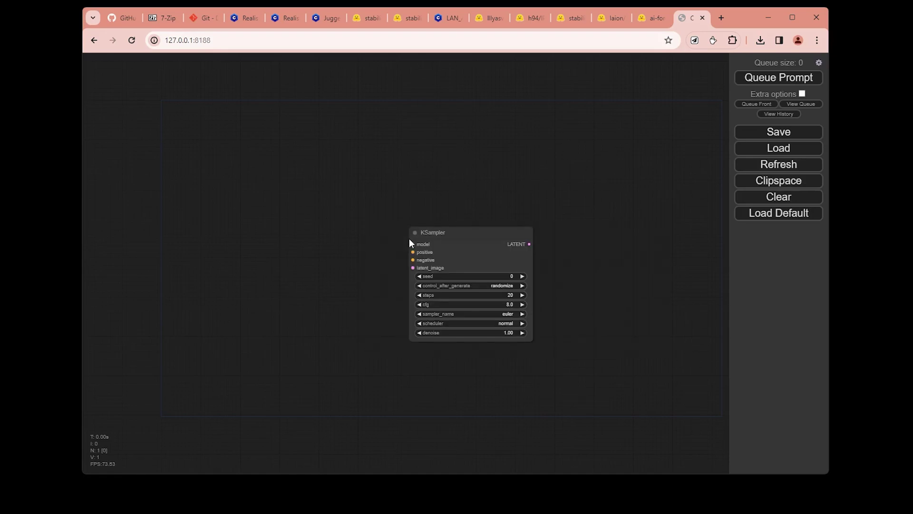
Add a CheckpointLoaderSimple node from the KSampler's model input and space the two nodes apart with the loader on the left.
left_click_drag(449, 254, 476, 208)
left_click_drag(365, 269, 346, 269)
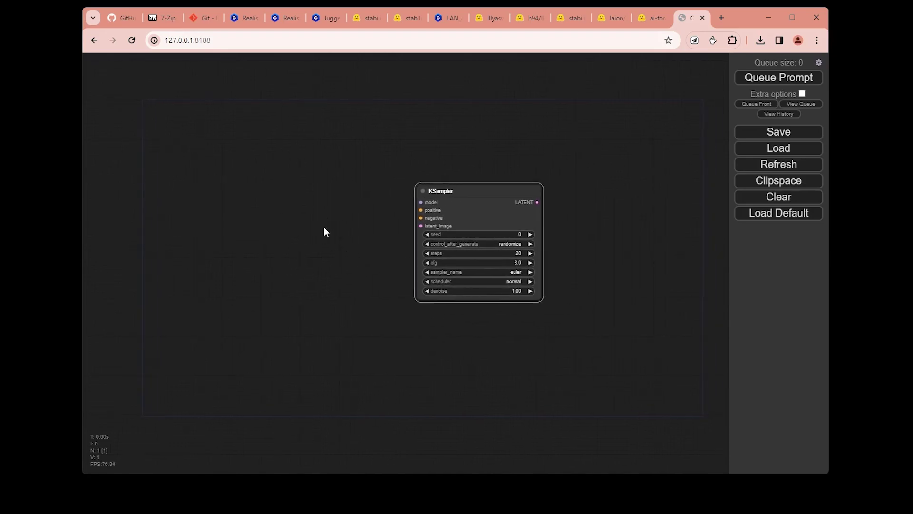
left_click_drag(309, 244, 341, 234)
double_click(351, 215)
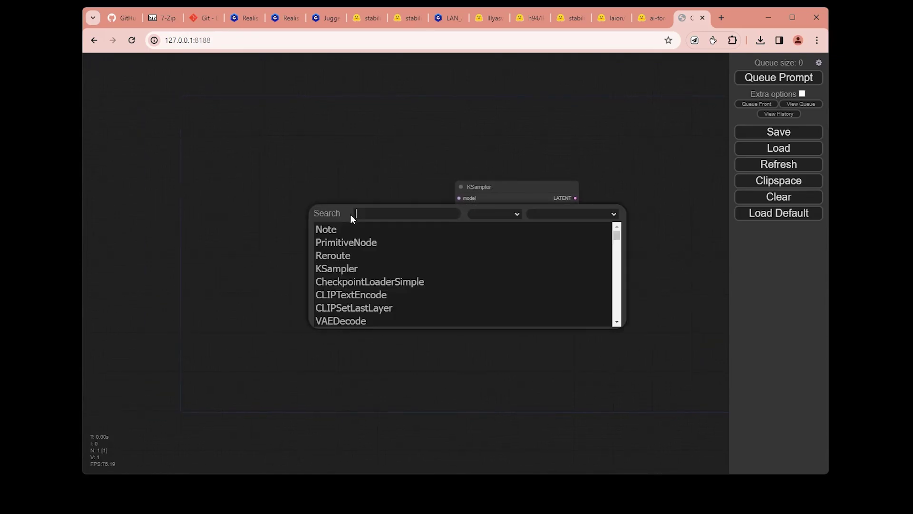
left_click_drag(459, 198, 394, 194)
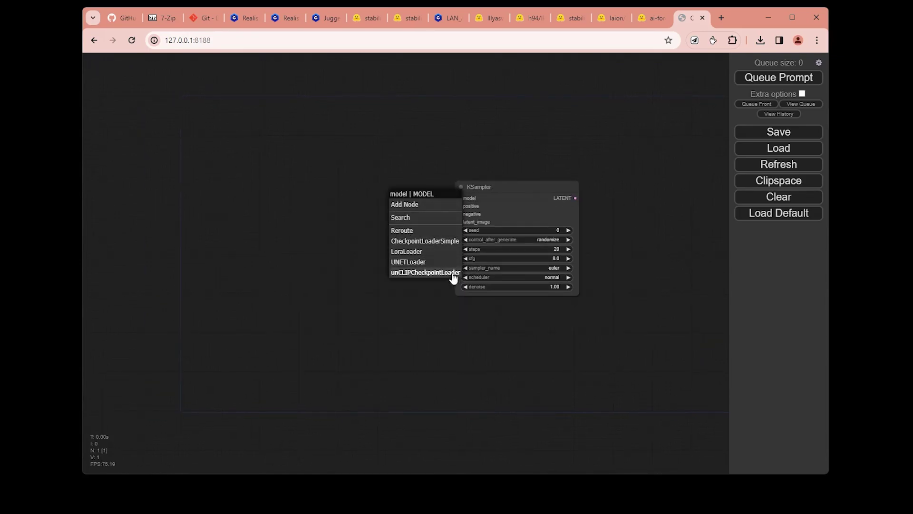
left_click(431, 245)
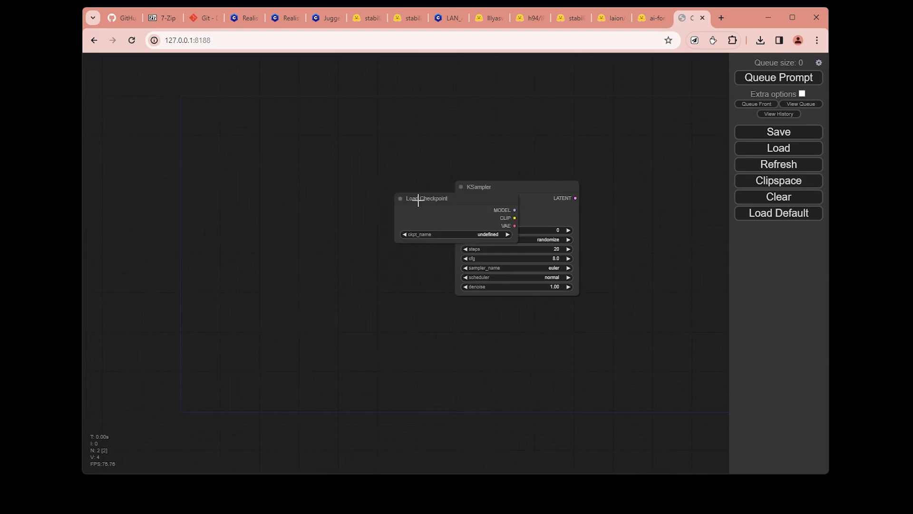
left_click_drag(418, 198, 345, 193)
left_click(544, 201)
left_click_drag(544, 200, 612, 195)
Add a CLIPTextEncode node from the checkpoint loader's CLIP output and duplicate it below the first one.
left_click_drag(379, 203, 419, 199)
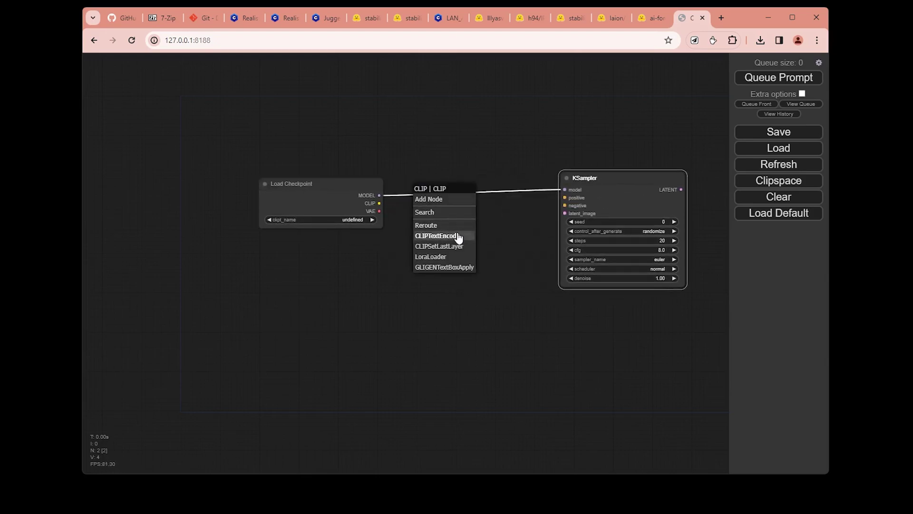
left_click(438, 236)
left_click_drag(487, 213, 379, 213)
key("ctrl+c")
key("ctrl+v")
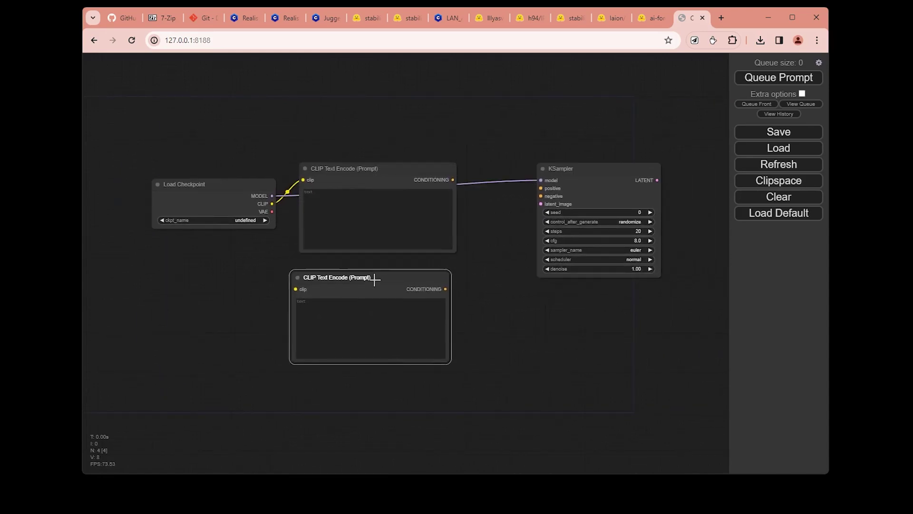
Connect the loader's CLIP output to the second text encoder and wire the upper and lower encoders to the KSampler's positive and negative inputs.
left_click_drag(272, 203, 298, 289)
left_click_drag(450, 183, 541, 188)
left_click_drag(444, 288, 541, 196)
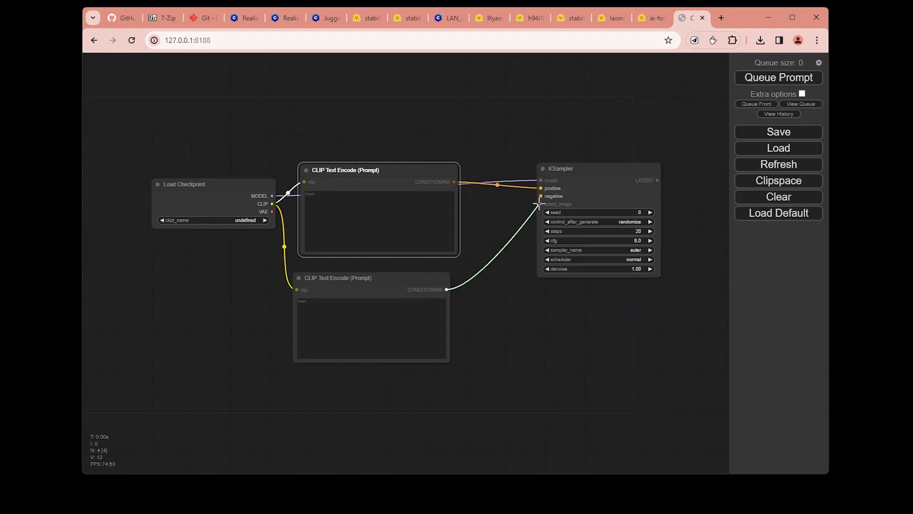
Move the KSampler further right and add an EmptyLatentImage node for its latent_image input, placed below the sampler.
left_click(408, 281)
left_click_drag(534, 361, 475, 303)
left_click(532, 128)
left_click_drag(531, 129, 606, 127)
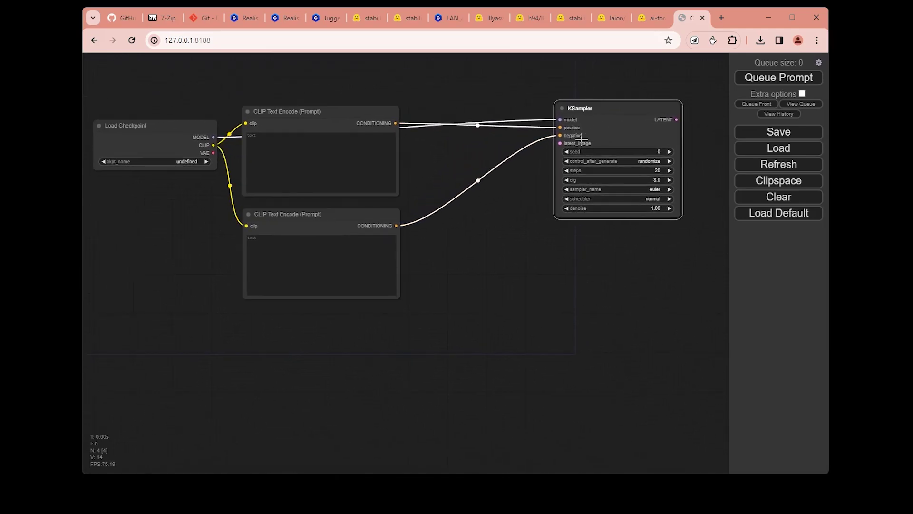
left_click_drag(527, 180, 507, 180)
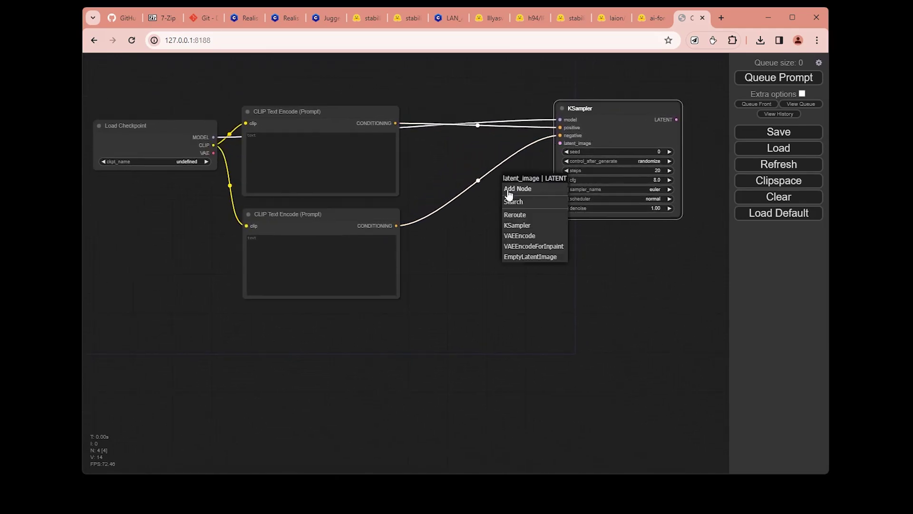
left_click(545, 256)
left_click_drag(523, 211, 570, 246)
left_click_drag(577, 326, 530, 344)
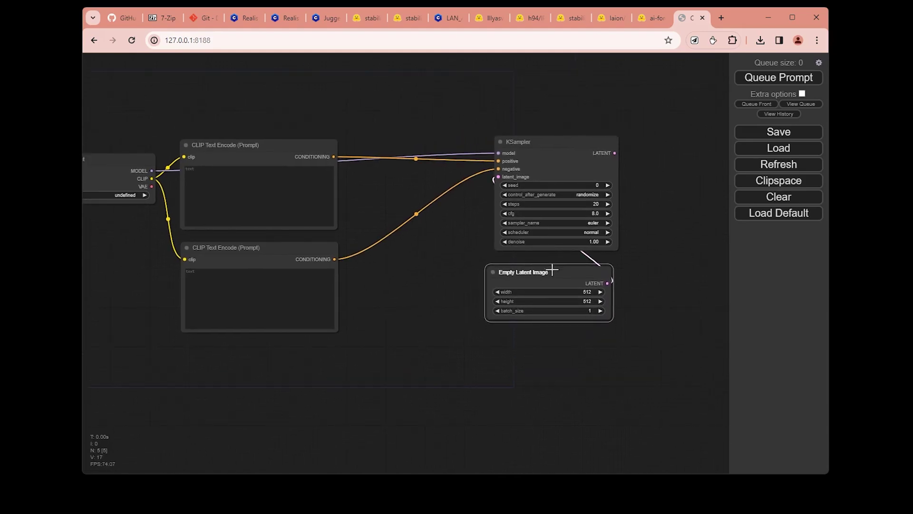
Add a VAEDecode node from the KSampler's LATENT output and a SaveImage node from the decoder's IMAGE output.
left_click_drag(553, 270, 439, 287)
left_click_drag(501, 171, 524, 169)
left_click(556, 222)
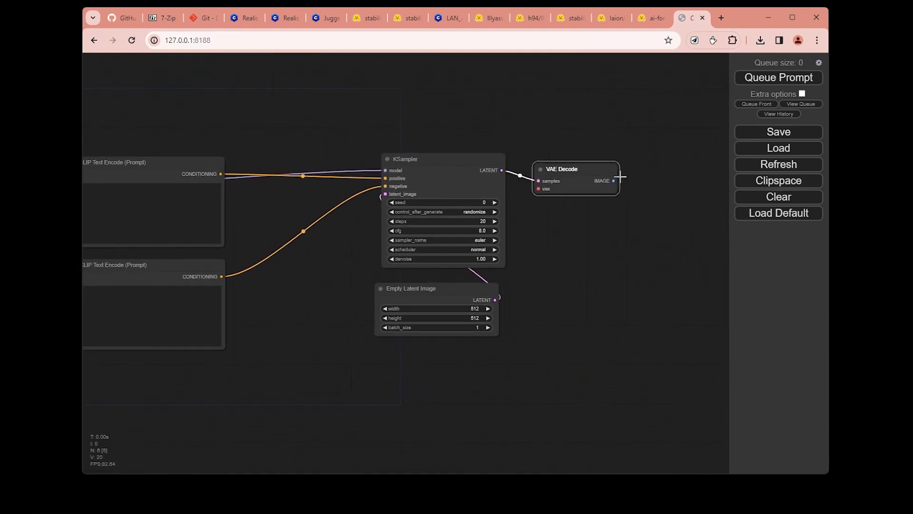
left_click_drag(613, 188, 520, 176)
left_click(483, 171)
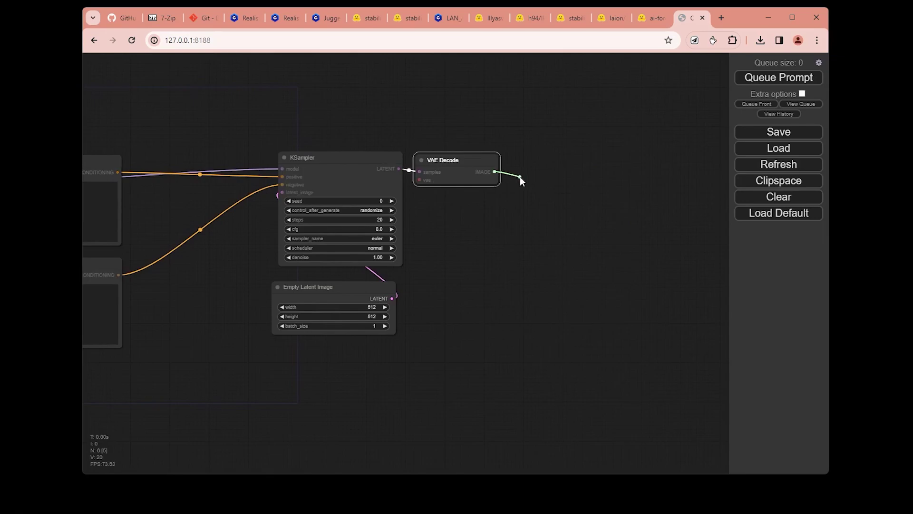
left_click(564, 237)
left_click(566, 172)
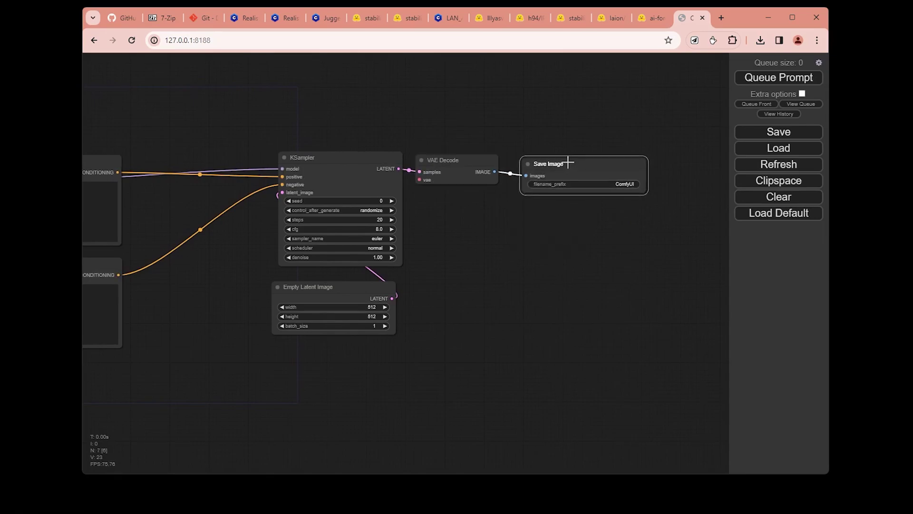
left_click(469, 164)
Reposition the two CLIP Text Encode nodes and enter "building" as the positive prompt.
left_click_drag(166, 305, 433, 311)
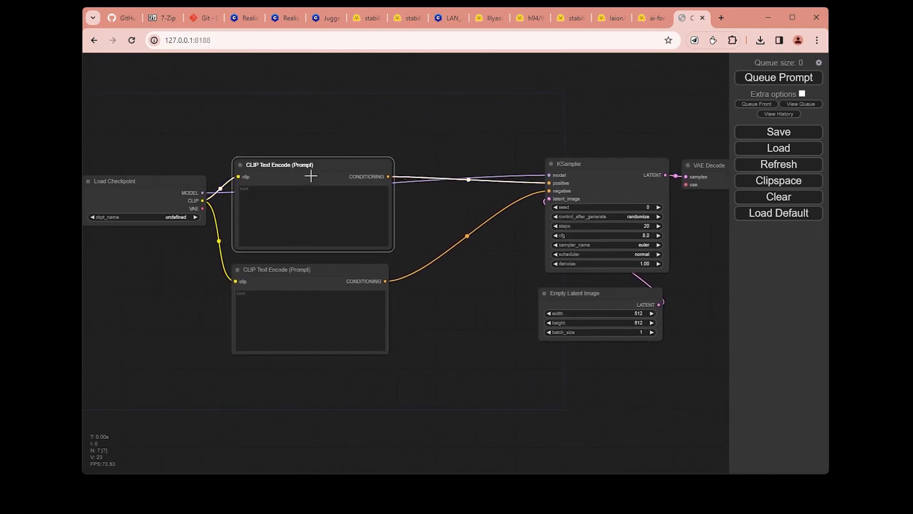
left_click_drag(310, 176, 370, 157)
left_click_drag(243, 267, 290, 248)
left_click(330, 145)
left_click(330, 145)
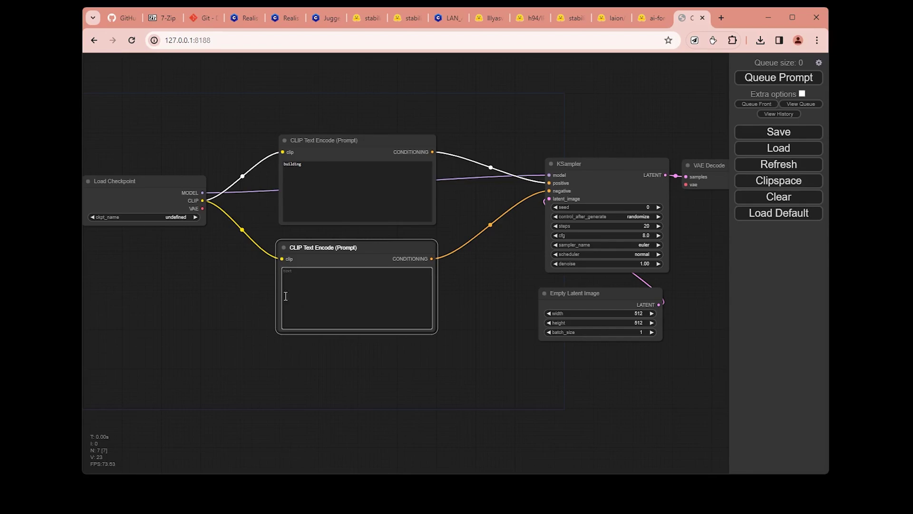
Check which checkpoints are available for ckpt_name in the Load Checkpoint node.
left_click(205, 299)
scroll(205, 298, "up", 2)
left_click_drag(274, 289, 253, 293)
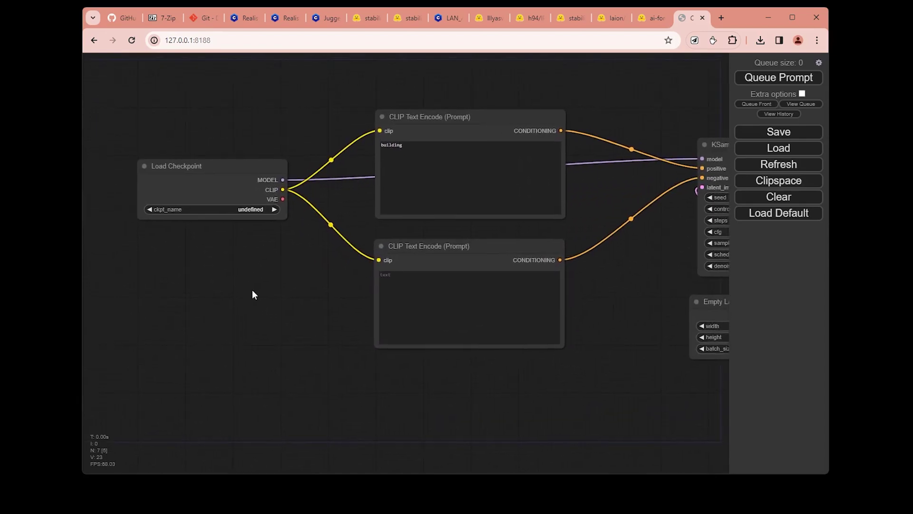
left_click(231, 204)
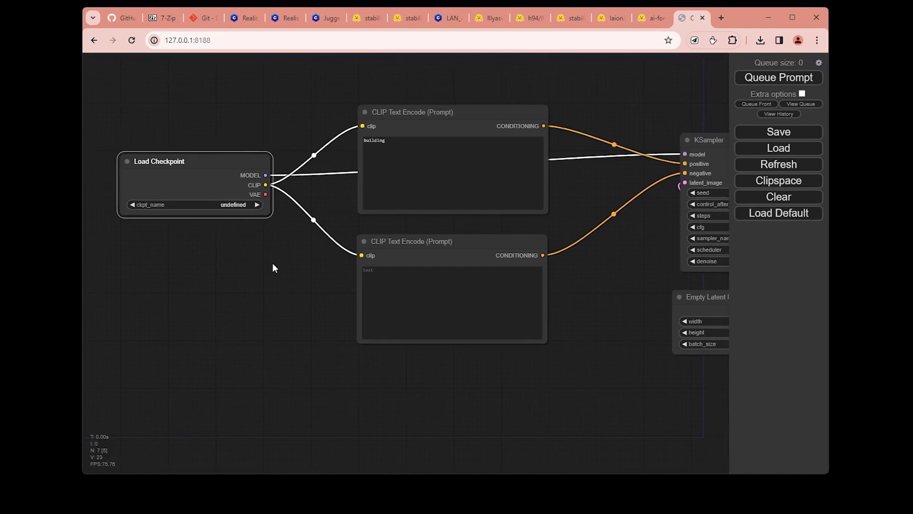
left_click(259, 245)
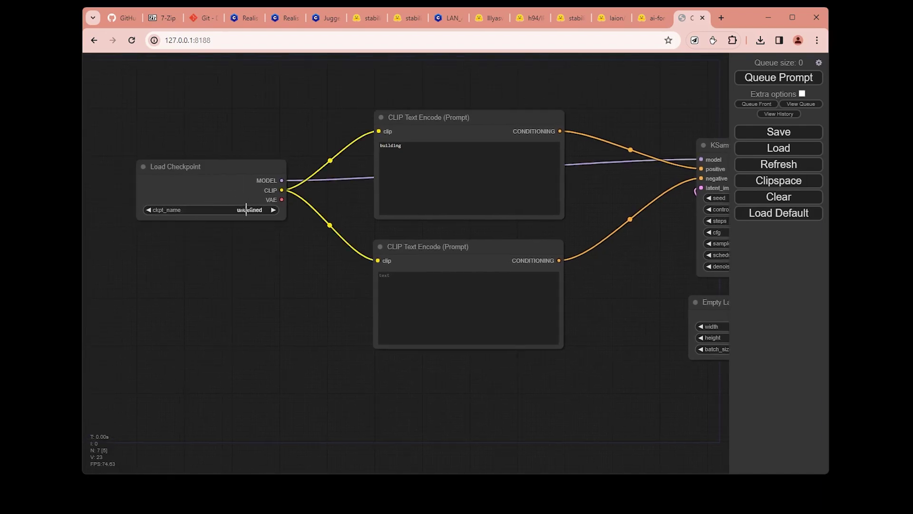
left_click_drag(199, 280, 182, 278)
On the Civitai Realistic Vision V5.1 (VAE) page, expand the files and open the save dialog for the Pruned Model fp16 (1.99 GB) SafeTensor.
left_click(244, 20)
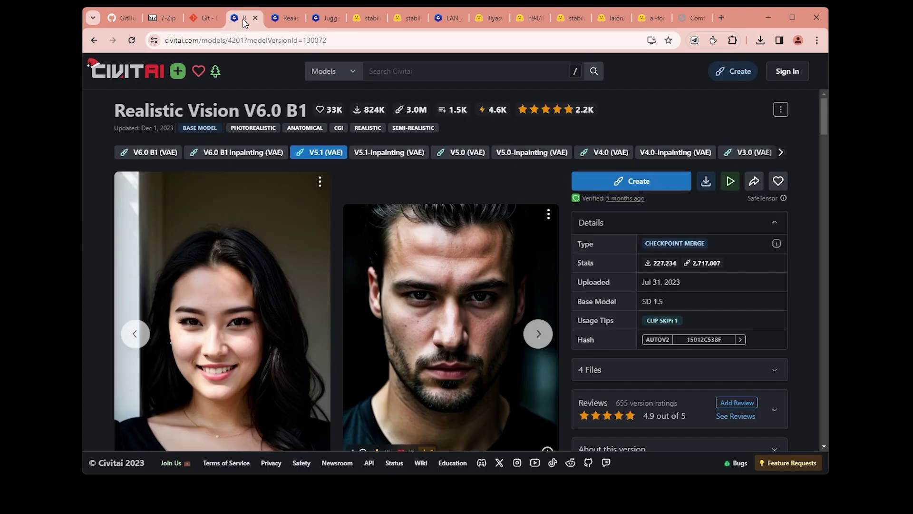
scroll(322, 166, "up", 1)
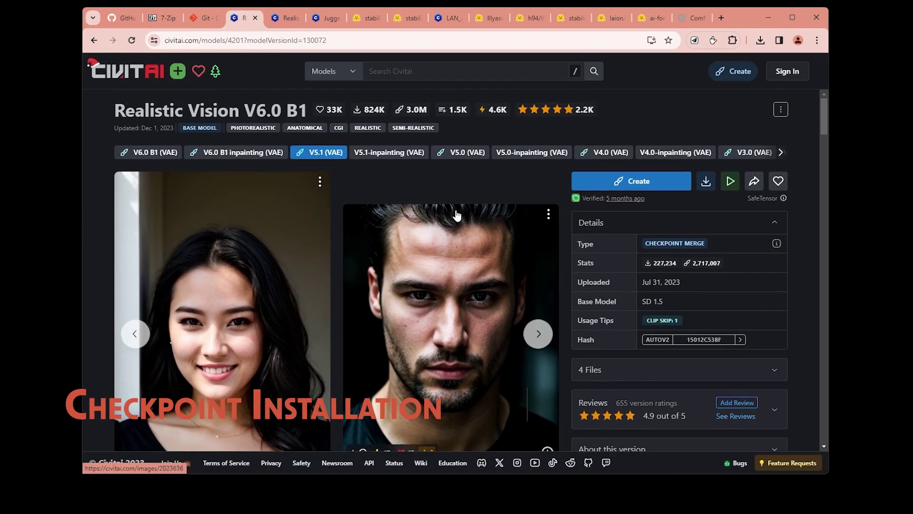
scroll(742, 271, "down", 1)
left_click(771, 321)
scroll(771, 321, "down", 1)
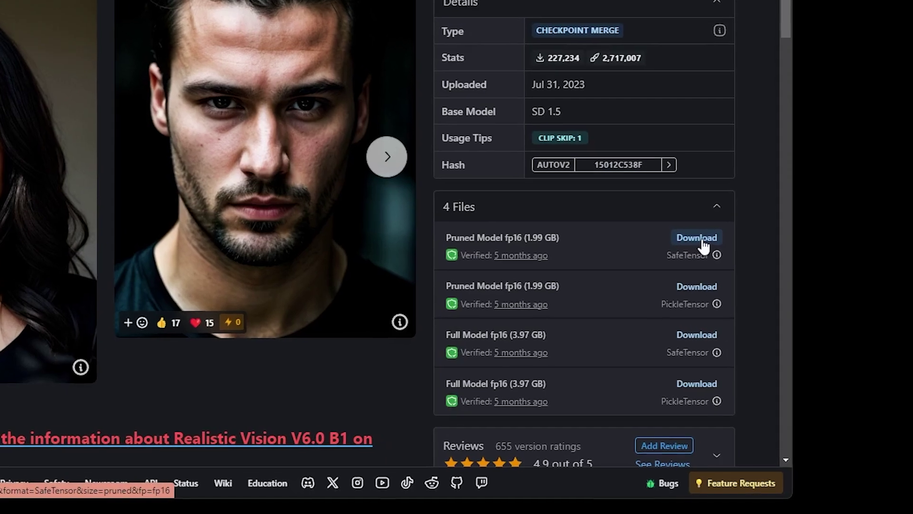
right_click(678, 232)
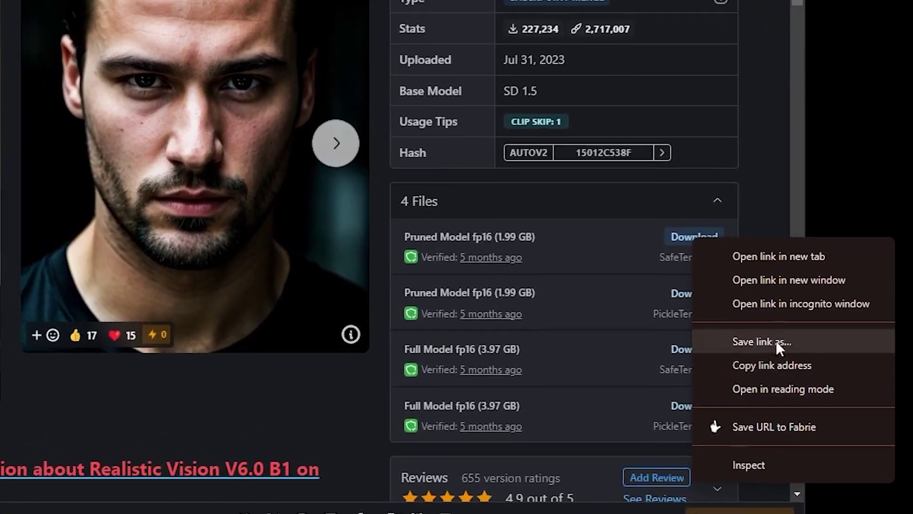
left_click(775, 340)
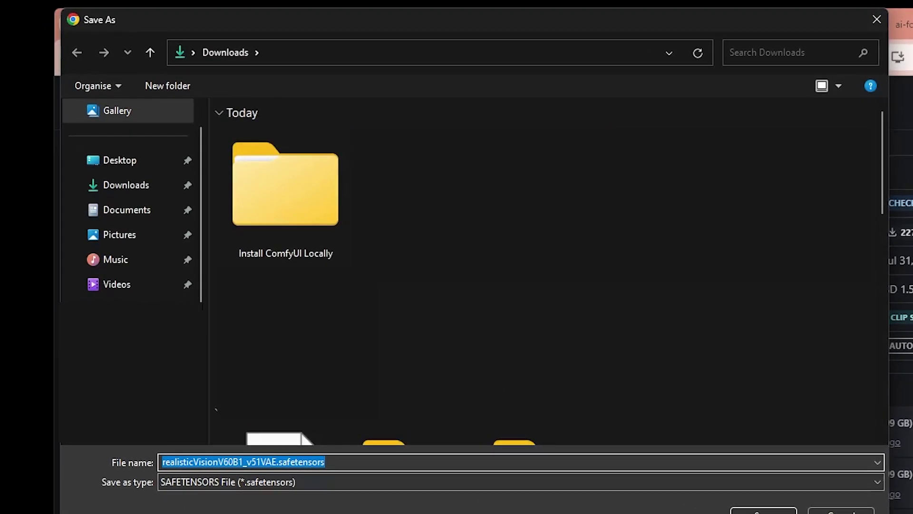
Set the save location to Downloads > Install ComfyUI Locally > ComfyUI_windows_portable > ComfyUI > models.
double_click(285, 190)
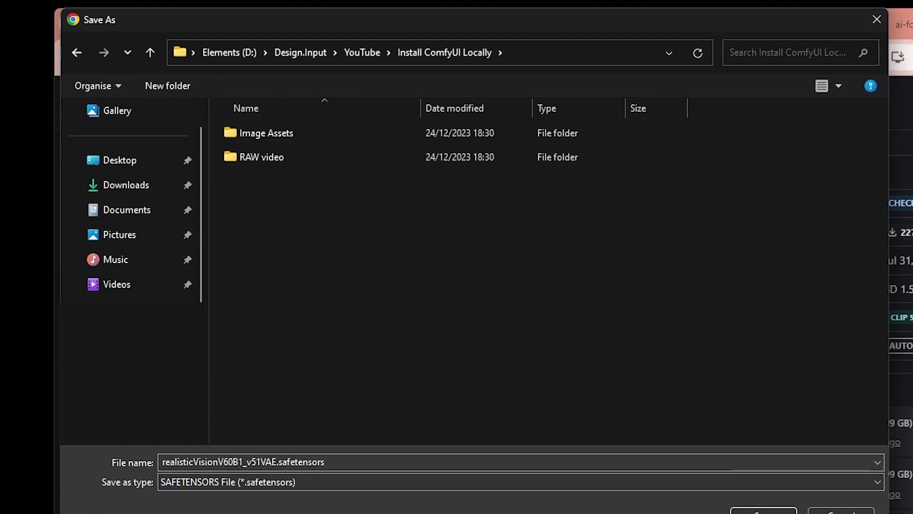
left_click(138, 187)
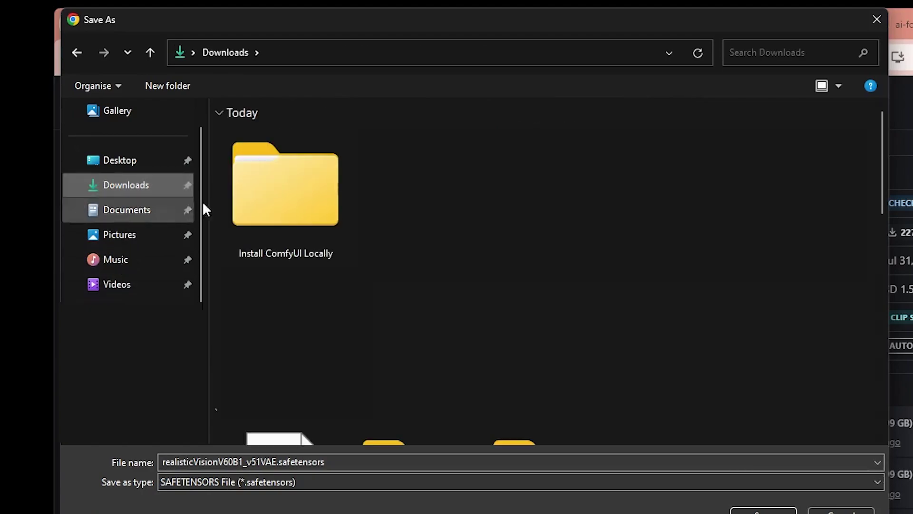
double_click(317, 220)
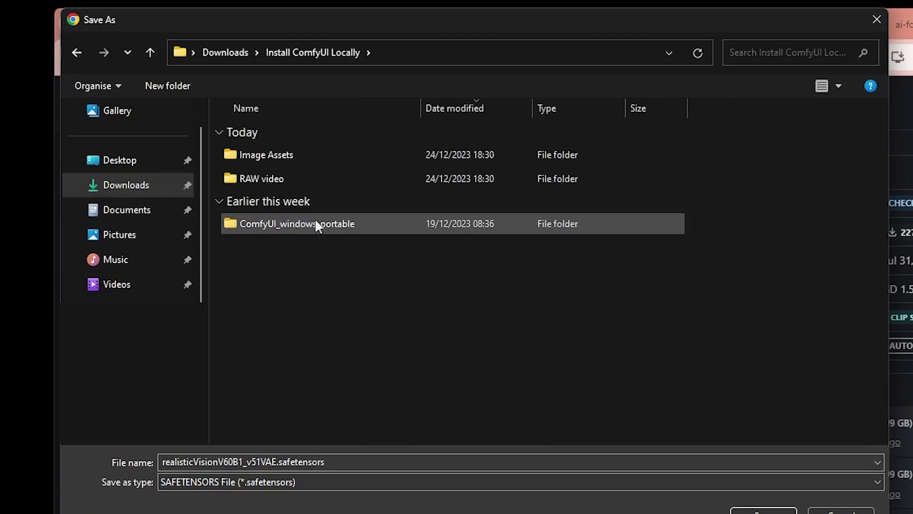
double_click(335, 223)
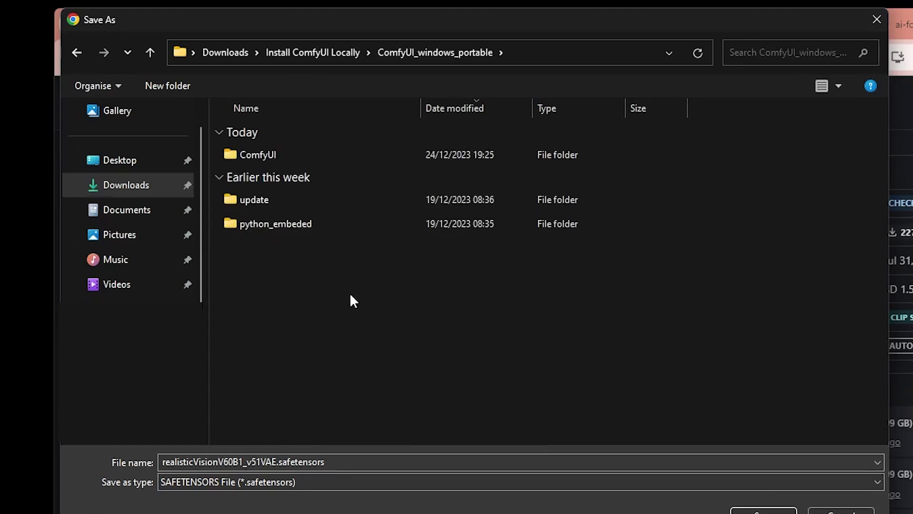
double_click(271, 157)
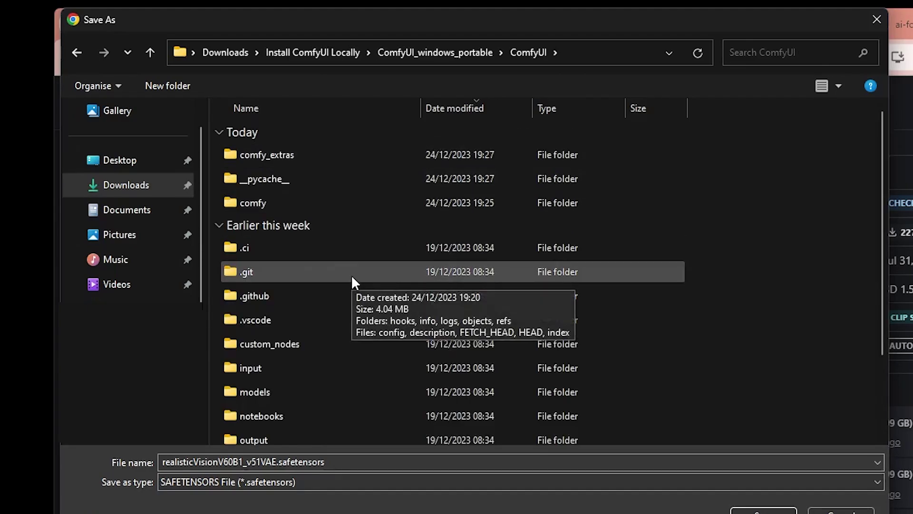
scroll(351, 275, "down", 1)
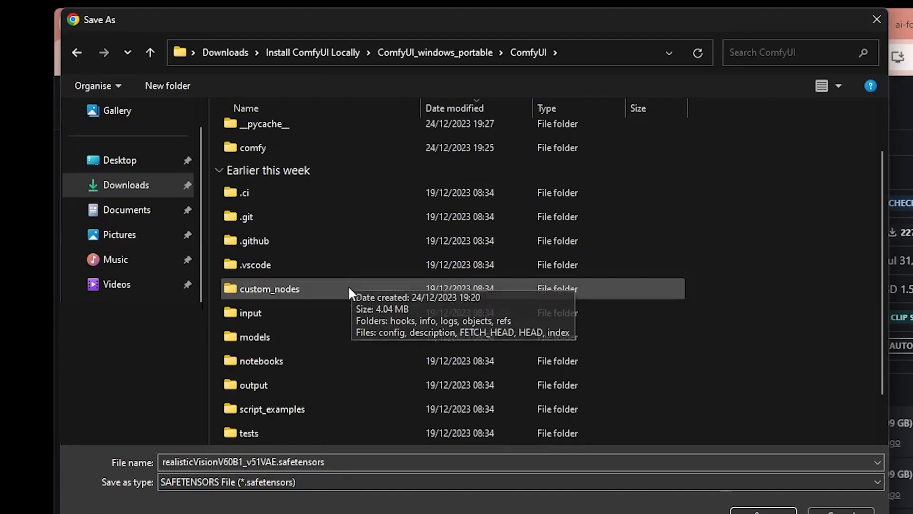
double_click(289, 337)
Save realisticVisionV60B1_v51VAE.safetensors in the checkpoints subfolder of models.
scroll(649, 200, "down", 2)
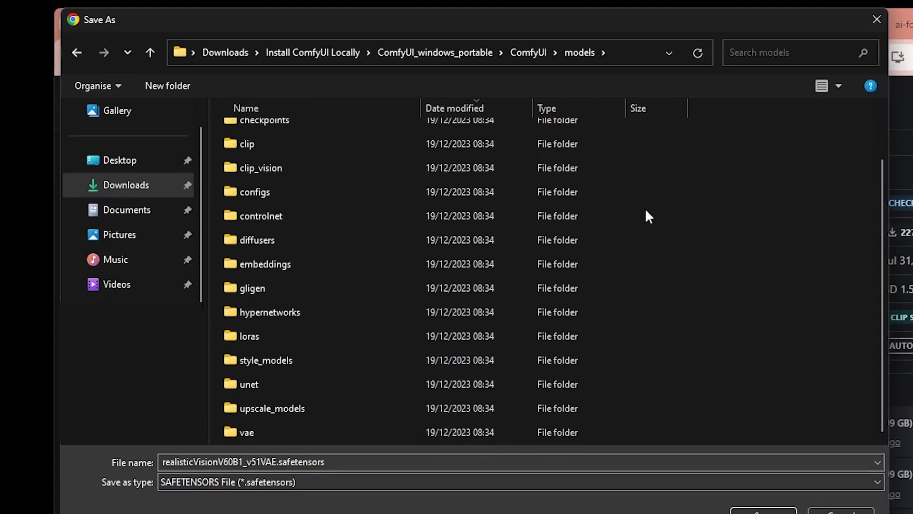
scroll(619, 219, "up", 2)
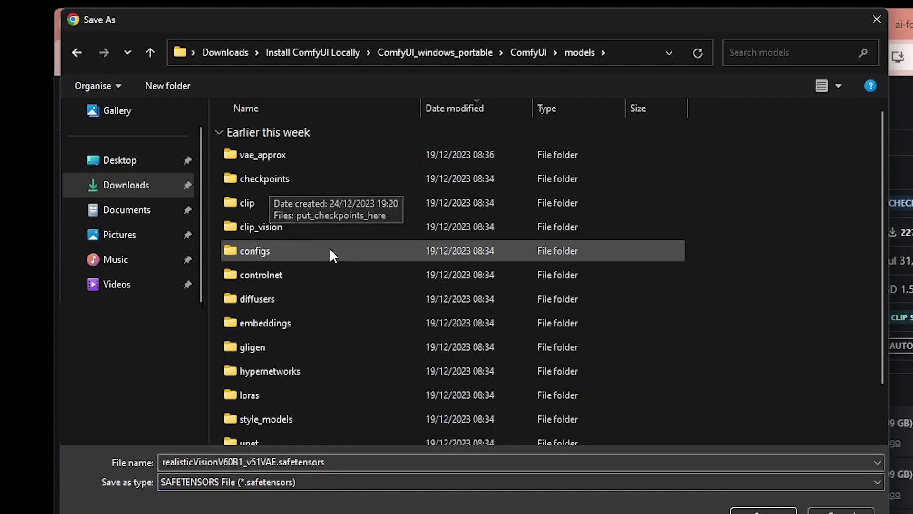
double_click(280, 278)
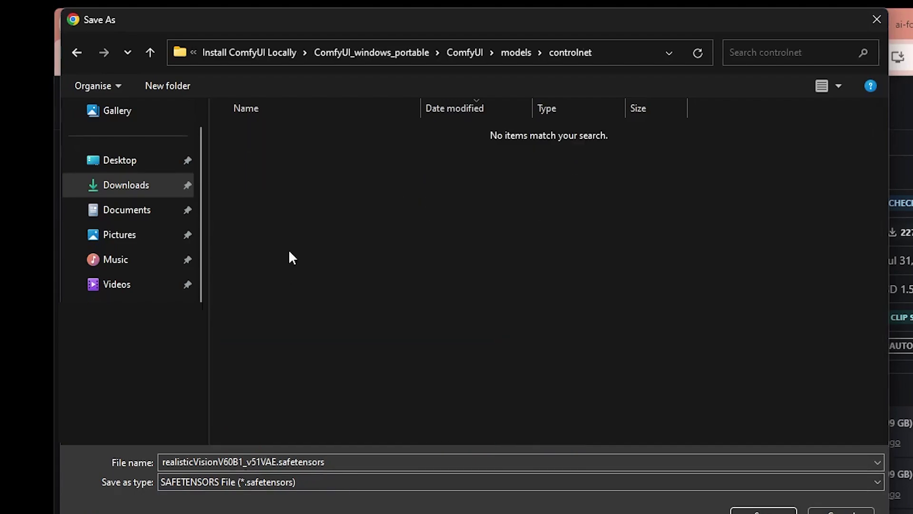
left_click(75, 54)
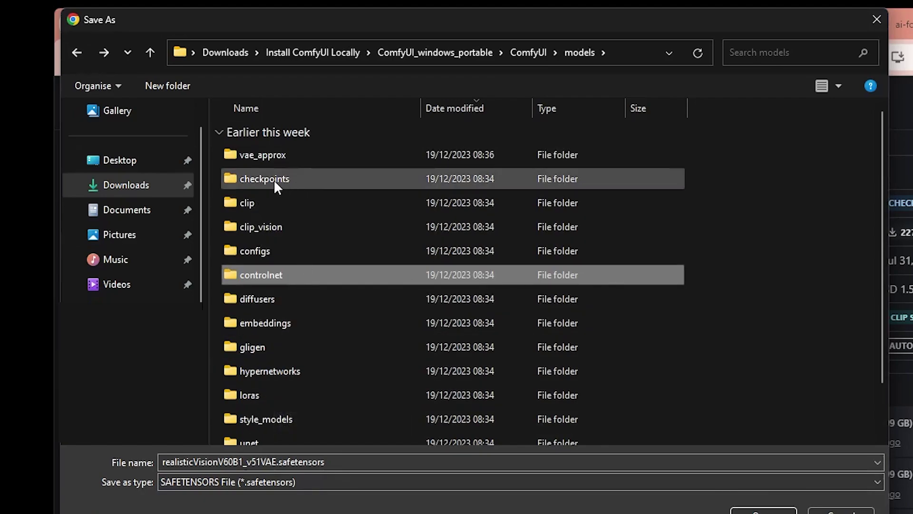
double_click(259, 180)
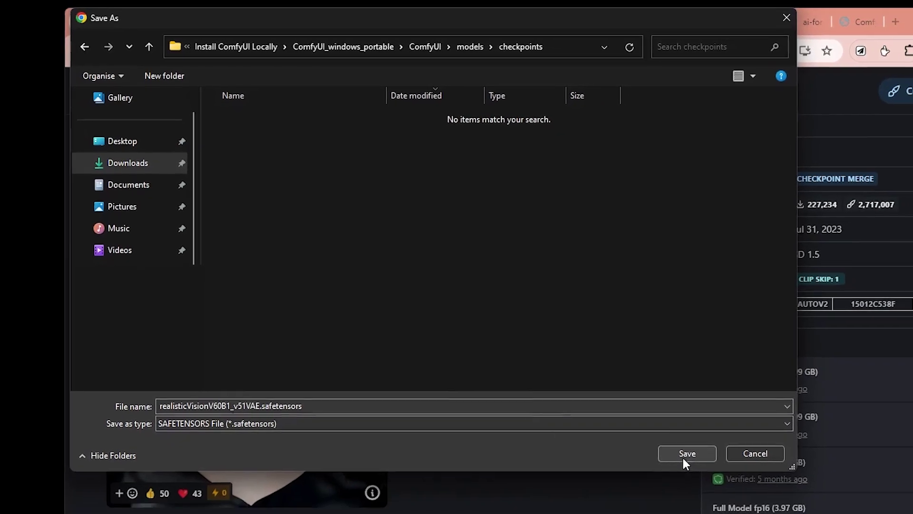
left_click(735, 493)
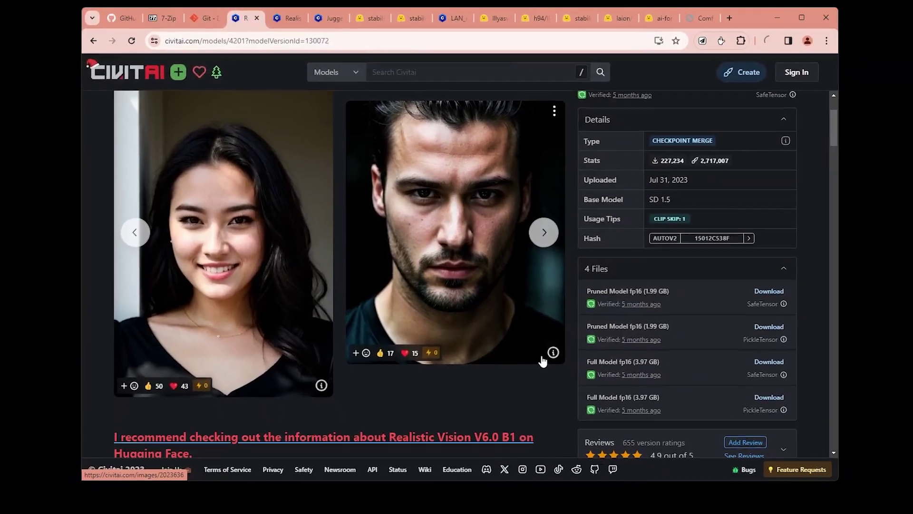
Check the download history for the realisticVisionV60B1_v51VAE.safetensors download.
left_click(873, 46)
left_click(761, 44)
left_click(761, 44)
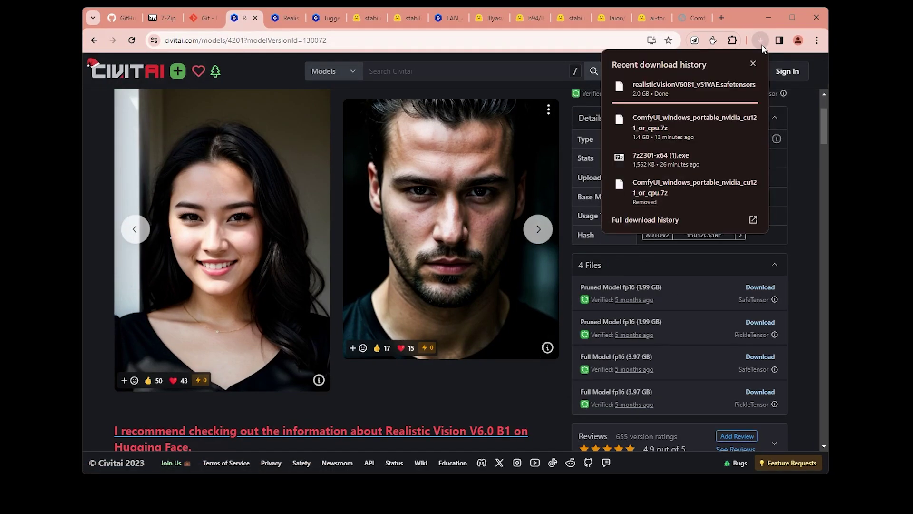
left_click(697, 198)
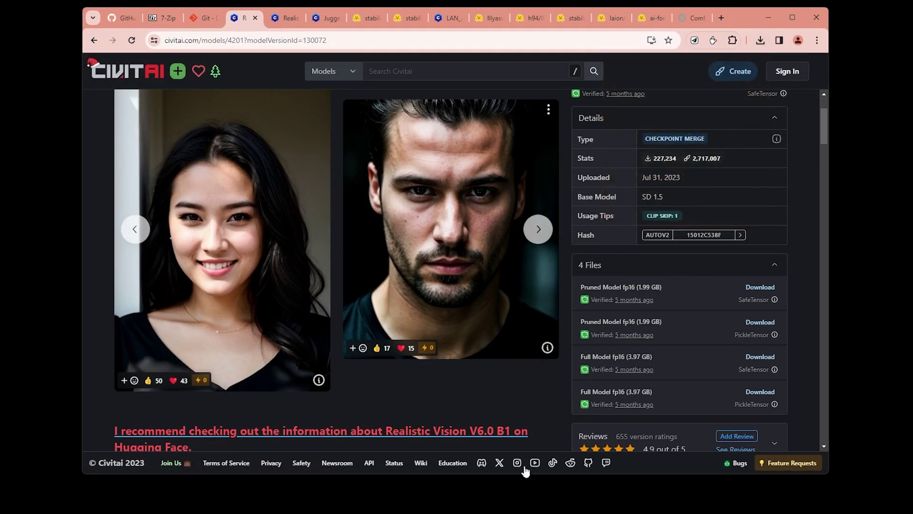
Return to the ComfyUI workflow, refresh it, and set ckpt_name in Load Checkpoint to realisticVisionV60B1_v51VAE.safetensors.
left_click(692, 18)
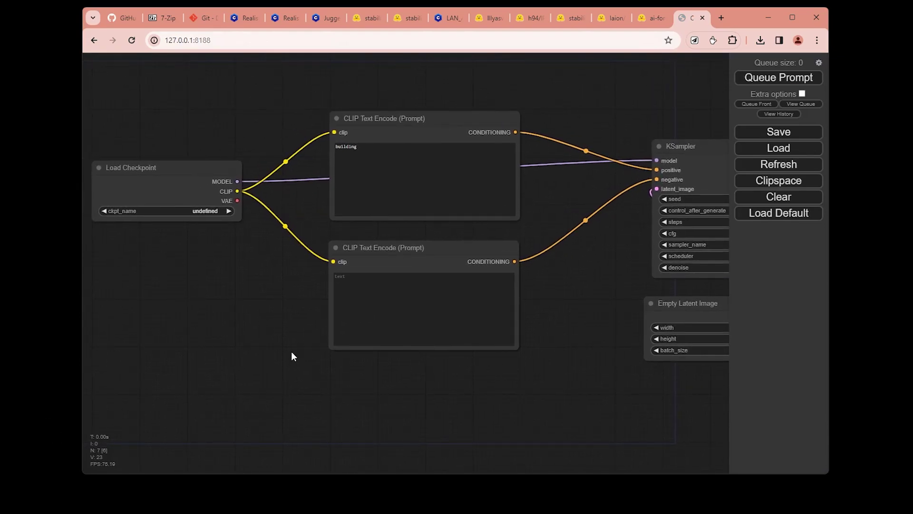
left_click_drag(297, 331, 393, 326)
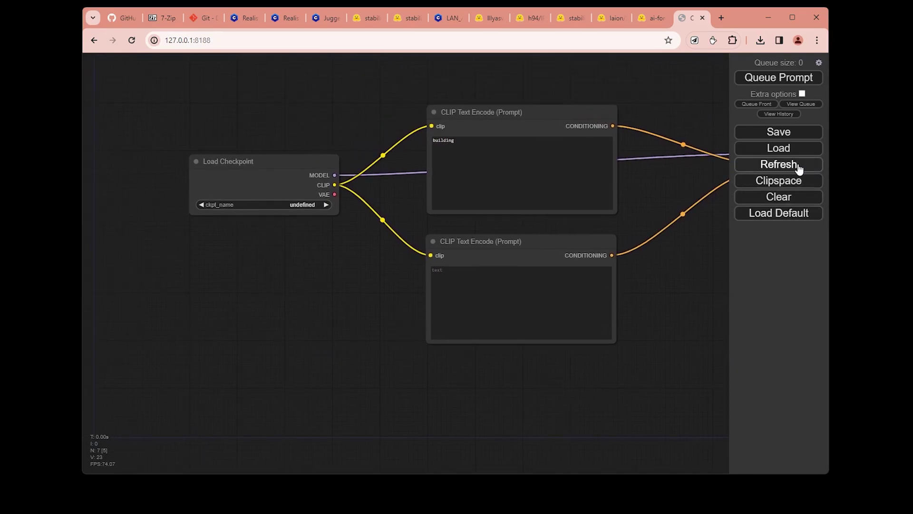
left_click(764, 165)
scroll(258, 241, "up", 4)
left_click(290, 217)
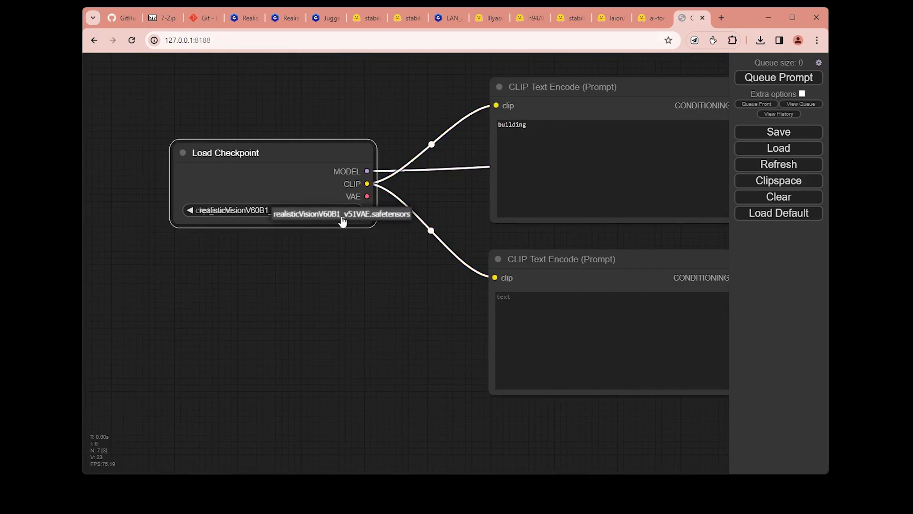
Try to queue the prompt with the selected checkpoint and dismiss the resulting message.
left_click_drag(380, 260, 253, 306)
scroll(252, 306, "down", 2)
left_click_drag(578, 392, 528, 361)
scroll(494, 373, "down", 2)
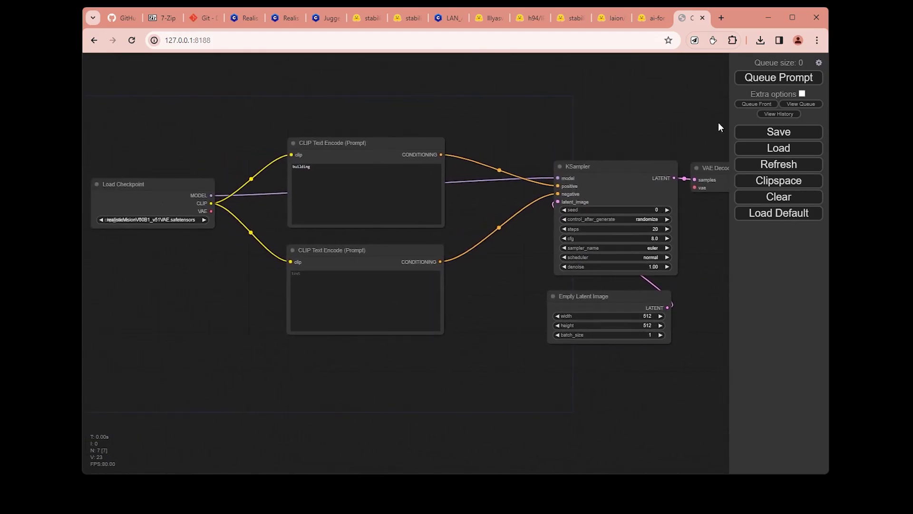
left_click(785, 78)
left_click_drag(692, 111, 527, 110)
left_click(515, 292)
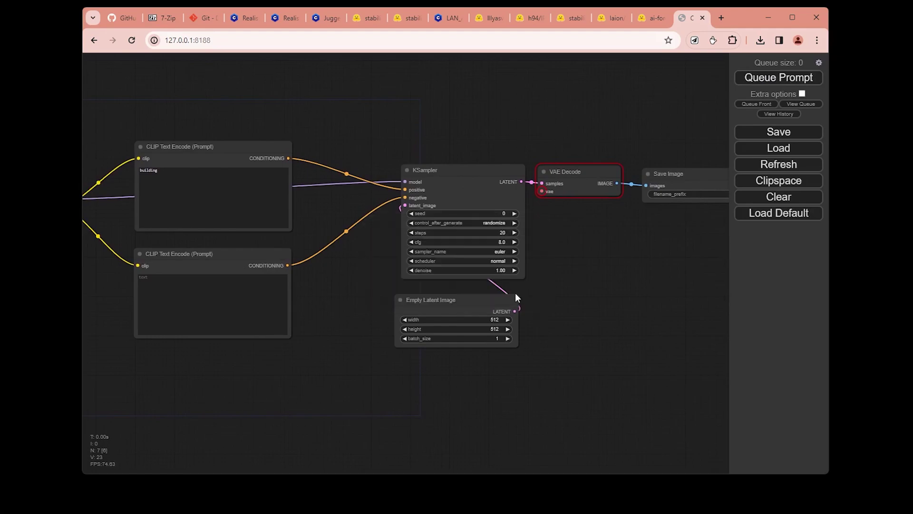
Connect the VAE output of Load Checkpoint to the vae input of VAE Decode and queue the prompt.
left_click_drag(515, 292, 301, 376)
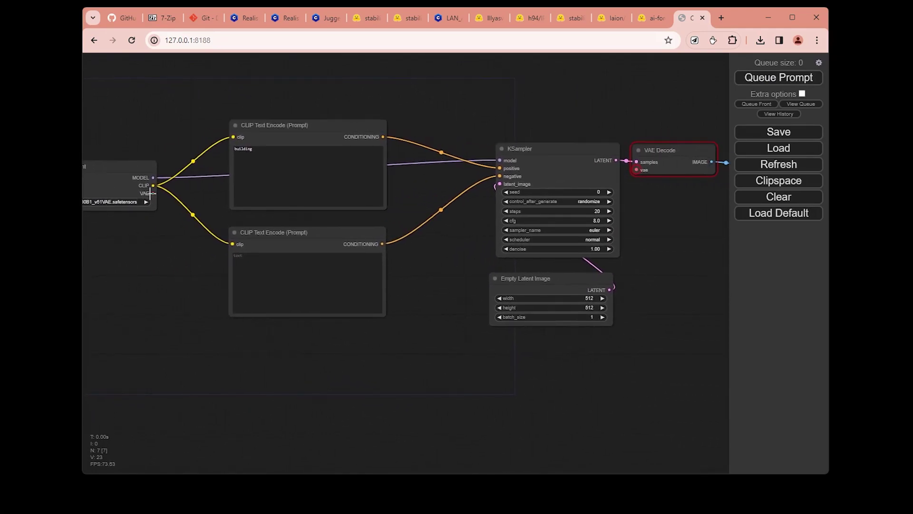
left_click_drag(153, 193, 637, 169)
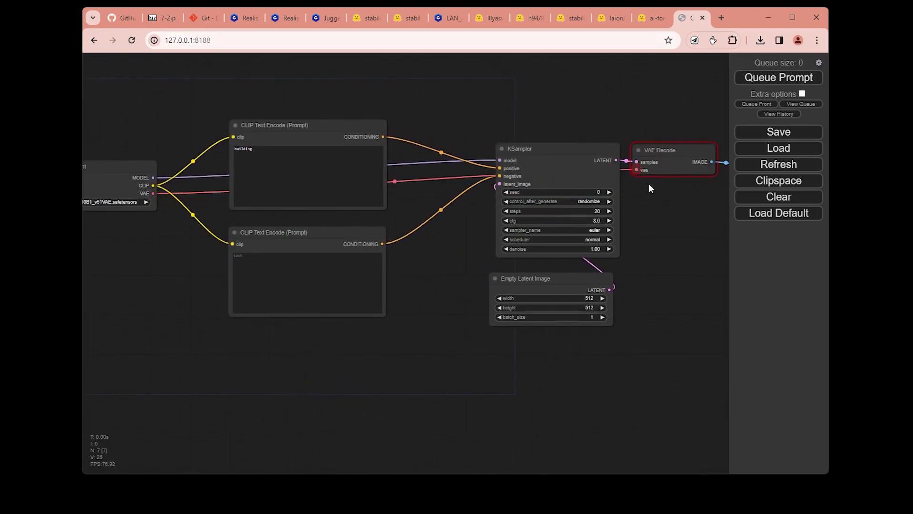
left_click(784, 78)
Follow the run through the nodes up to Save Image and enlarge the Save Image node for the generated picture.
left_click_drag(214, 337, 364, 341)
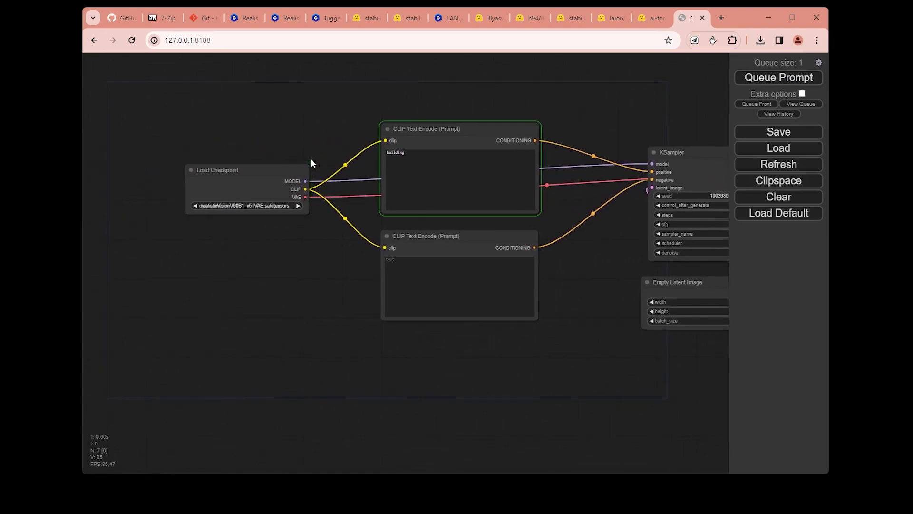
left_click_drag(562, 275, 472, 269)
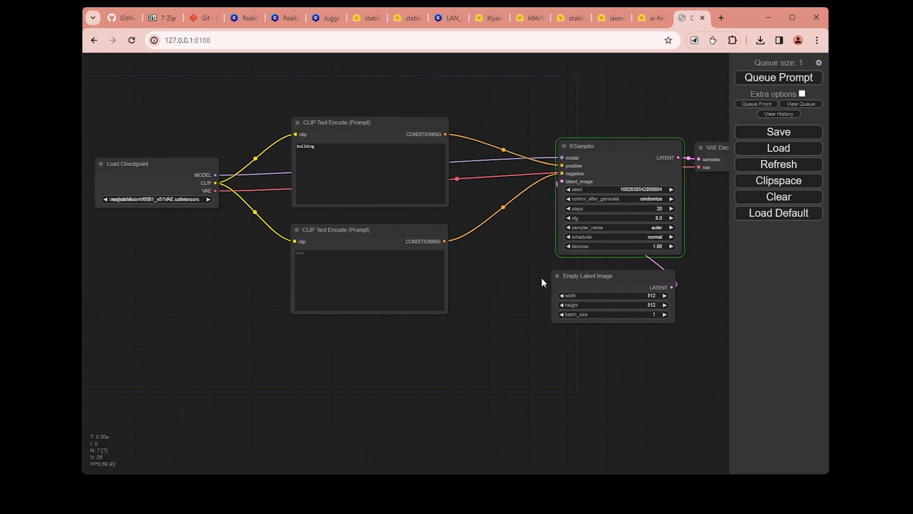
left_click_drag(644, 312, 390, 315)
scroll(395, 266, "up", 1)
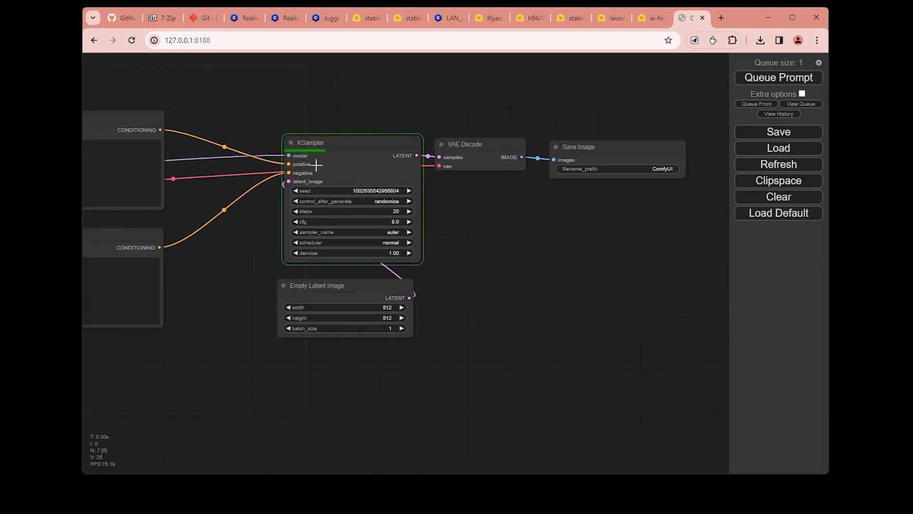
left_click_drag(619, 187, 566, 181)
left_click(438, 143)
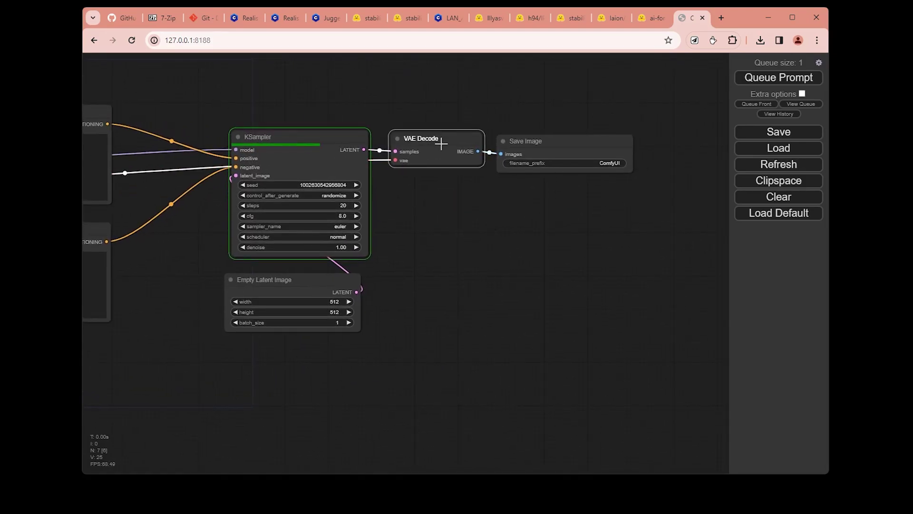
left_click(529, 148)
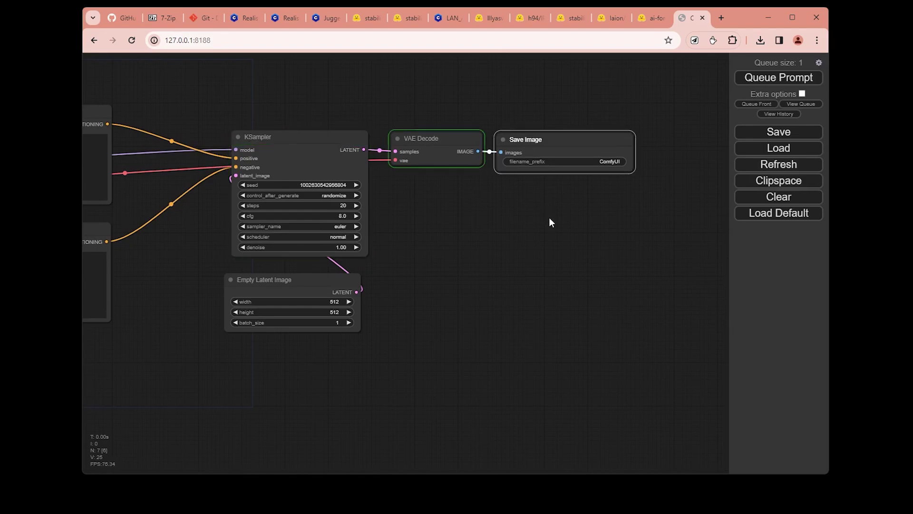
left_click_drag(575, 264, 660, 390)
Check the first run's generation time in the command window, and queue the prompt a second time to compare.
key("alt+Tab")
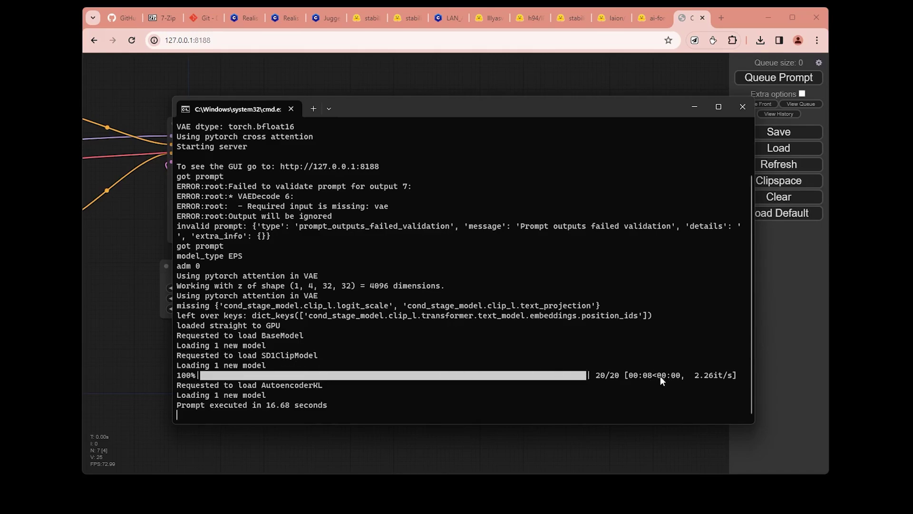
left_click_drag(645, 376, 656, 376)
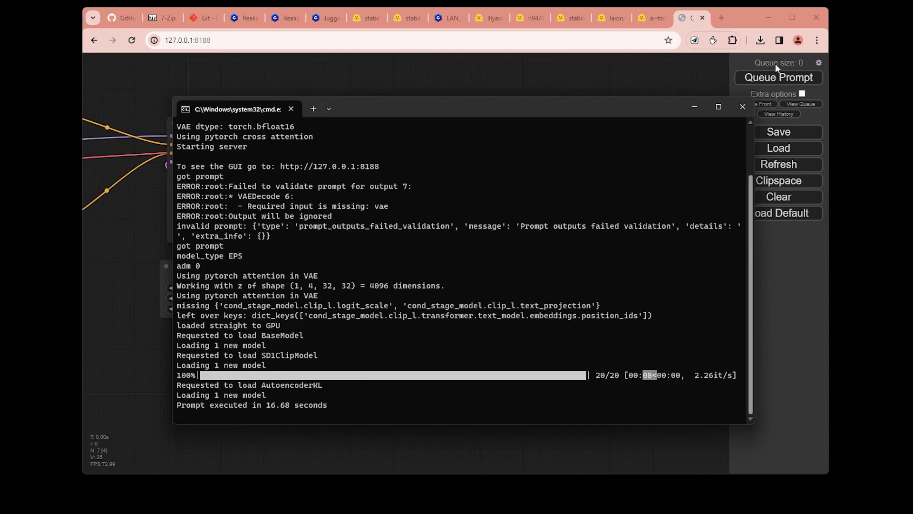
left_click(776, 79)
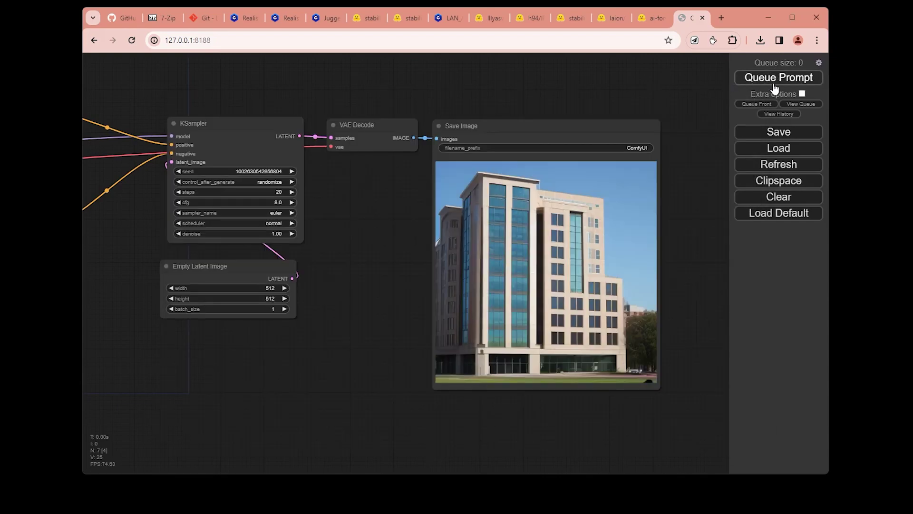
key("alt+Tab")
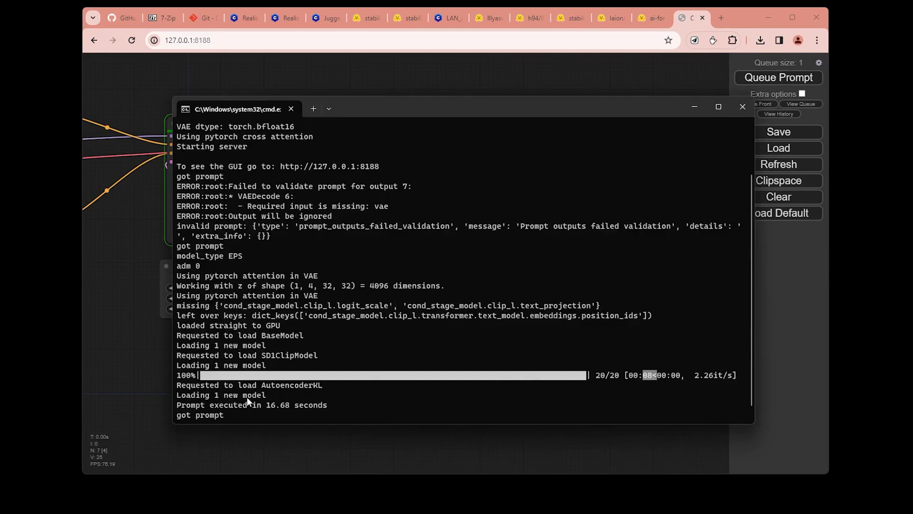
mouse_move(224, 415)
left_mouse_down()
mouse_move(193, 415)
mouse_move(239, 422)
left_mouse_up()
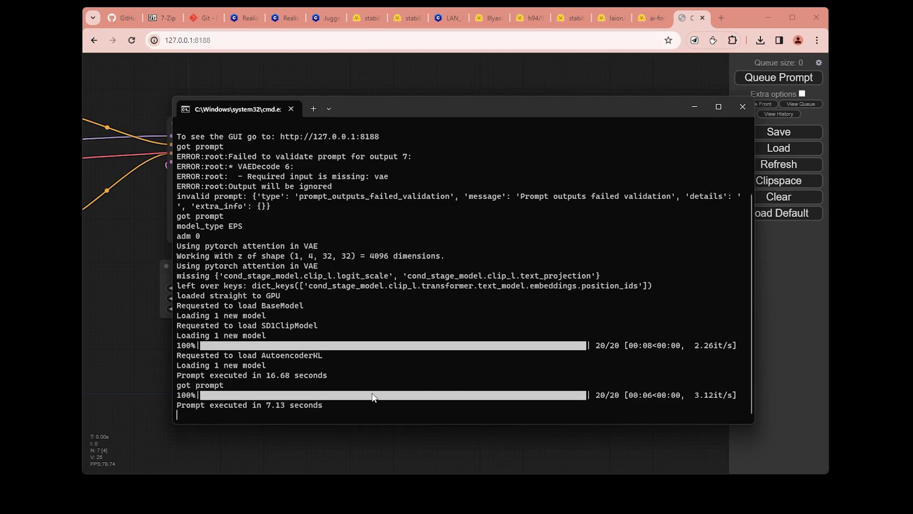
Queue a third run, then review its time in the command window and its image in the workflow.
left_click(387, 441)
left_click(778, 78)
left_click(640, 493)
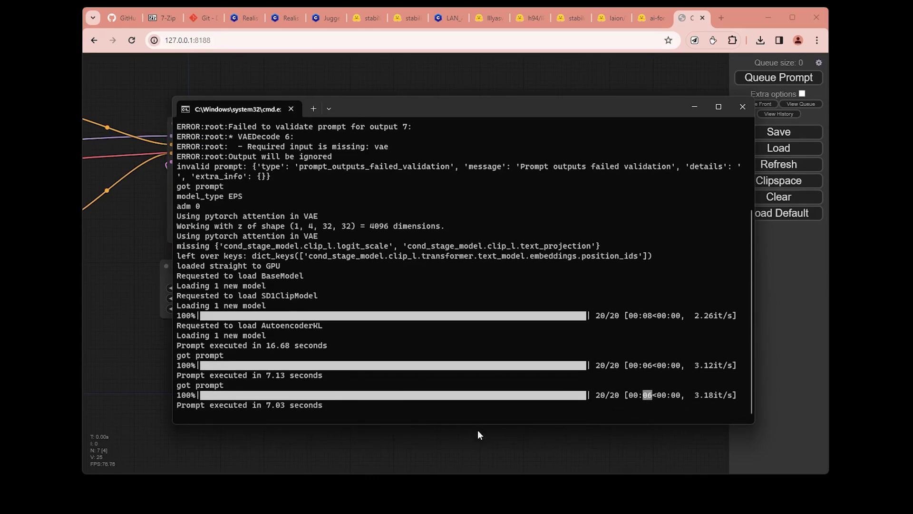
left_click(300, 439)
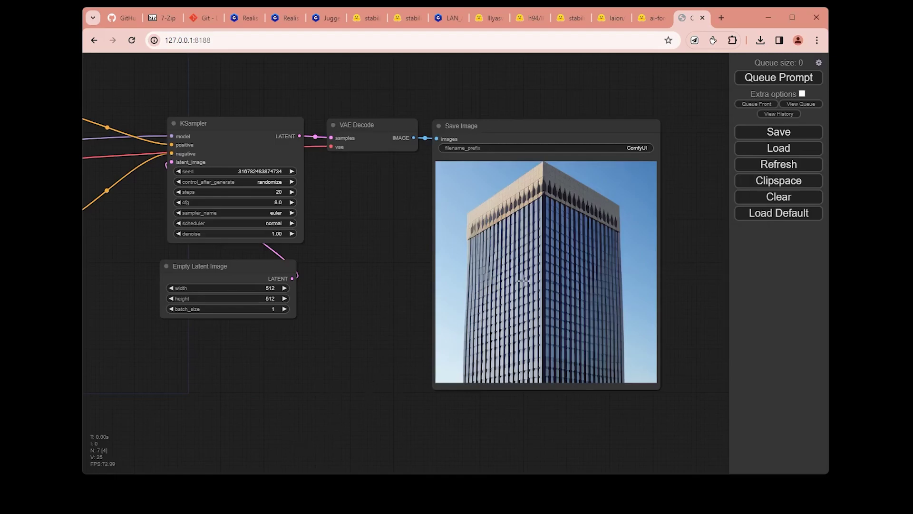
scroll(631, 290, "down", 2)
scroll(630, 290, "down", 2)
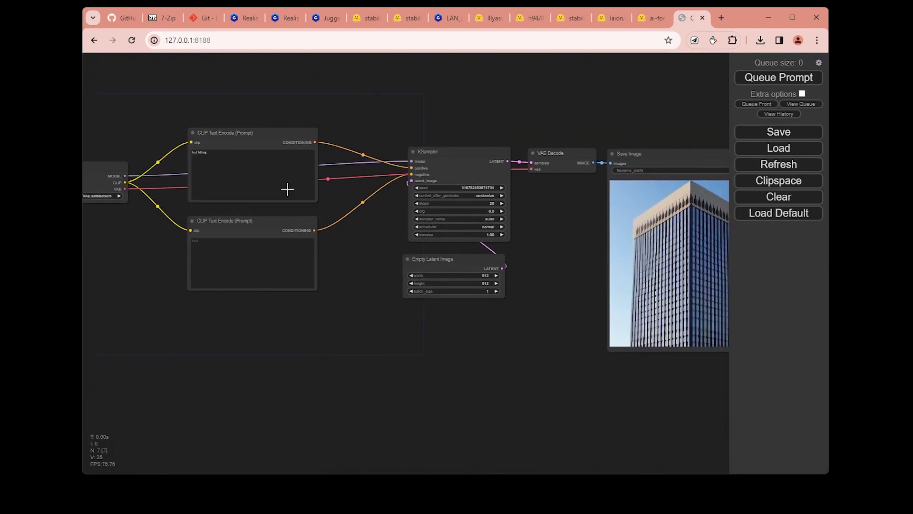
scroll(410, 253, "down", 1)
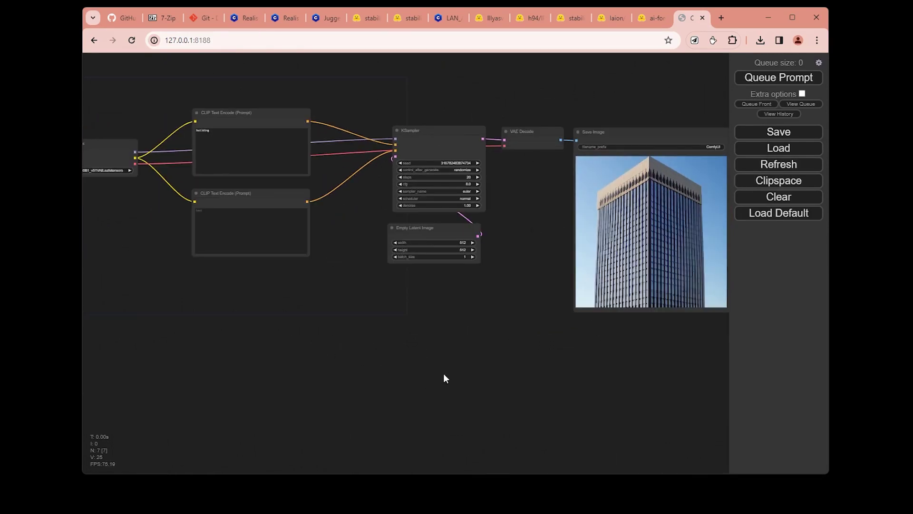
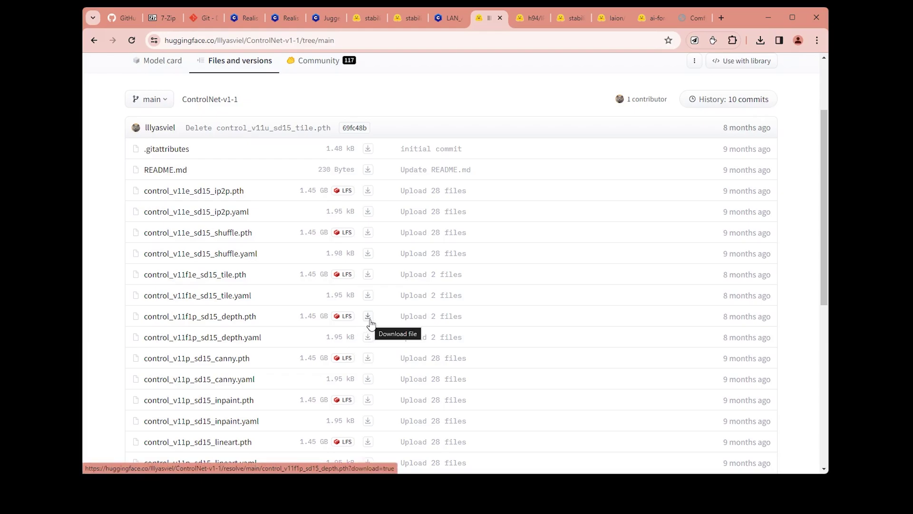
Save control_v11f1p_sd15_depth.pth from the ControlNet-v1-1 repository into the controlnet subfolder of ComfyUI's models folder.
right_click(369, 318)
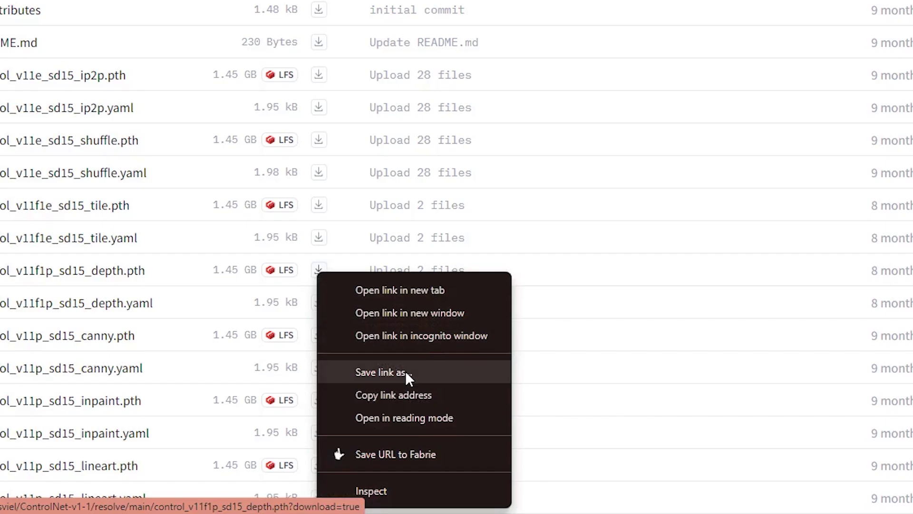
left_click(398, 387)
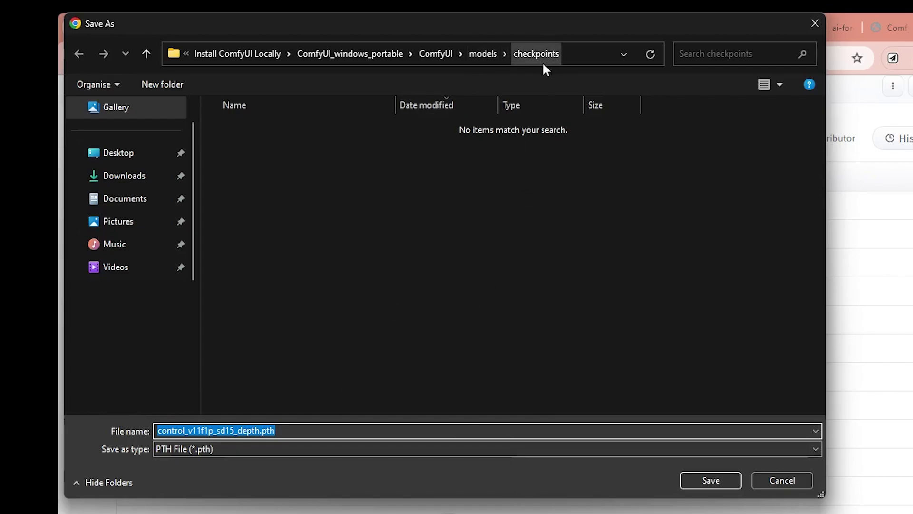
left_click(490, 60)
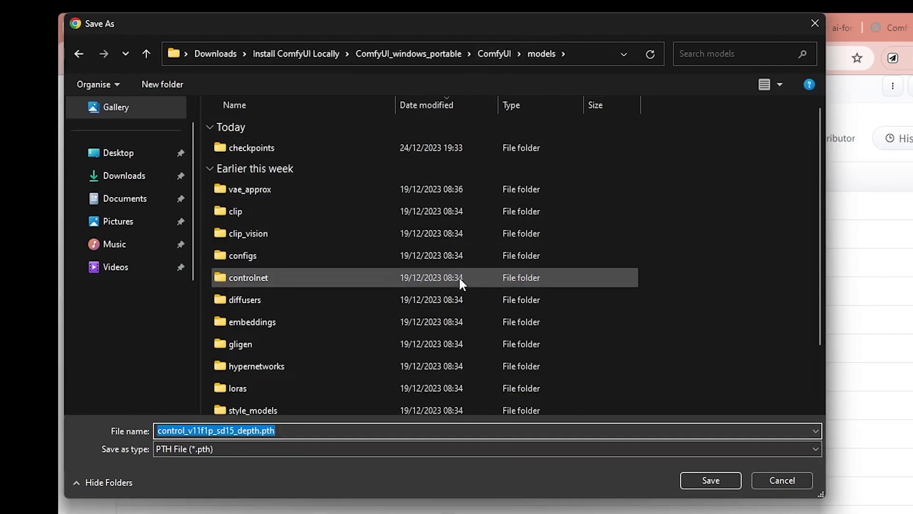
double_click(275, 278)
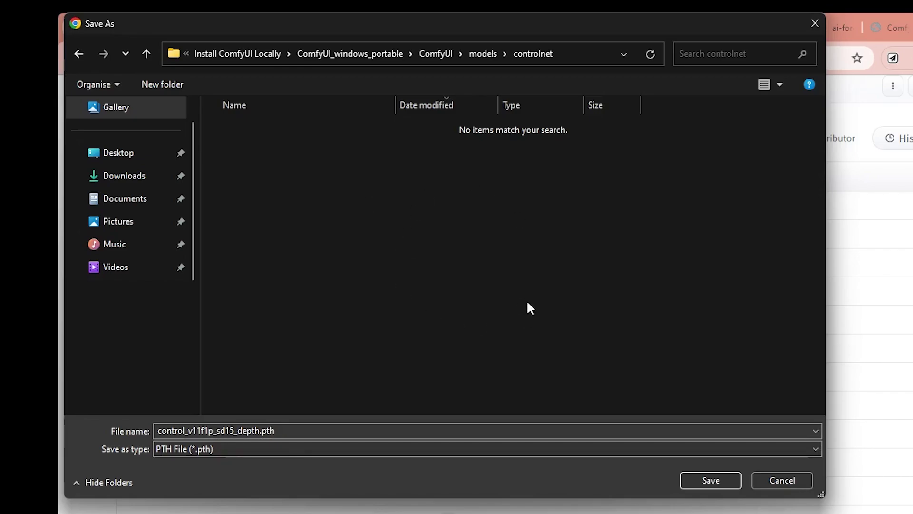
left_click(727, 481)
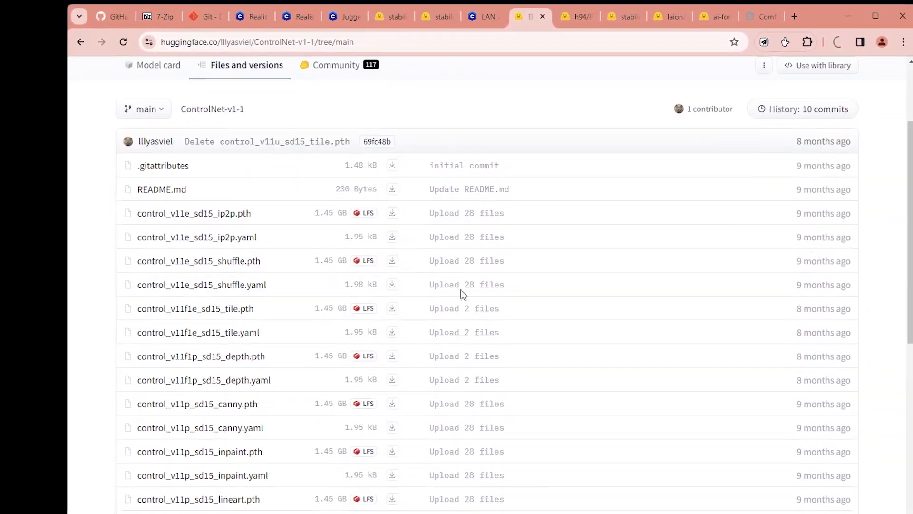
Open the clone instructions for the ControlNet-v1-1 repository and examine its git clone command over HTTPS.
scroll(734, 228, "up", 2)
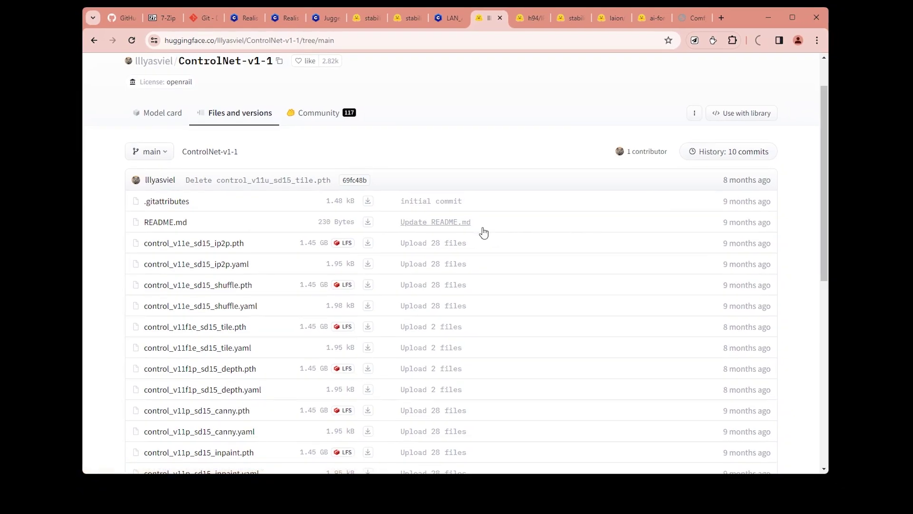
left_click(695, 114)
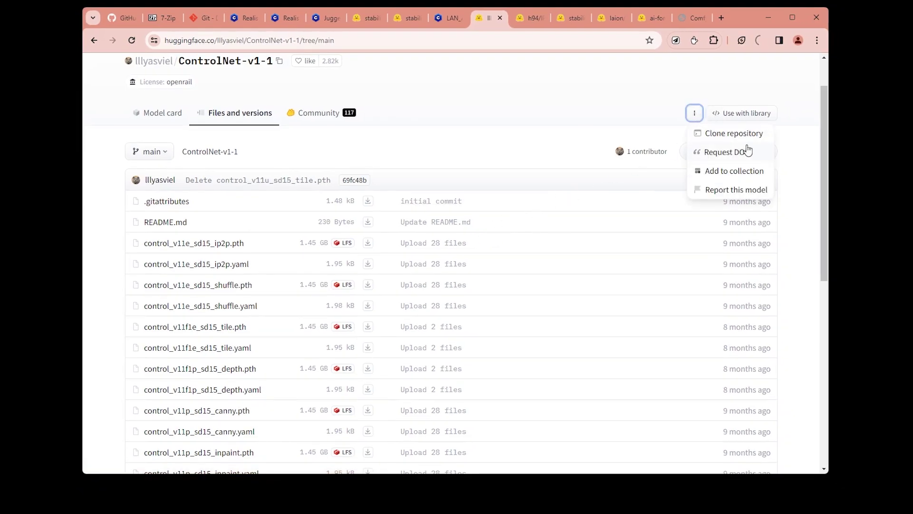
left_click(740, 133)
left_click_drag(314, 210, 563, 216)
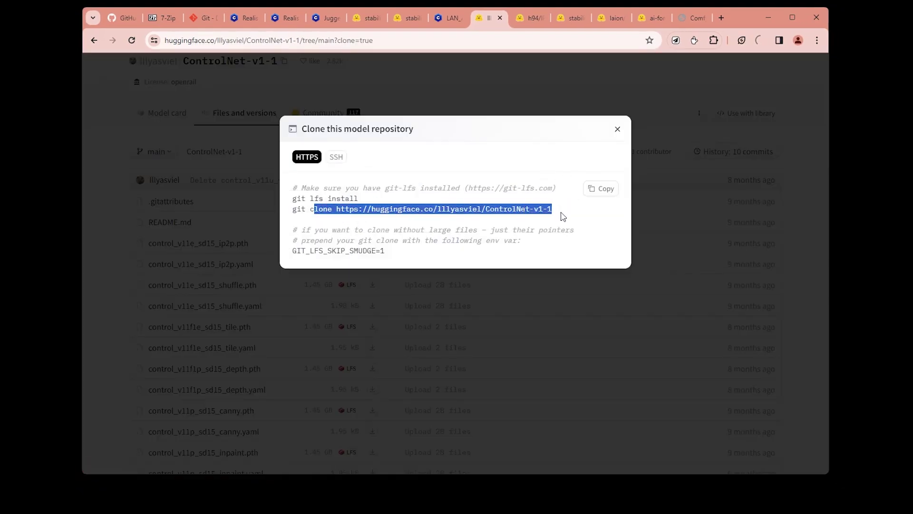
left_click(420, 238)
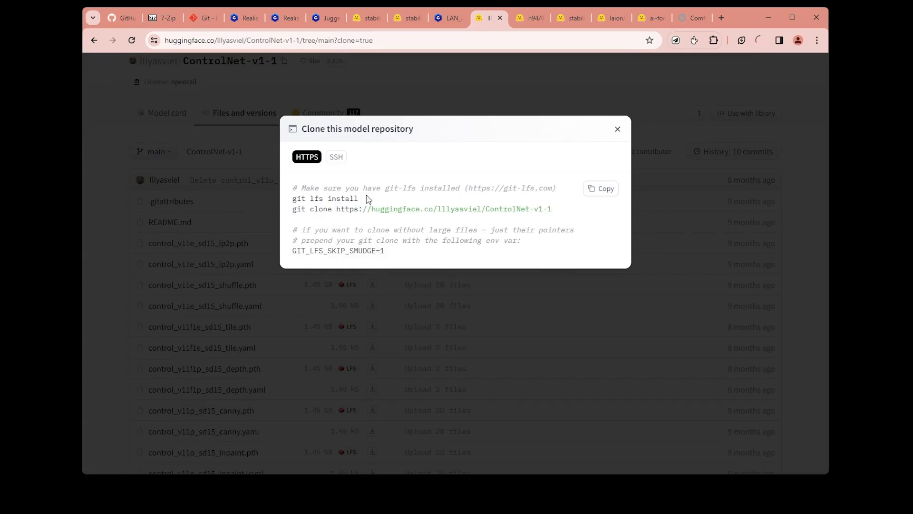
Download the 64-bit Git for Windows 2.43.0 installer from git-scm.com and launch Git-2.43.0-64-bit.exe.
left_click(200, 19)
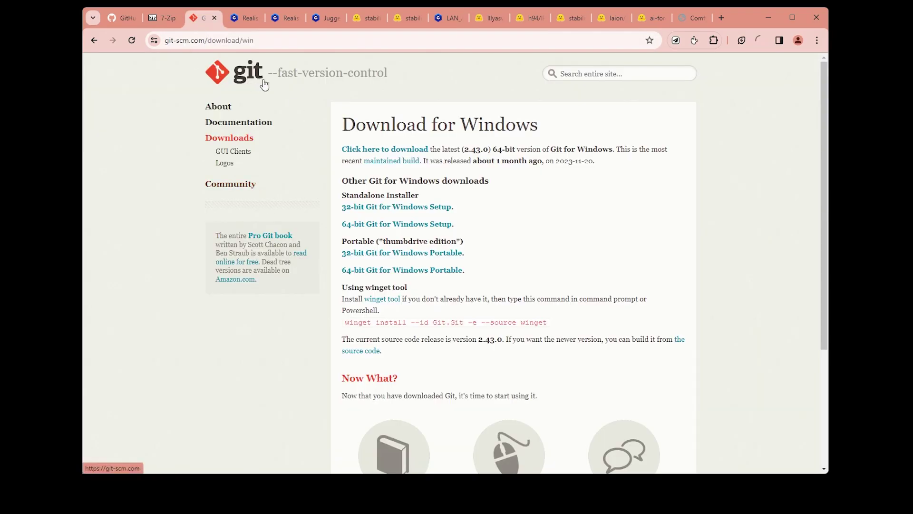
left_click(298, 42)
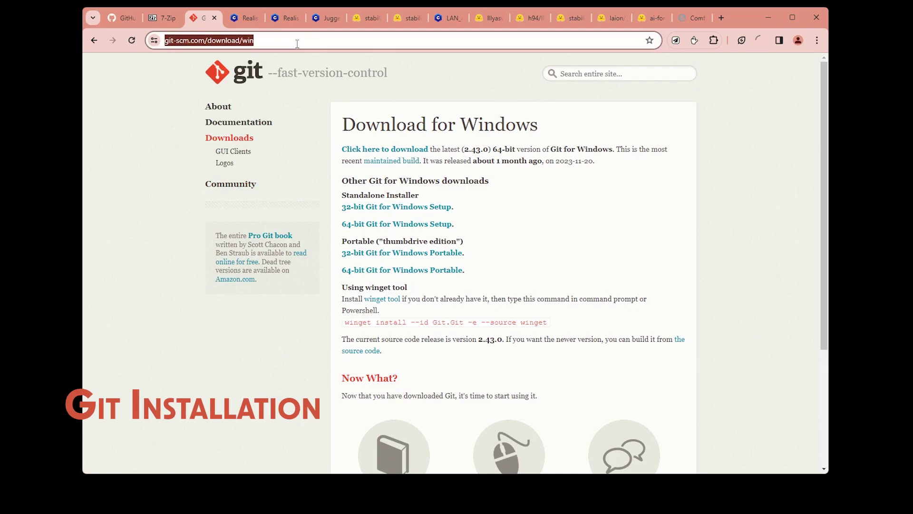
left_click(540, 214)
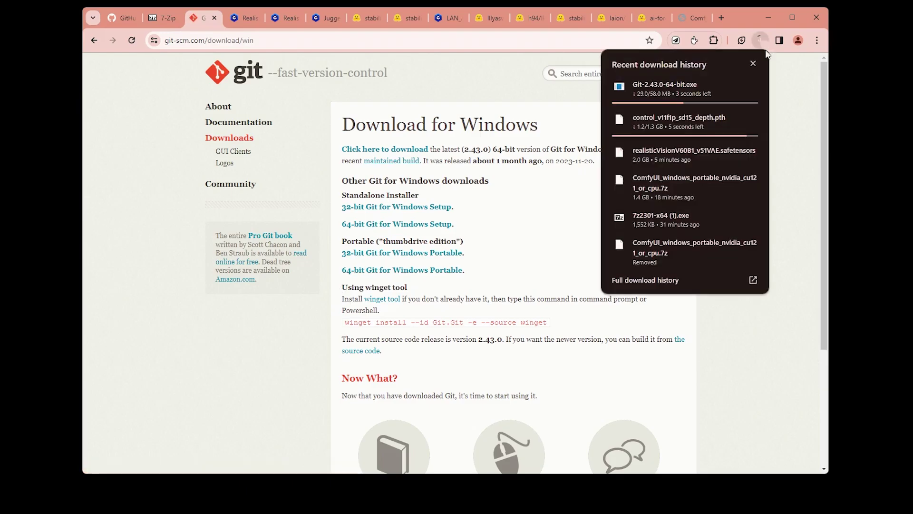
left_click(670, 95)
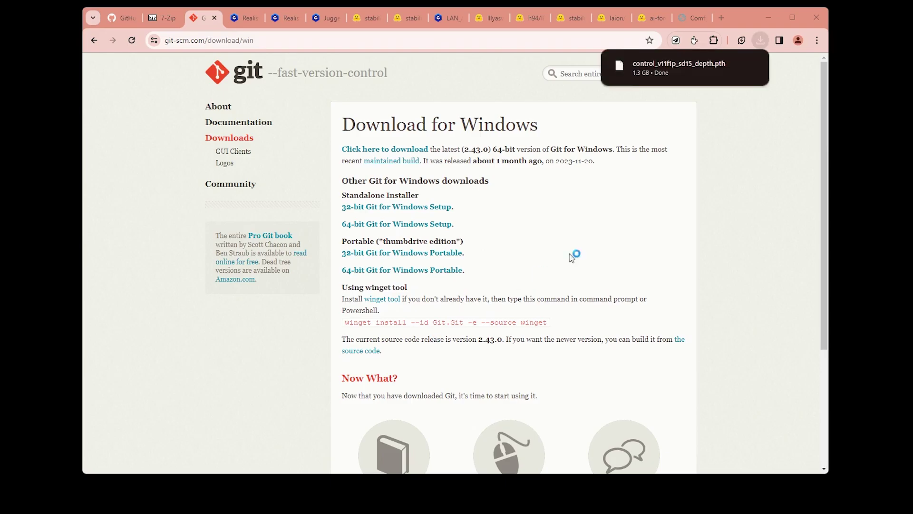
Install Git 2.43.0 with the default components, PATH setting and terminal options, and finish the setup wizard.
left_click(517, 334)
left_click(516, 334)
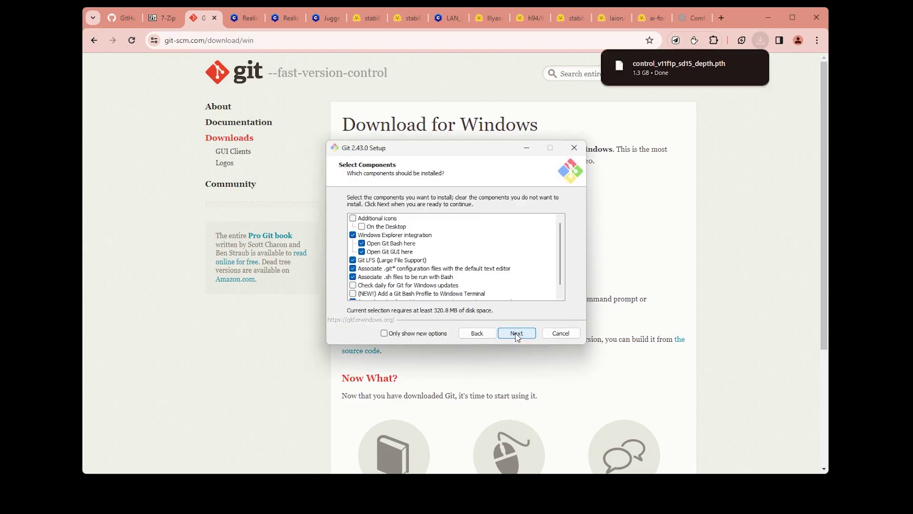
left_click(516, 335)
left_click(517, 334)
left_click(517, 335)
left_click(524, 333)
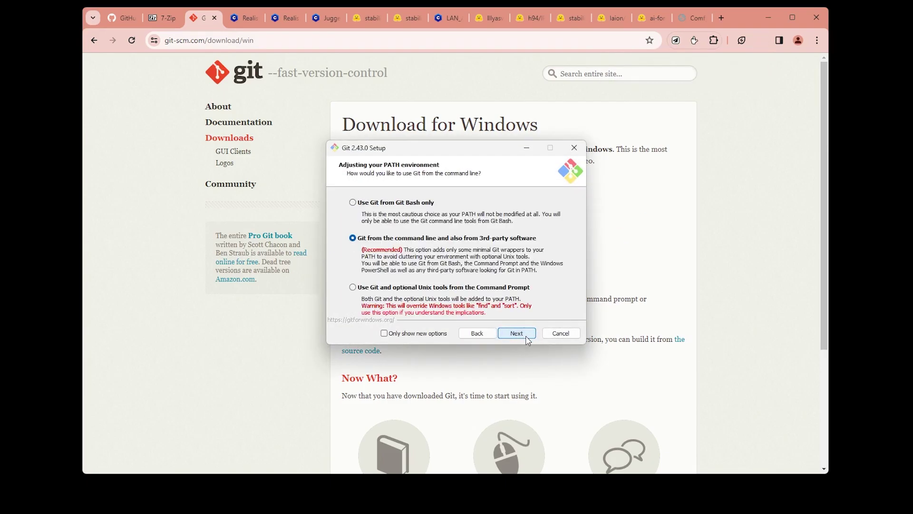
left_click(526, 335)
left_click(532, 337)
left_click(532, 337)
left_click(533, 337)
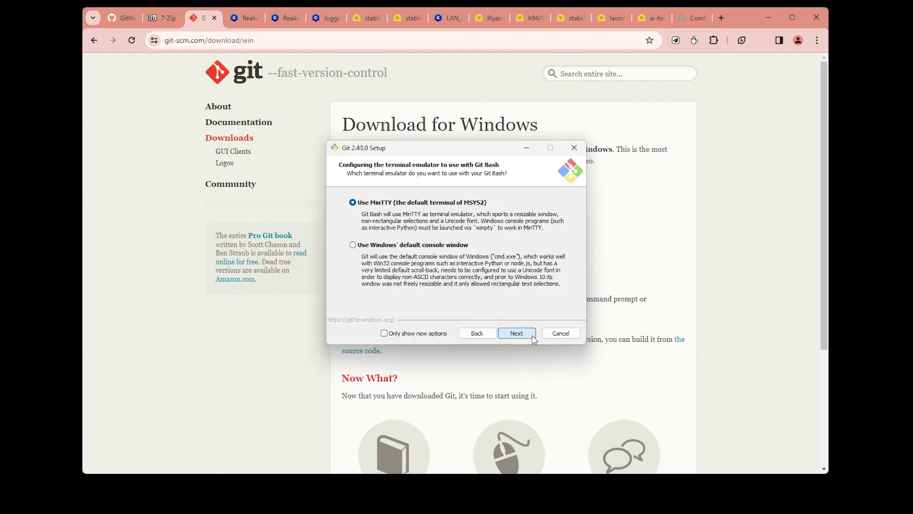
left_click(532, 337)
left_click(533, 337)
left_click(533, 337)
left_click(532, 336)
left_click(533, 337)
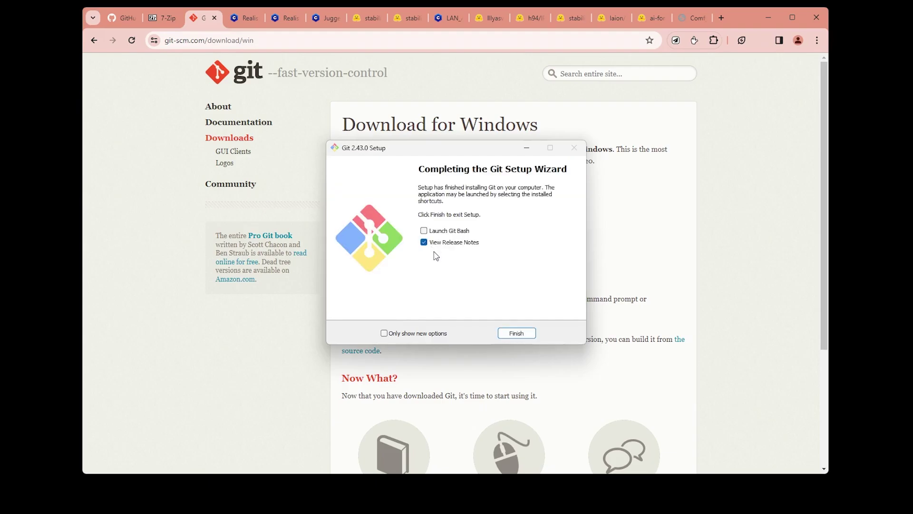
left_click(517, 333)
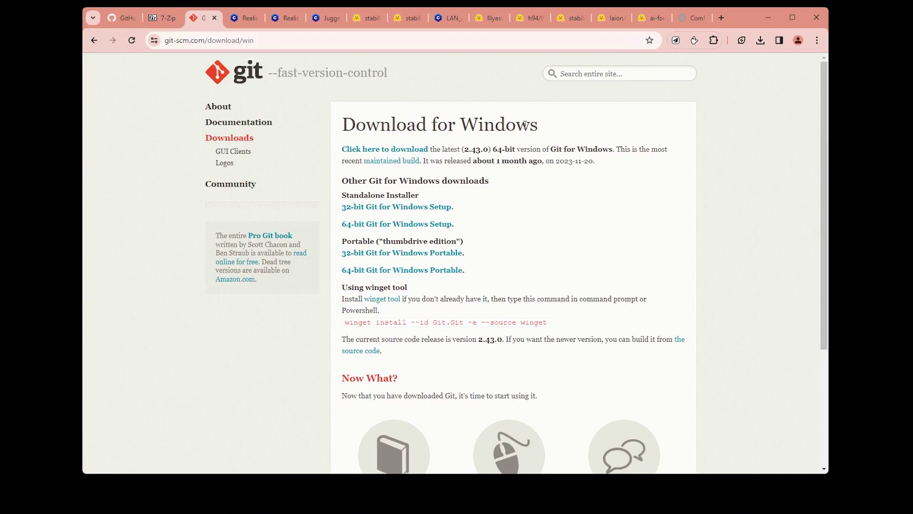
Reopen the clone instructions of the ControlNet-v1-1 repository on Hugging Face and copy its HTTPS git commands.
left_click(489, 18)
left_click(618, 130)
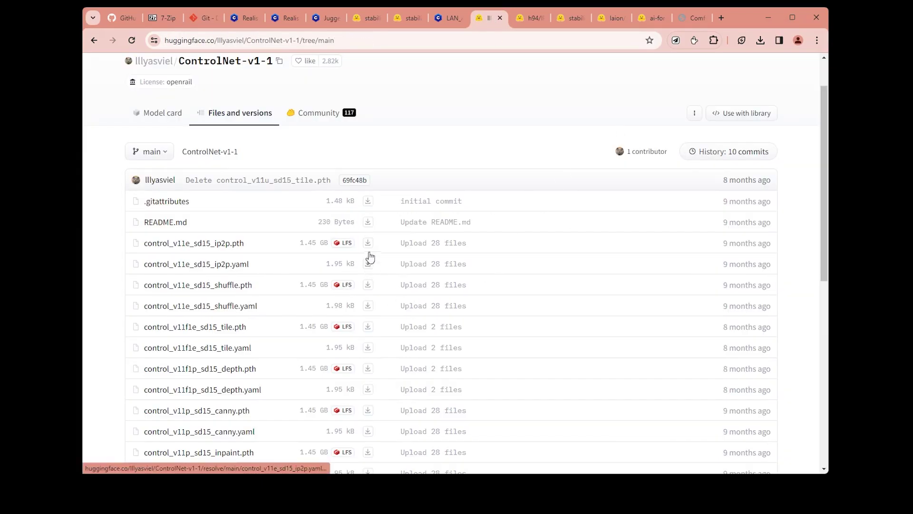
left_click(696, 114)
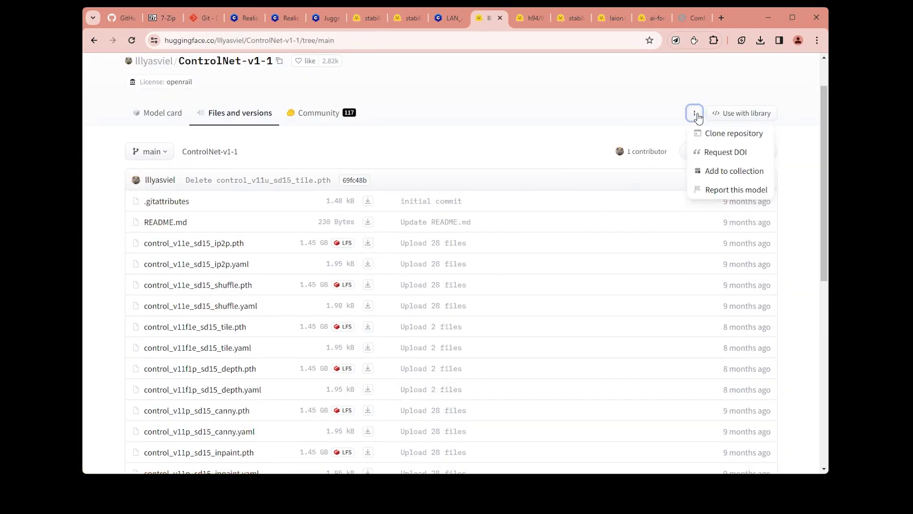
left_click(729, 135)
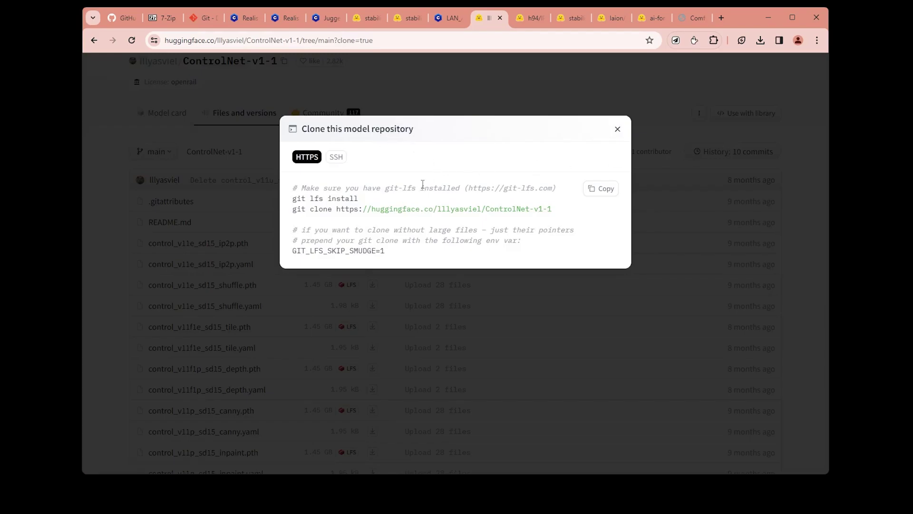
left_click(606, 190)
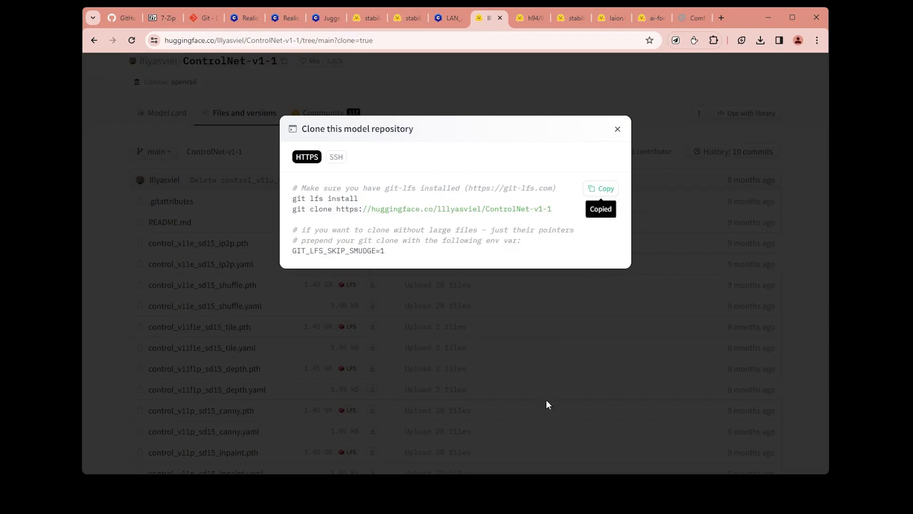
Open a command prompt in the controlnet subfolder of ComfyUI's models folder in File Explorer.
key("alt+Tab")
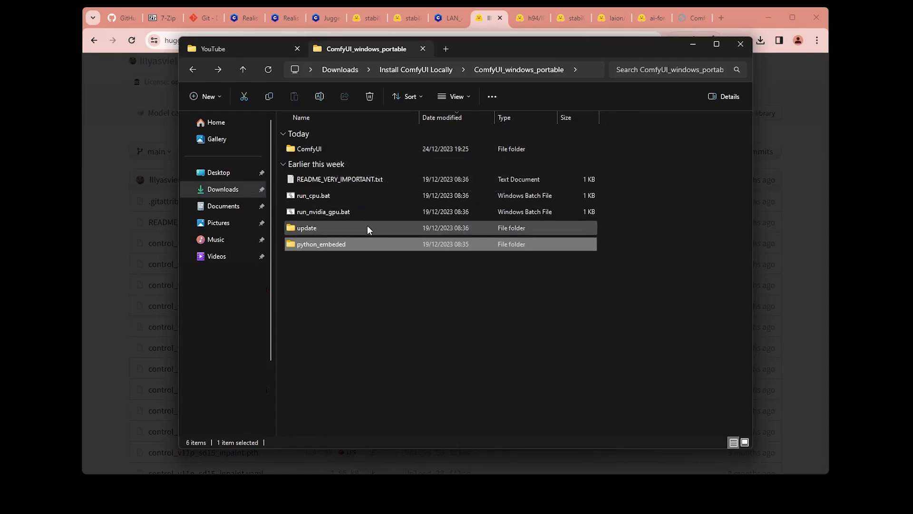
left_click(339, 148)
double_click(340, 149)
scroll(370, 233, "down", 5)
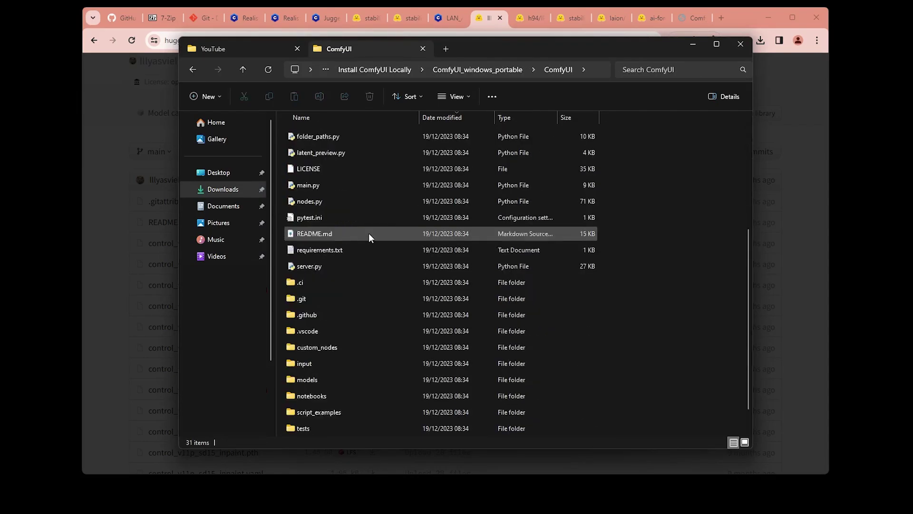
double_click(357, 344)
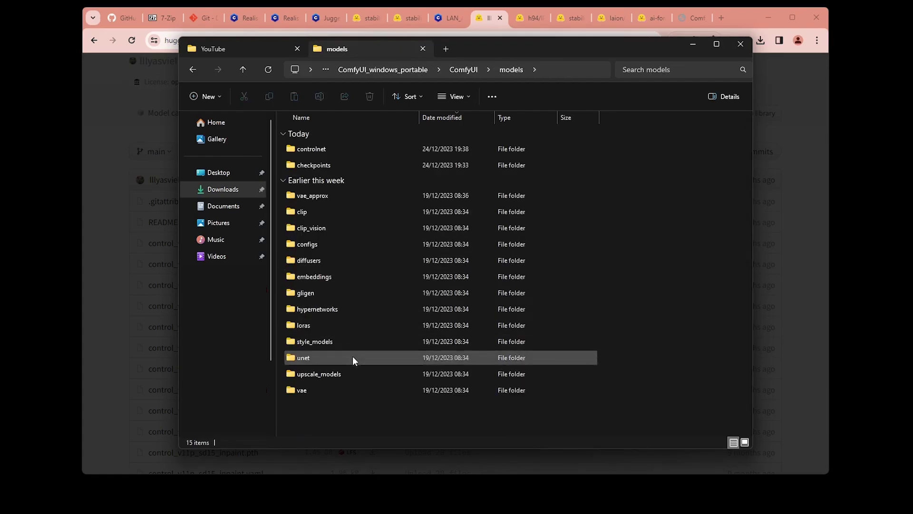
double_click(351, 148)
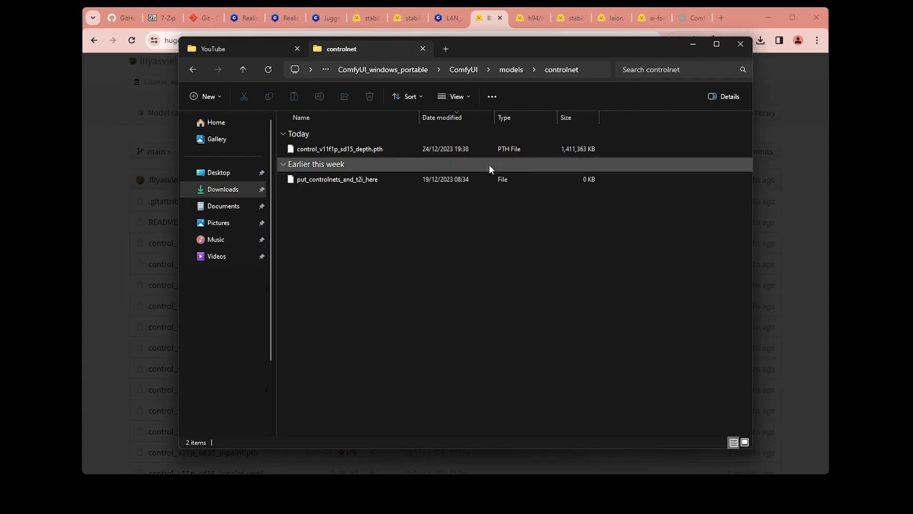
left_click(595, 70)
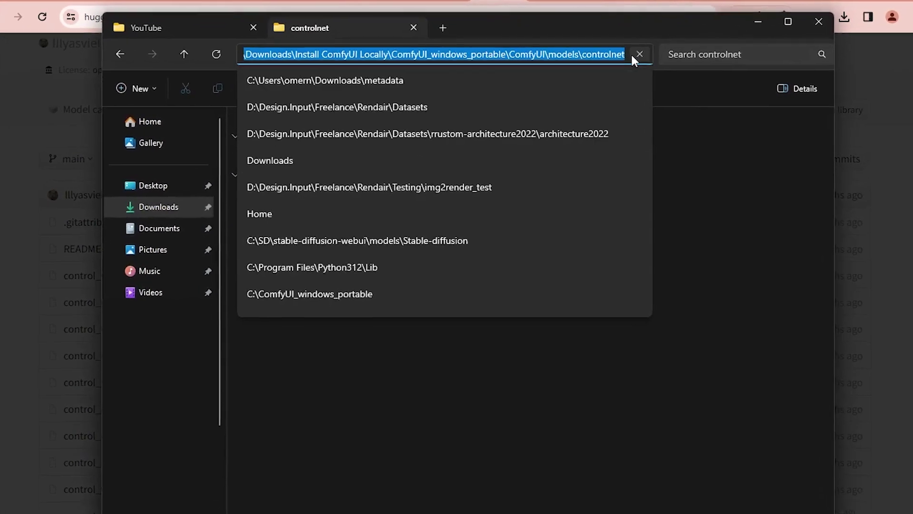
type("cmd")
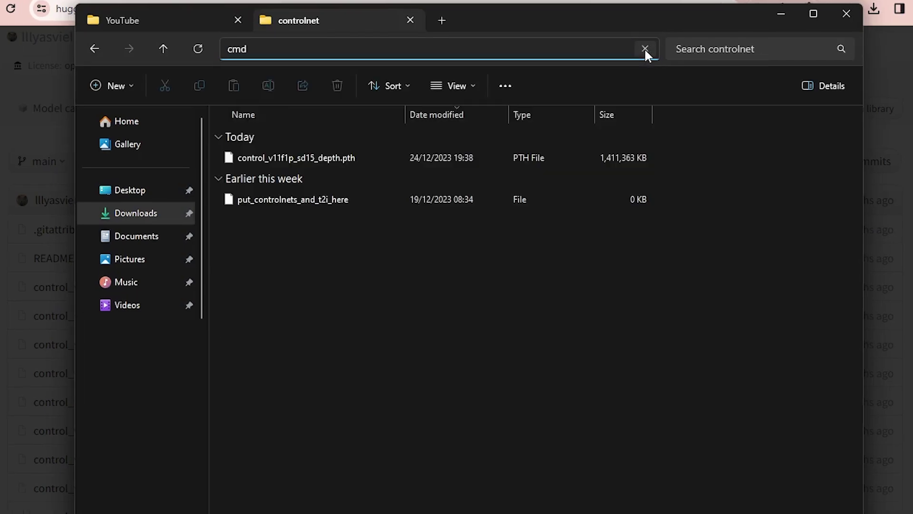
key("Return")
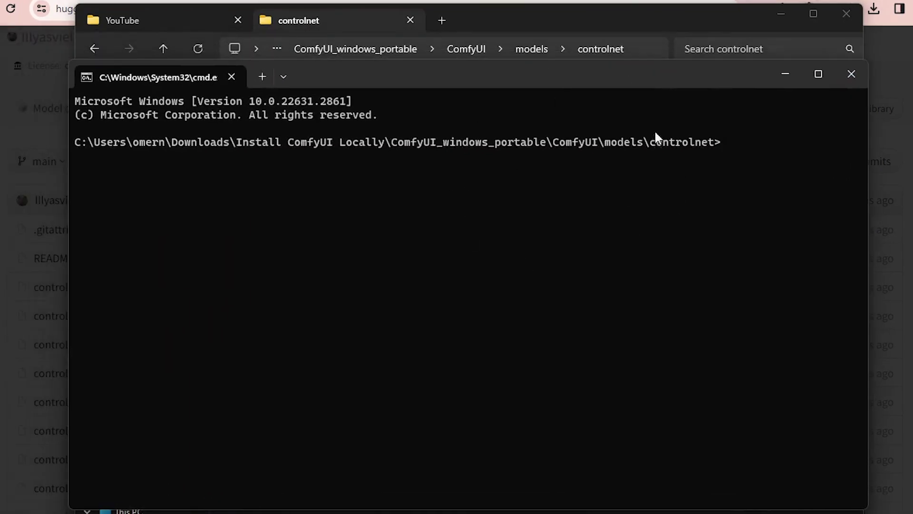
left_click_drag(657, 71, 635, 67)
right_click(747, 149)
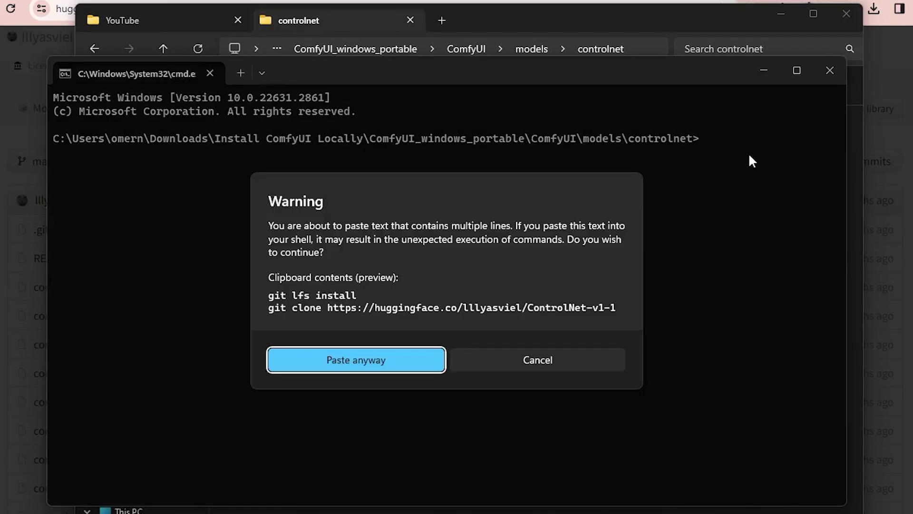
left_click(412, 361)
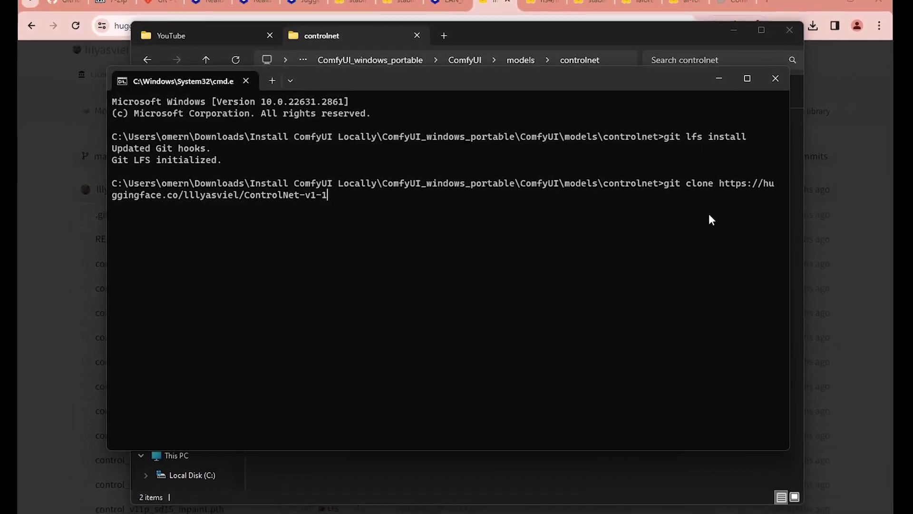
key("Return")
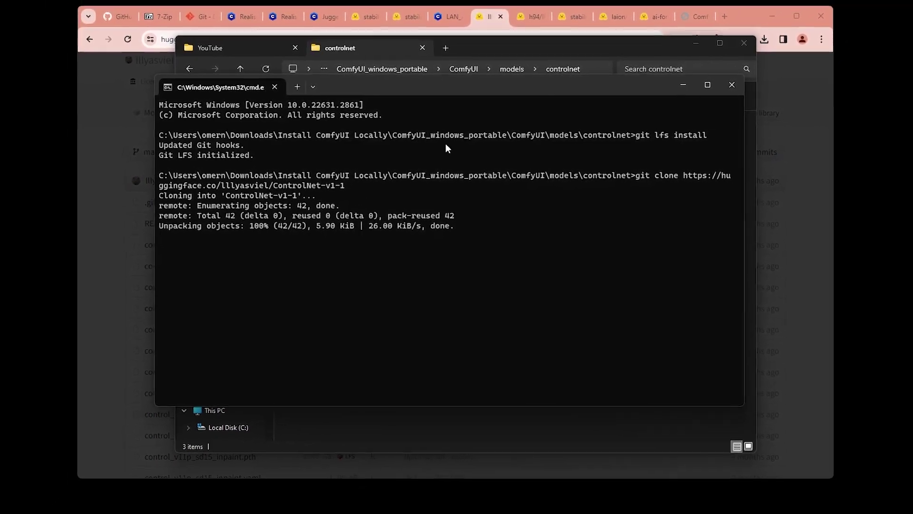
Open the cloned ControlNet-v1-1 folder inside the controlnet folder and examine its files.
left_click(407, 429)
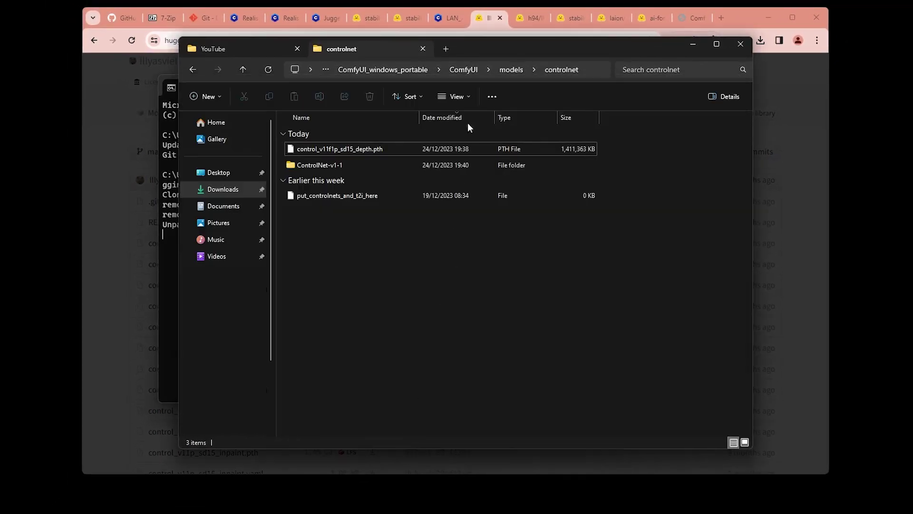
double_click(368, 165)
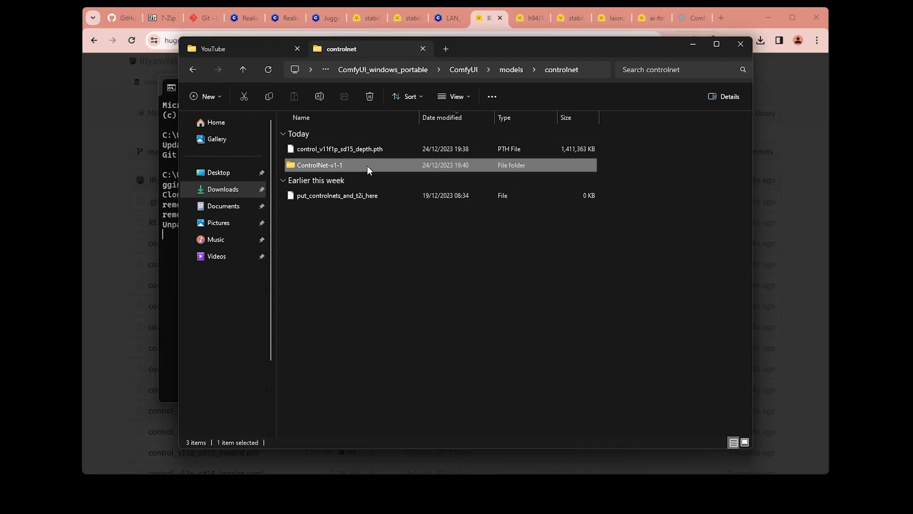
left_click_drag(663, 398, 410, 154)
left_click(639, 232)
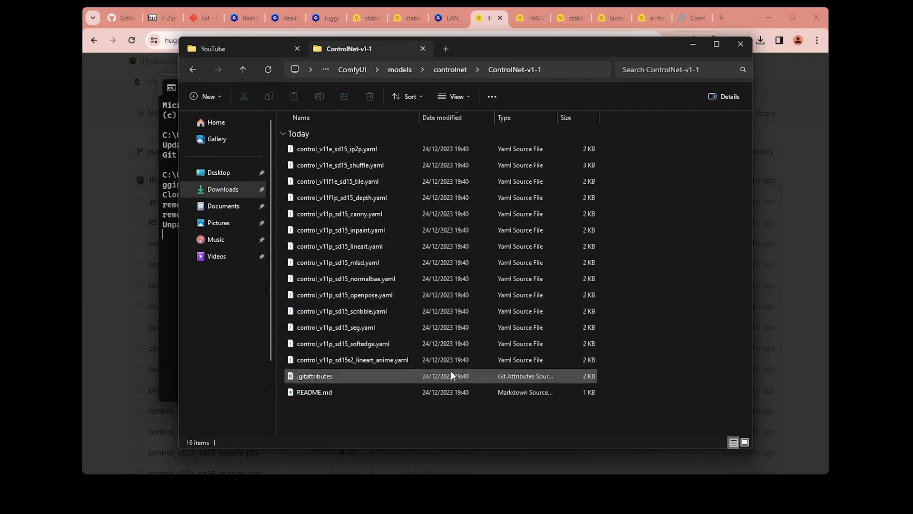
left_click_drag(704, 400, 284, 157)
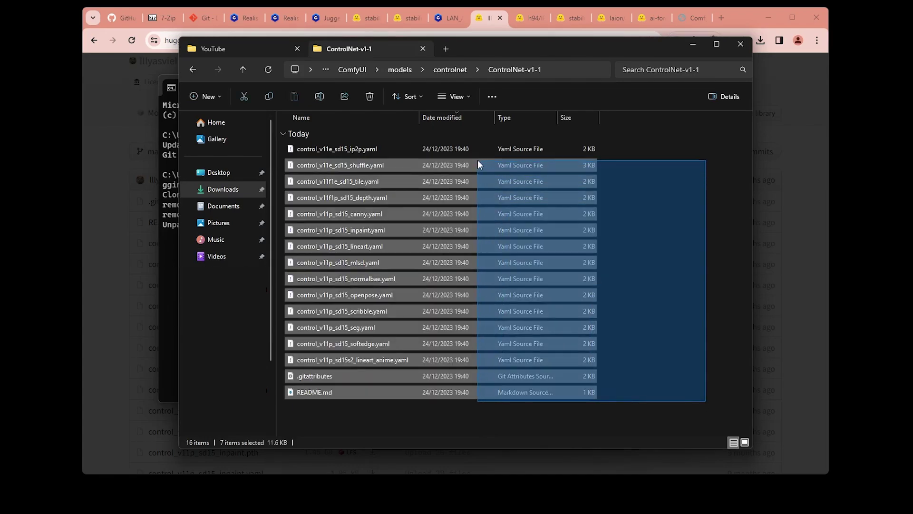
left_click(280, 159)
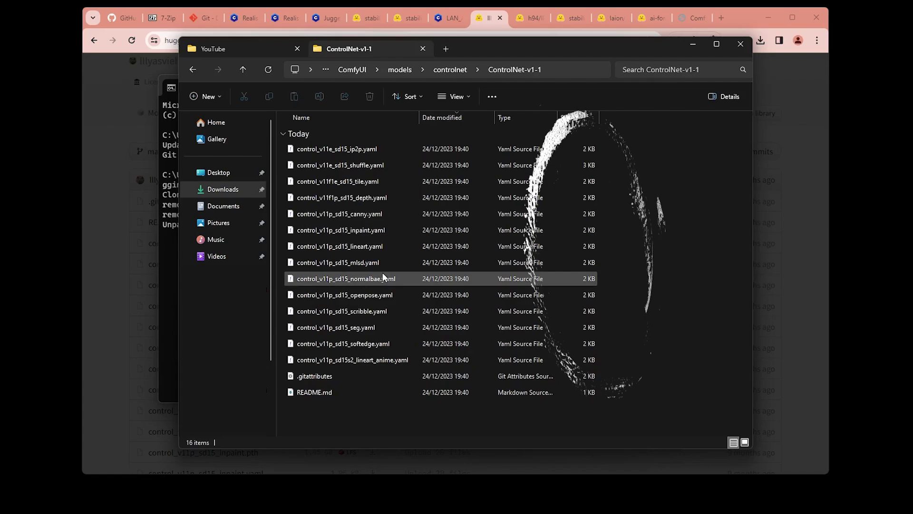
Look through the ControlNet-v1-1 file list on Hugging Face, and close the command window running the clone.
left_click(166, 233)
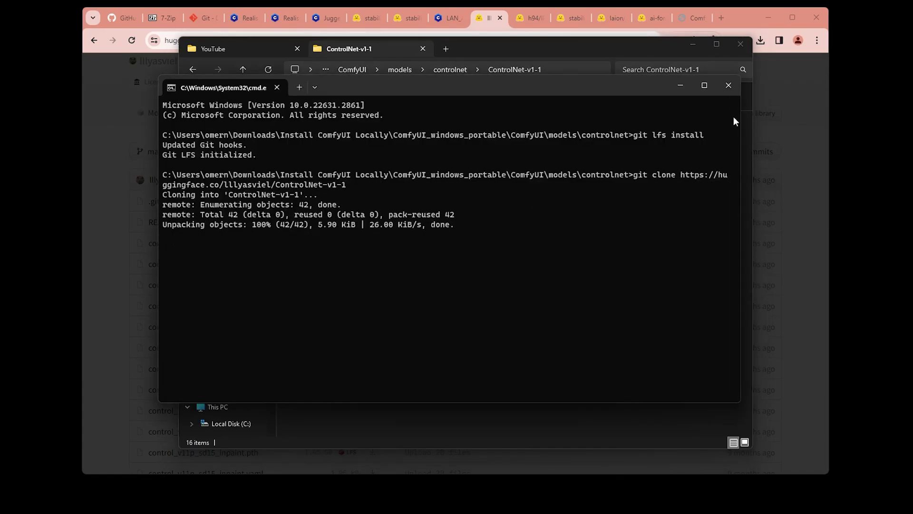
left_click(787, 142)
scroll(518, 244, "down", 3)
scroll(519, 243, "down", 5)
scroll(519, 244, "up", 6)
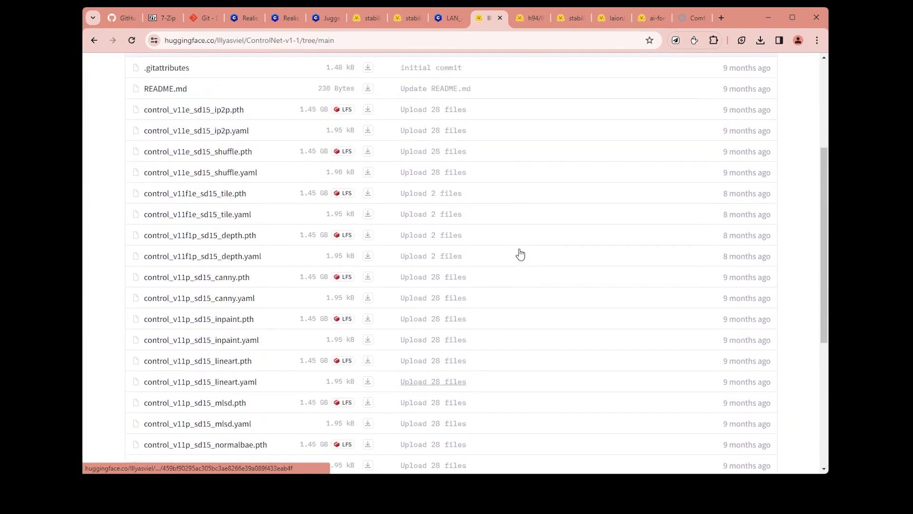
scroll(373, 184, "down", 6)
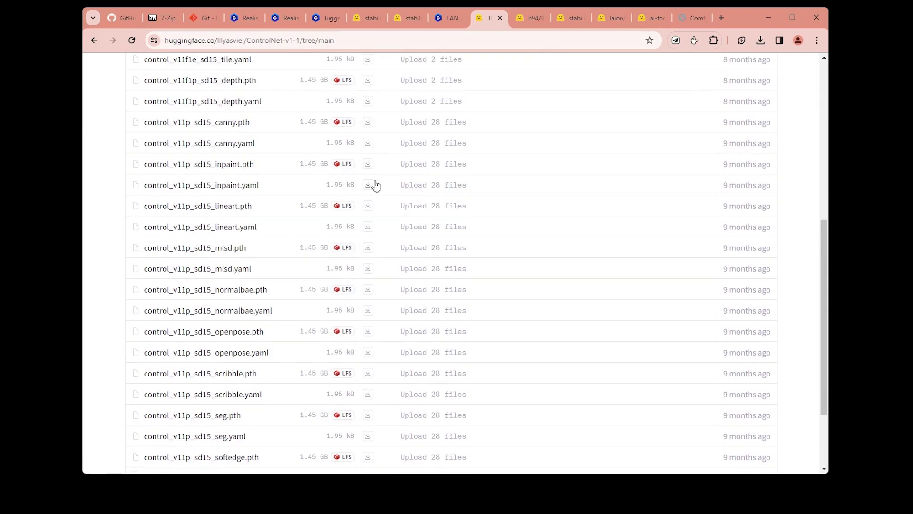
left_click(650, 433)
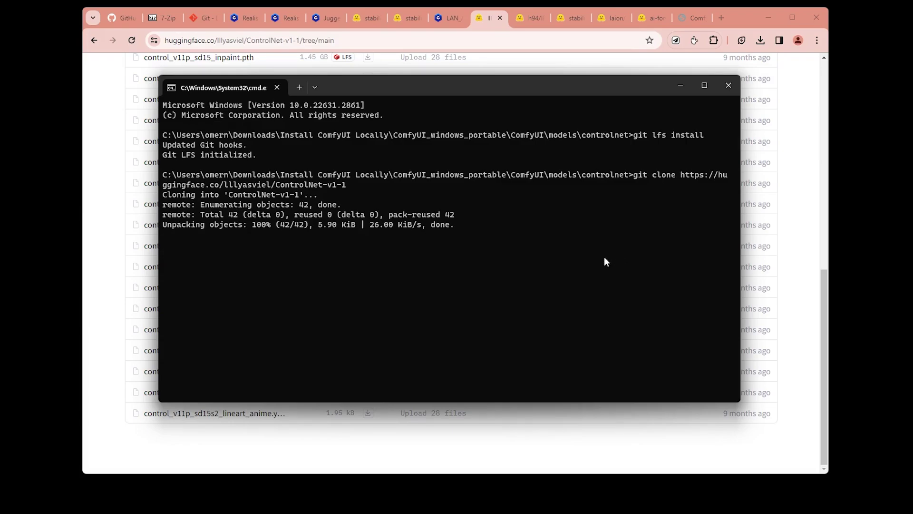
left_click(729, 85)
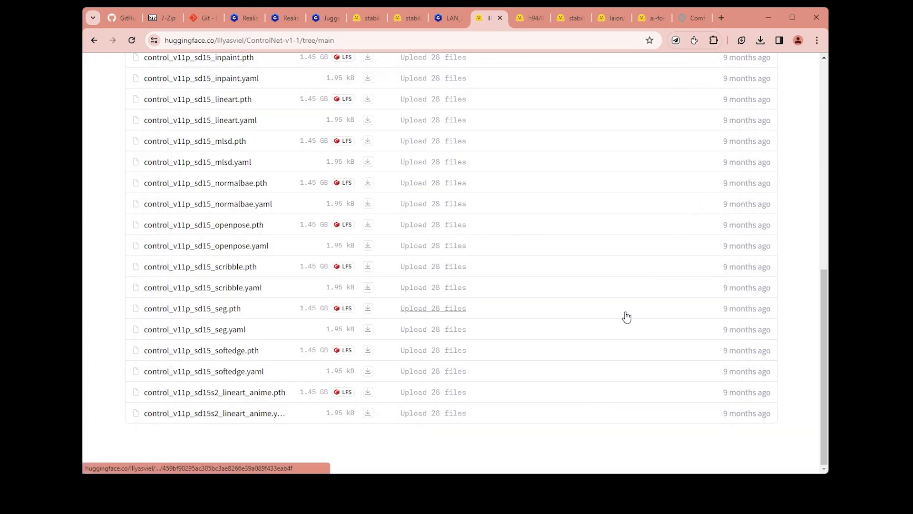
Switch to ComfyUI, search the nodes for control, and add a ControlNetLoader node below the negative prompt node.
left_click(695, 18)
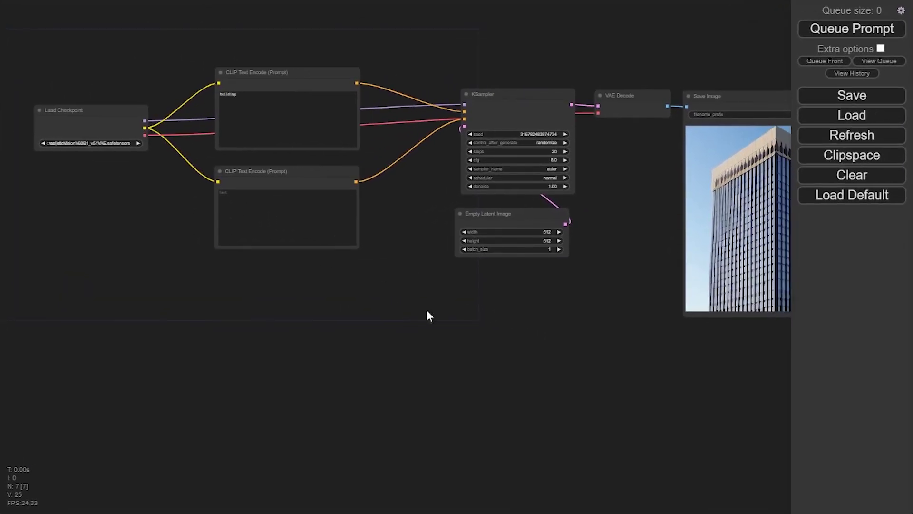
double_click(377, 303)
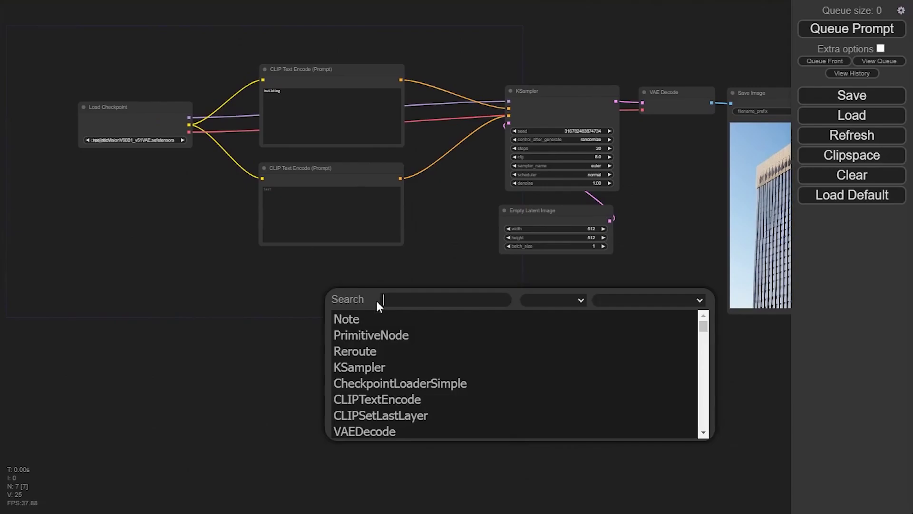
type("control")
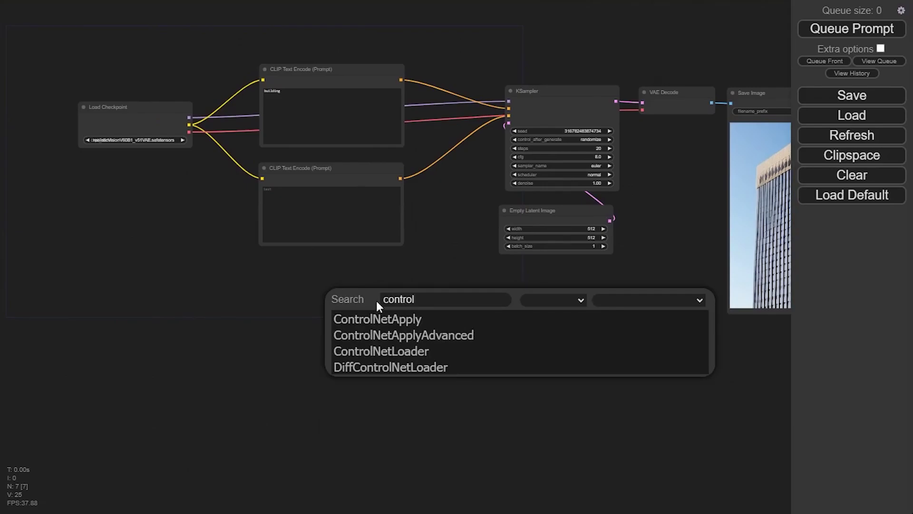
left_click(386, 351)
scroll(421, 373, "up", 5)
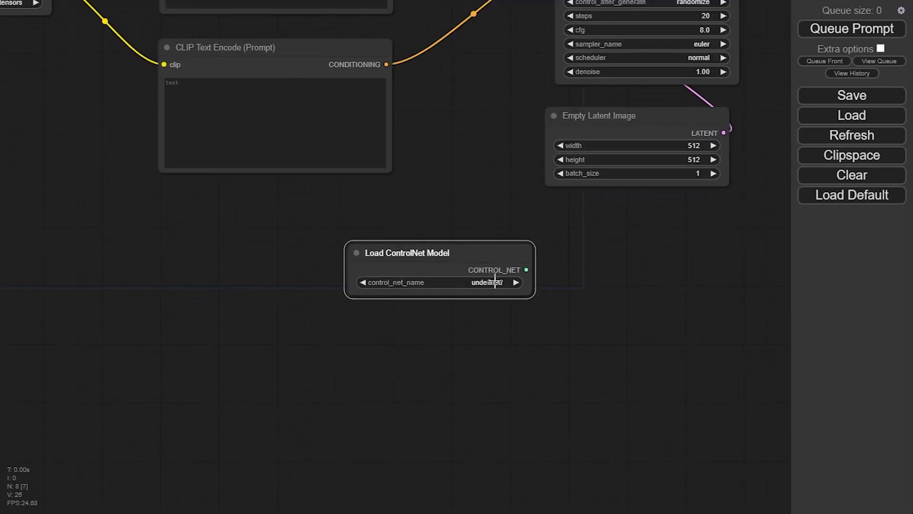
left_click_drag(461, 252, 383, 245)
left_click_drag(631, 256, 636, 269)
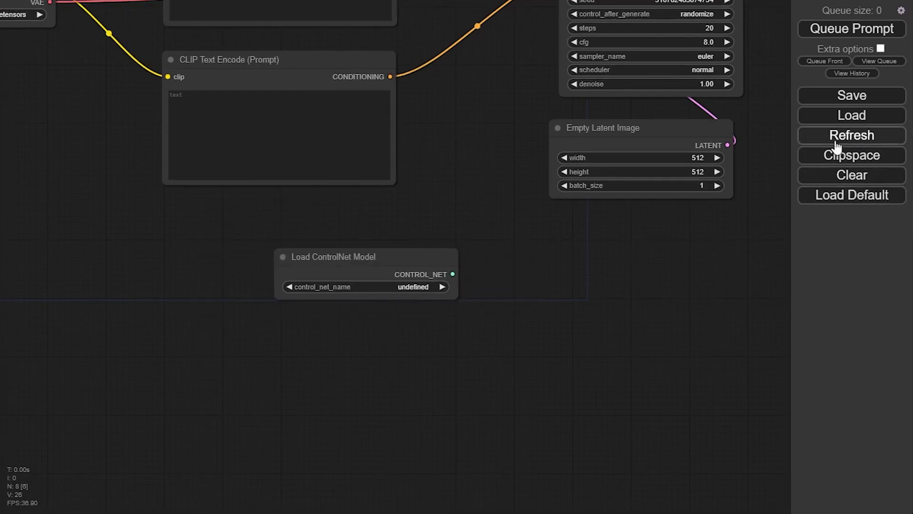
Refresh the model lists so the Load ControlNet Model node uses control_v11f1p_sd15_depth.pth, and reposition the node below the negative prompt.
left_click(852, 136)
scroll(396, 302, "up", 2)
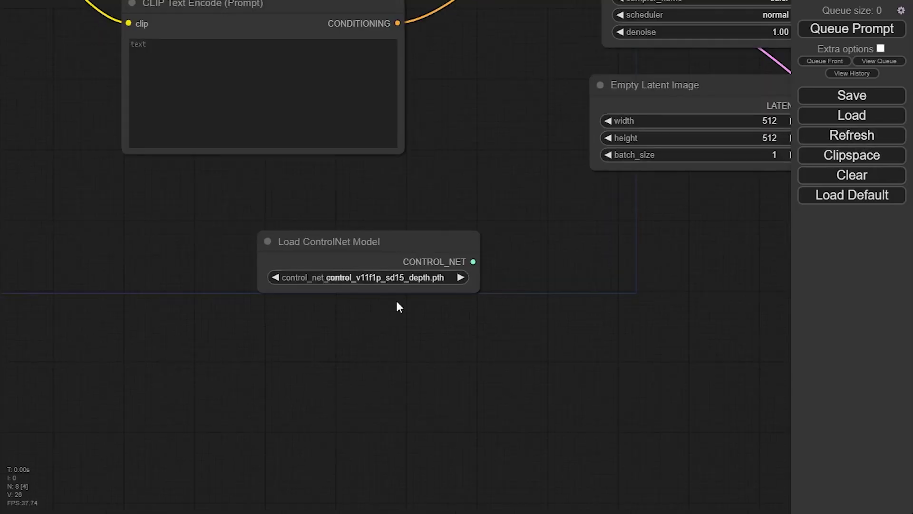
left_click(378, 280)
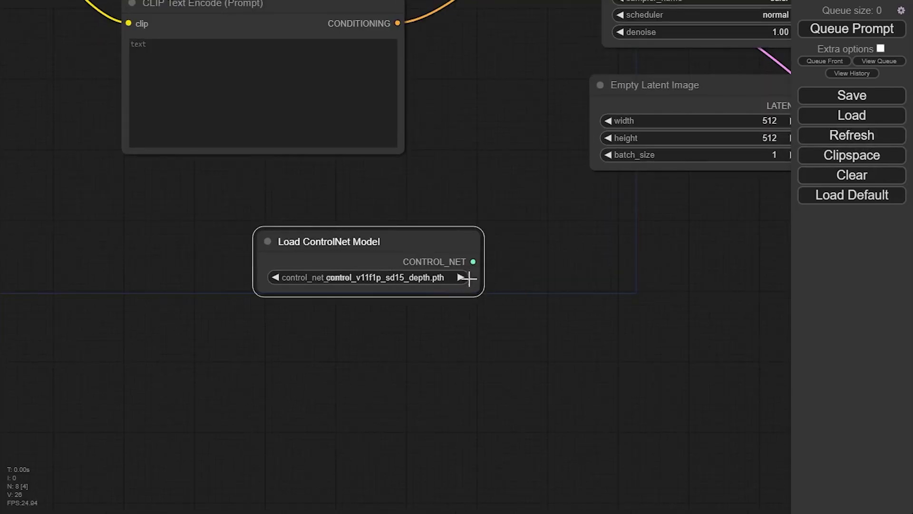
left_click_drag(401, 247, 340, 291)
scroll(461, 288, "down", 3)
scroll(369, 245, "down", 1)
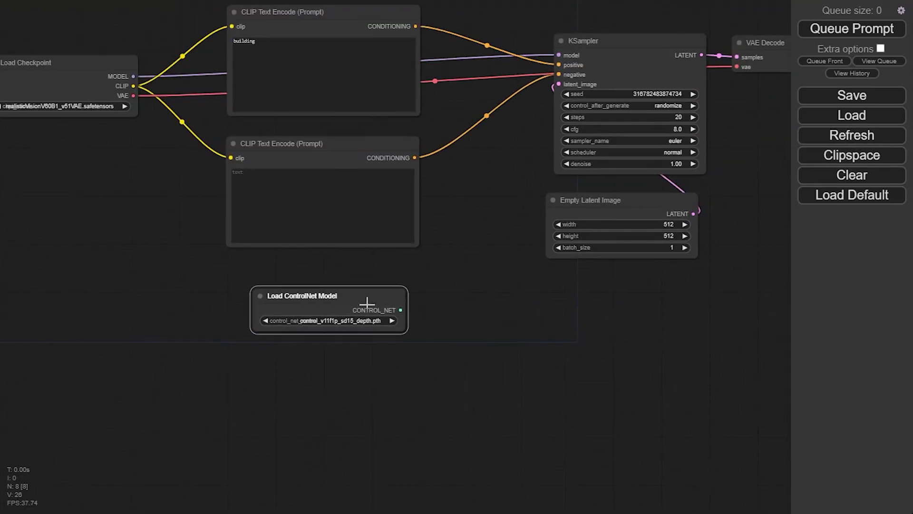
left_click_drag(484, 325, 485, 350)
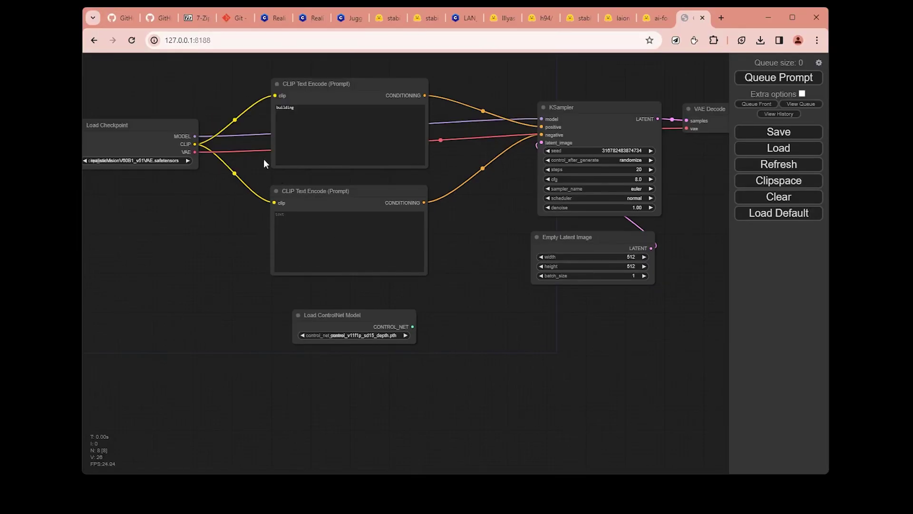
Look through the ltdrdata/ComfyUI-Manager repository on GitHub and copy its HTTPS clone URL.
left_click(160, 20)
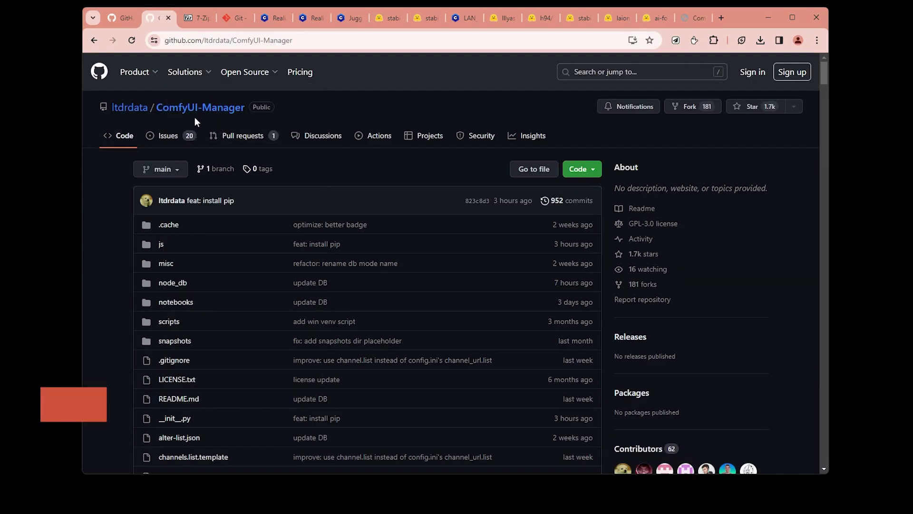
scroll(396, 264, "down", 7)
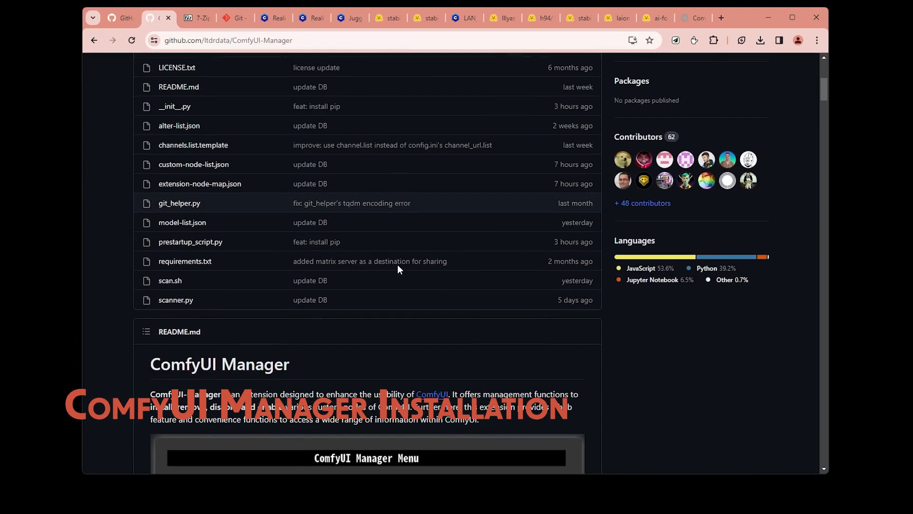
scroll(397, 265, "up", 3)
scroll(398, 265, "up", 4)
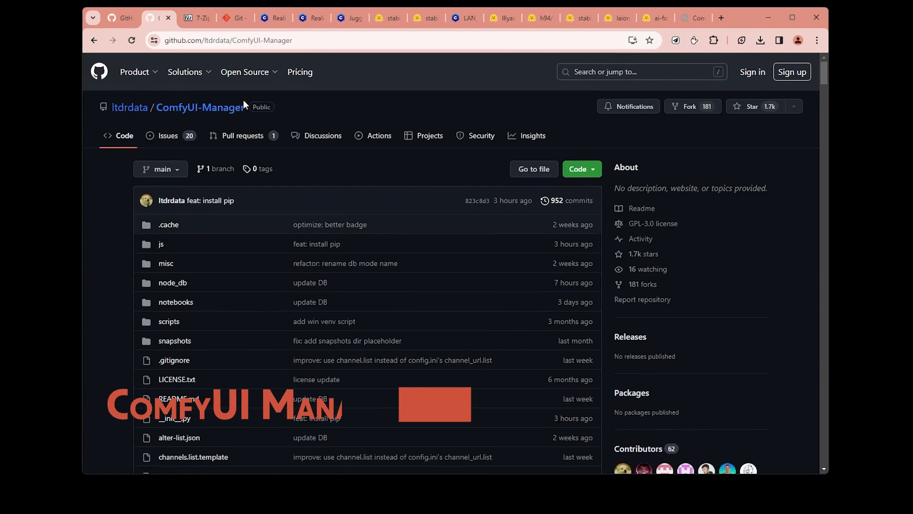
scroll(386, 192, "down", 10)
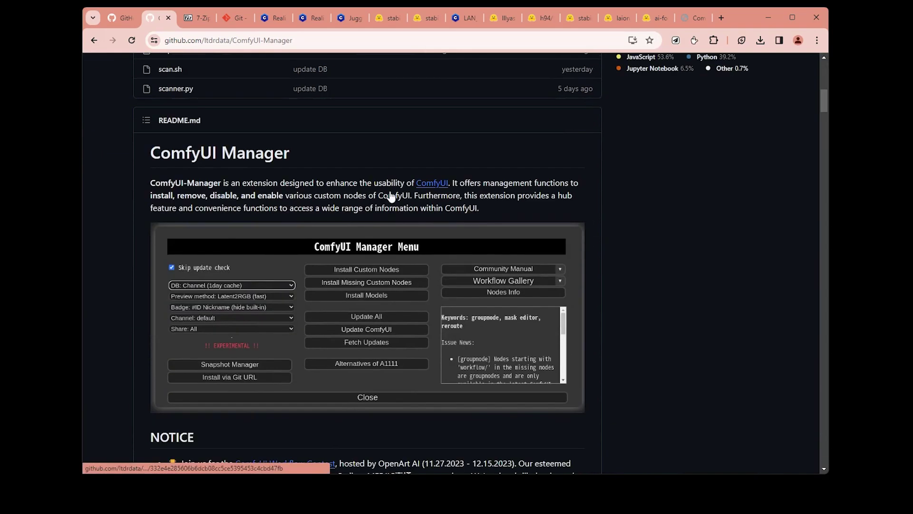
scroll(394, 192, "down", 4)
scroll(394, 192, "up", 14)
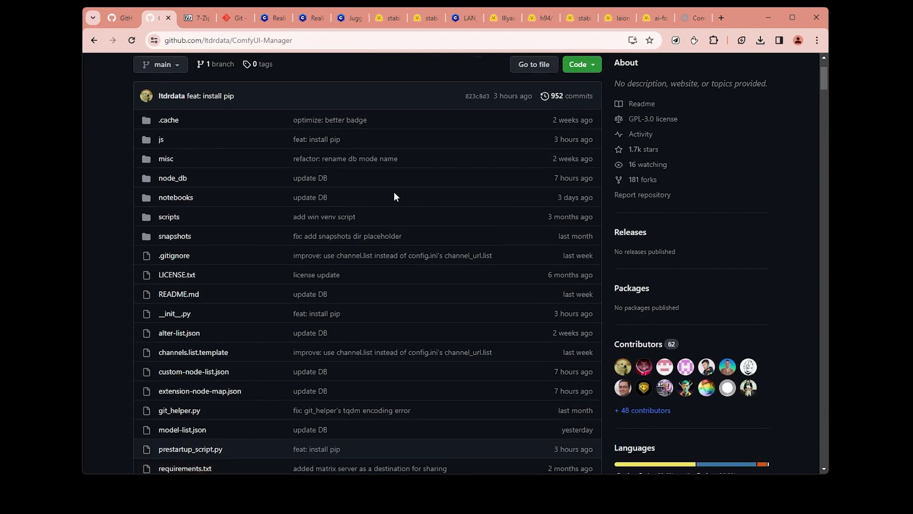
left_click(598, 170)
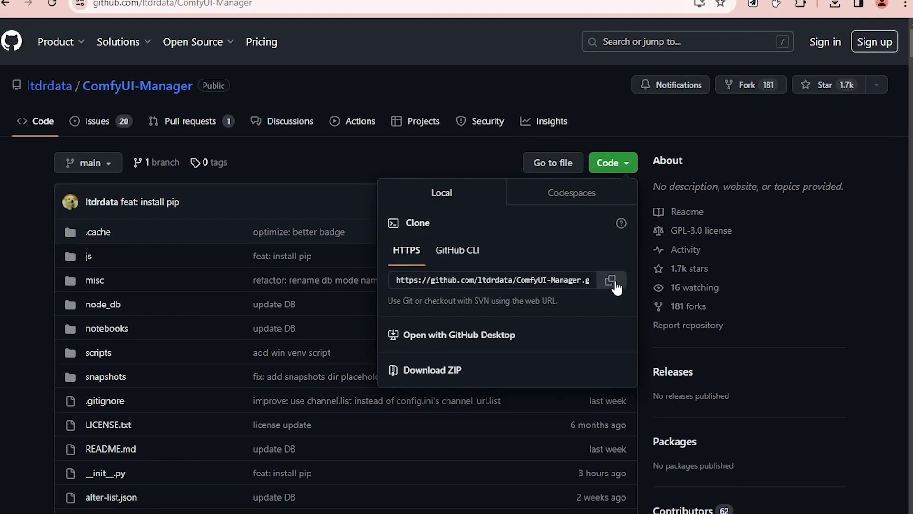
left_click(609, 279)
Open a command prompt in ComfyUI's custom_nodes folder in File Explorer.
key("alt+Tab")
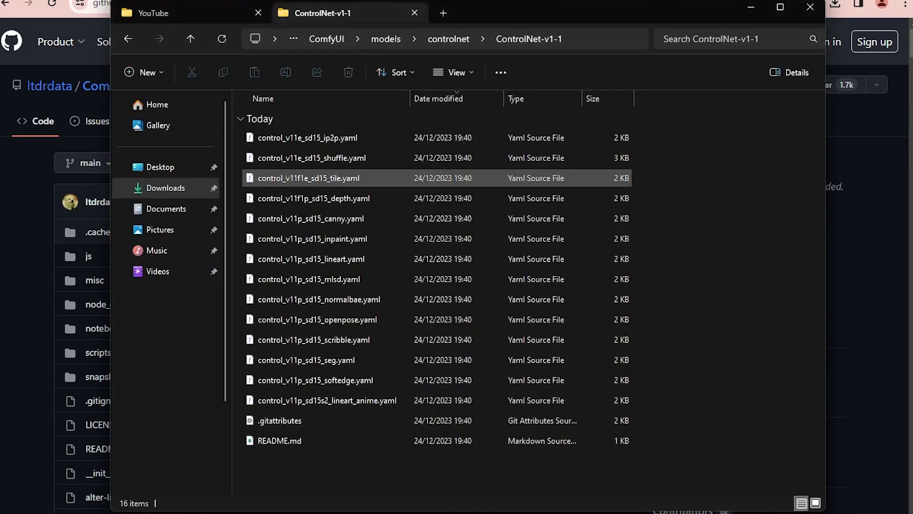
left_click(325, 39)
scroll(381, 333, "down", 2)
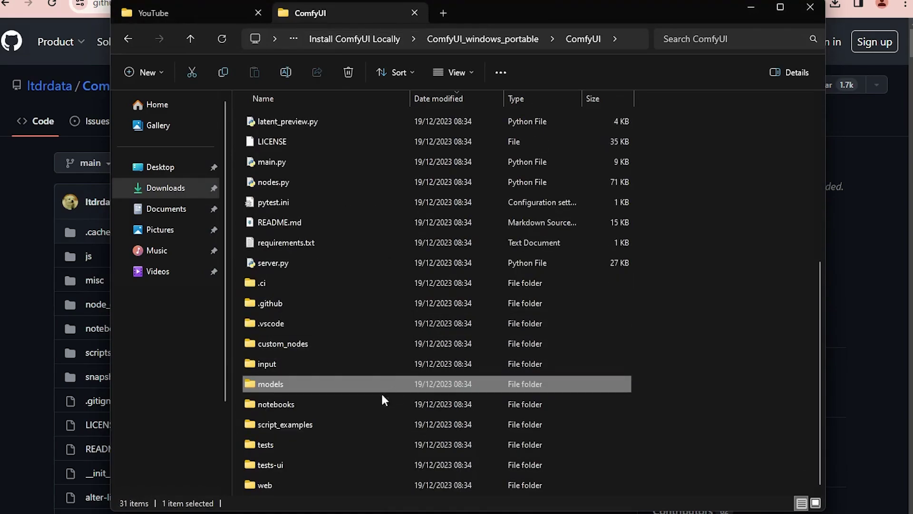
double_click(329, 347)
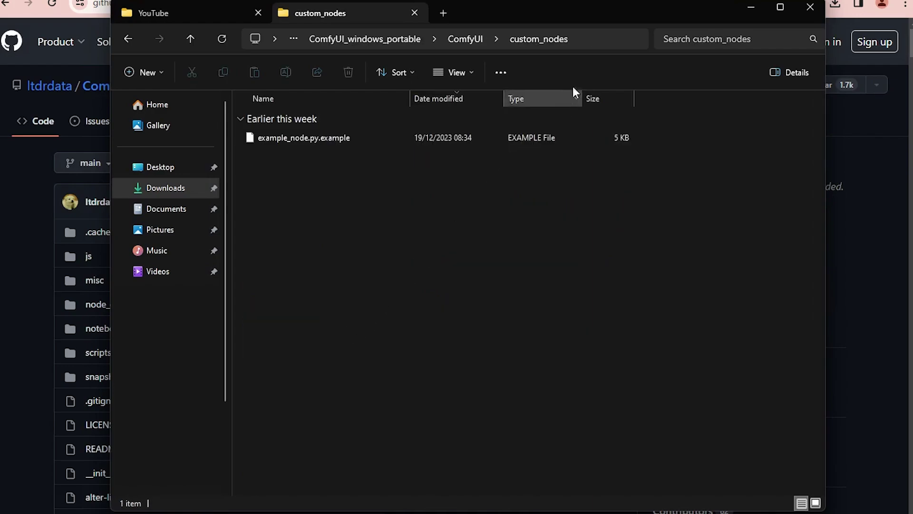
left_click(597, 39)
type("cm")
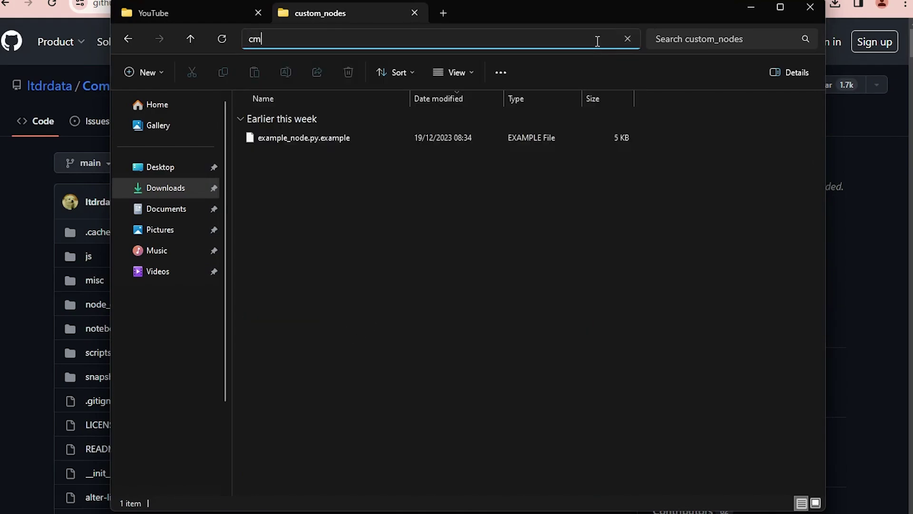
type("d")
key("Return")
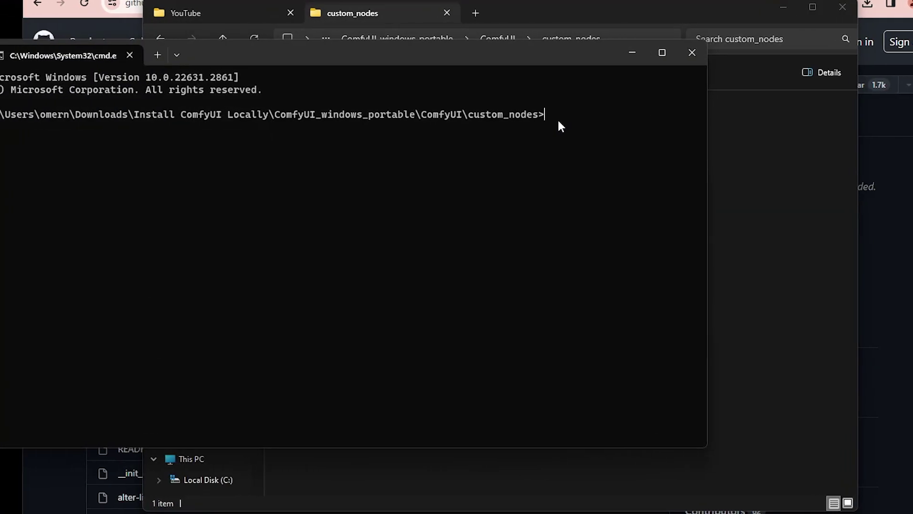
type("git cl")
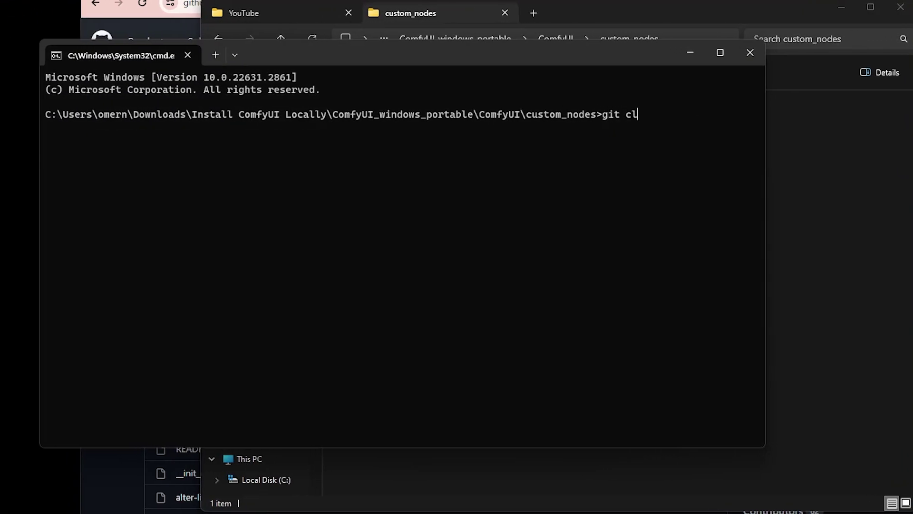
type("one")
key("ctrl+v")
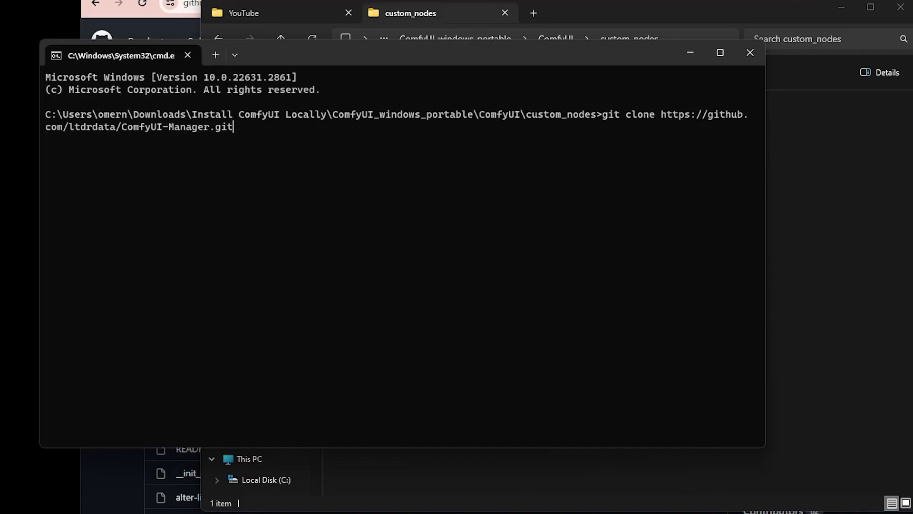
key("Return")
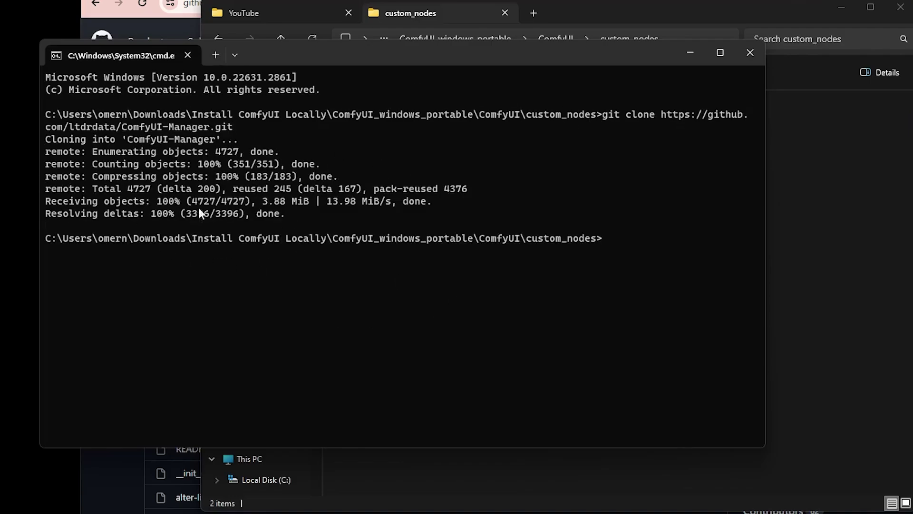
left_click_drag(359, 58, 426, 58)
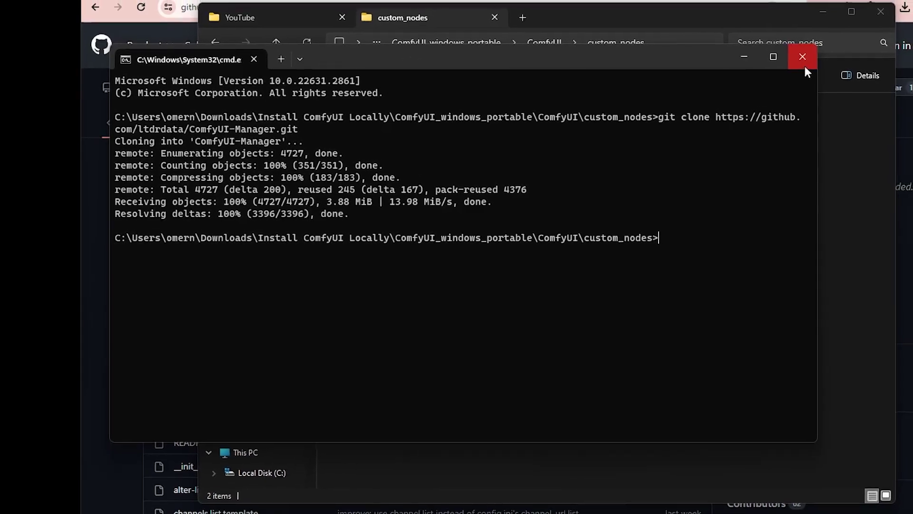
left_click(784, 62)
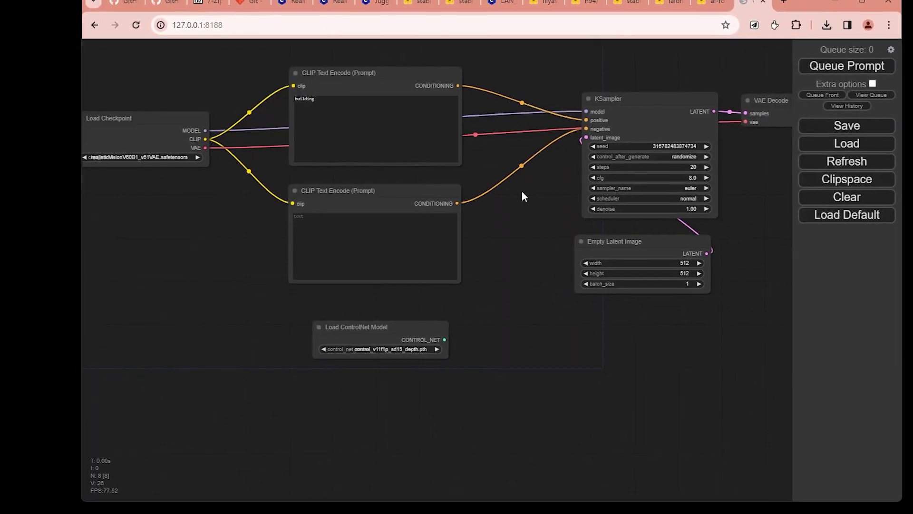
Shut down the running ComfyUI server by closing its command window.
left_click_drag(523, 196, 479, 212)
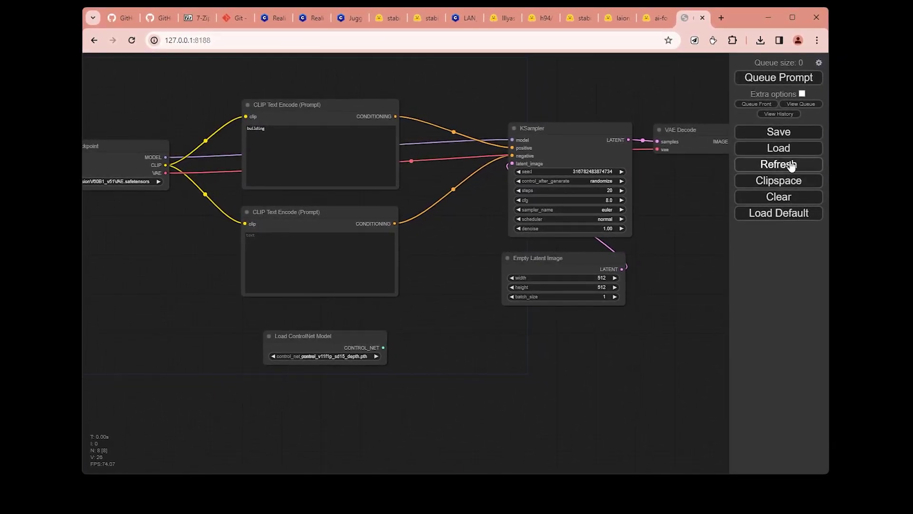
left_click_drag(682, 238, 544, 263)
key("alt+Tab")
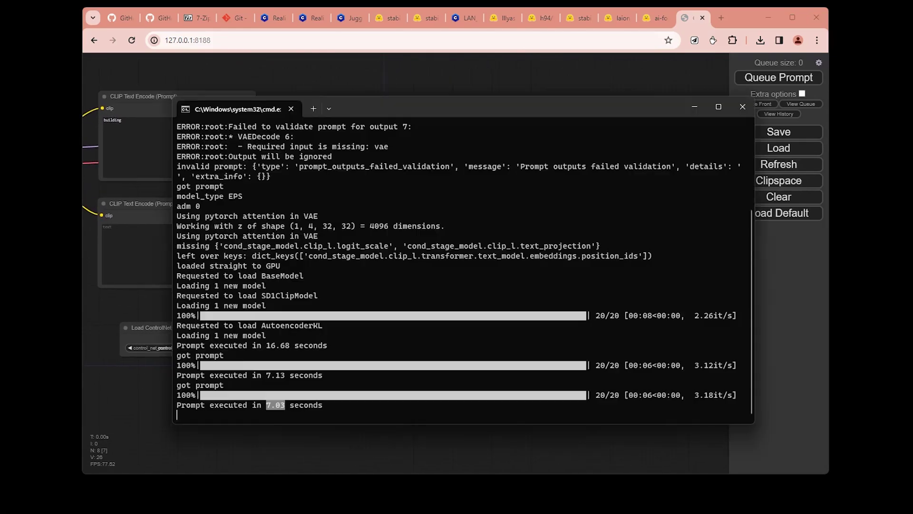
left_click(724, 129)
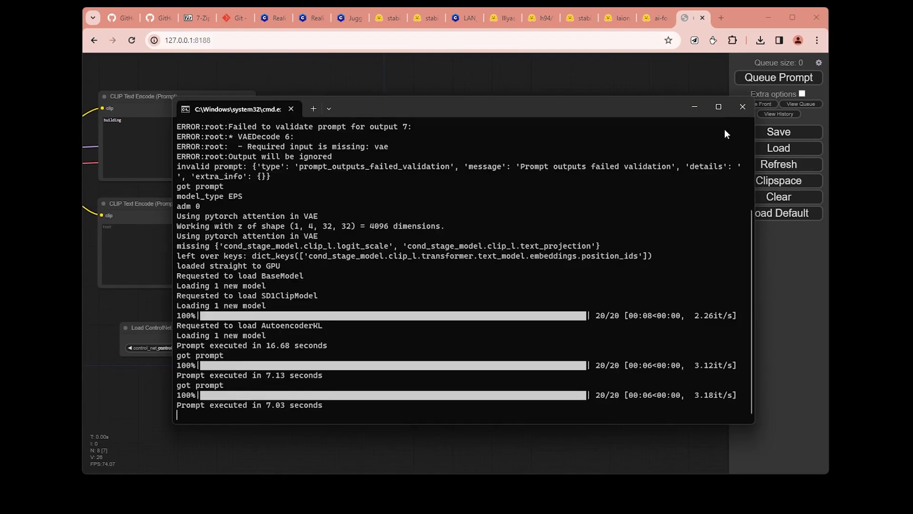
left_click(743, 110)
Restart ComfyUI with run_nvidia_gpu.bat from the ComfyUI_windows_portable folder, and reload its page in the browser.
left_click(516, 469)
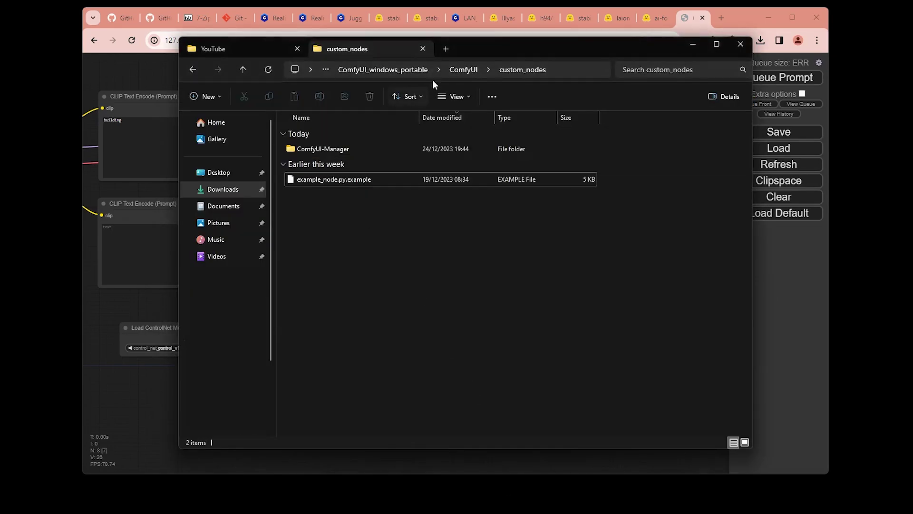
left_click(463, 69)
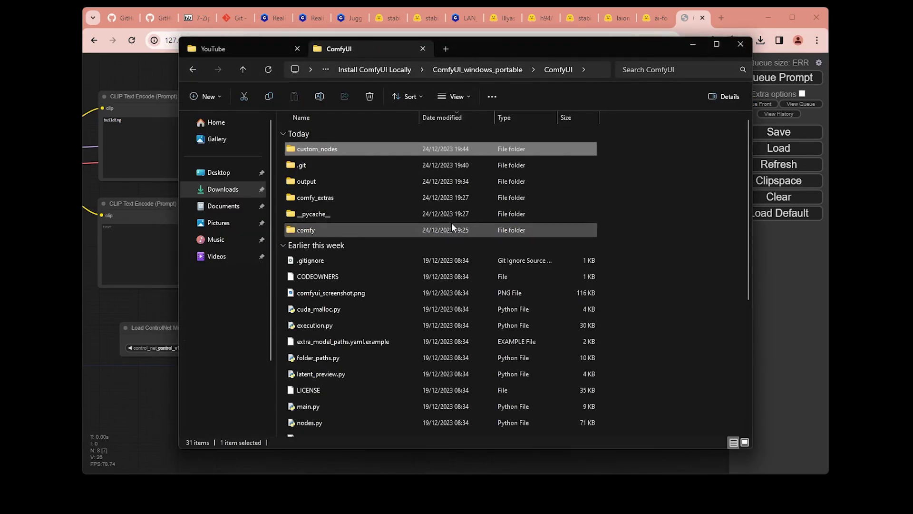
scroll(451, 219, "down", 5)
scroll(451, 218, "up", 3)
left_click(496, 72)
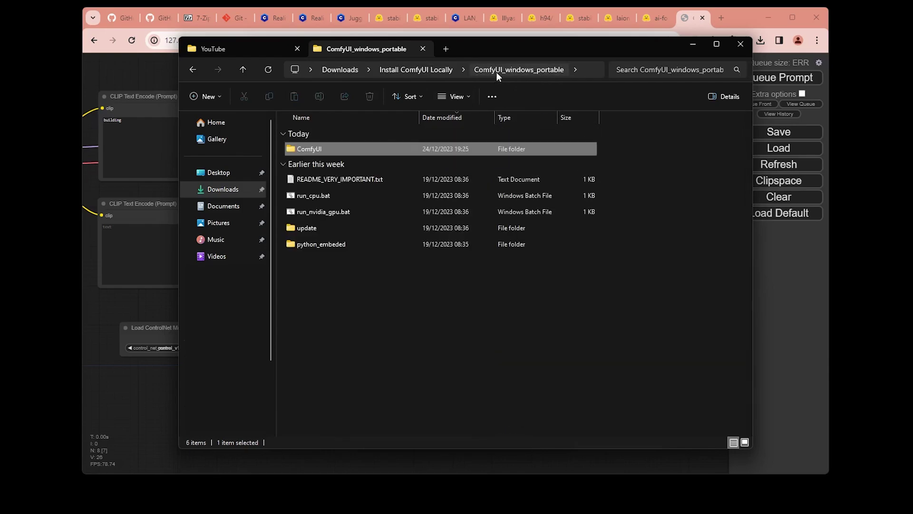
double_click(350, 210)
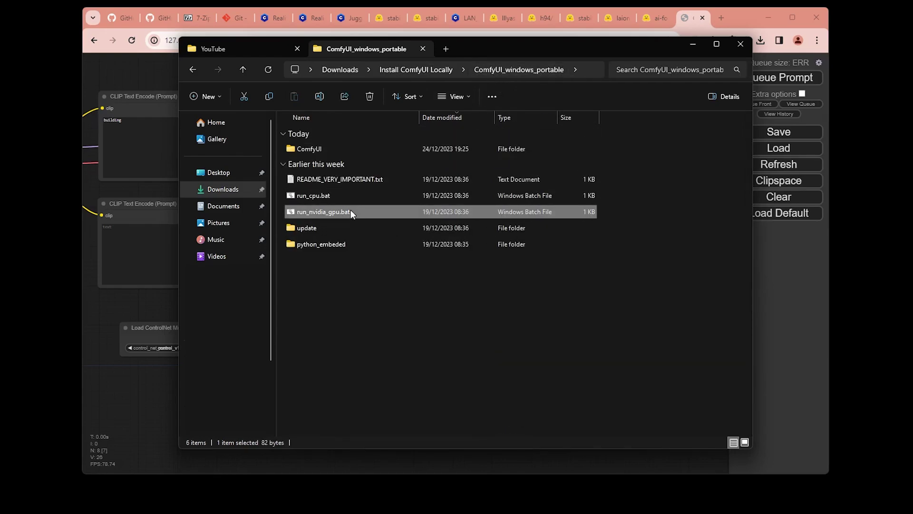
left_click_drag(352, 115, 407, 110)
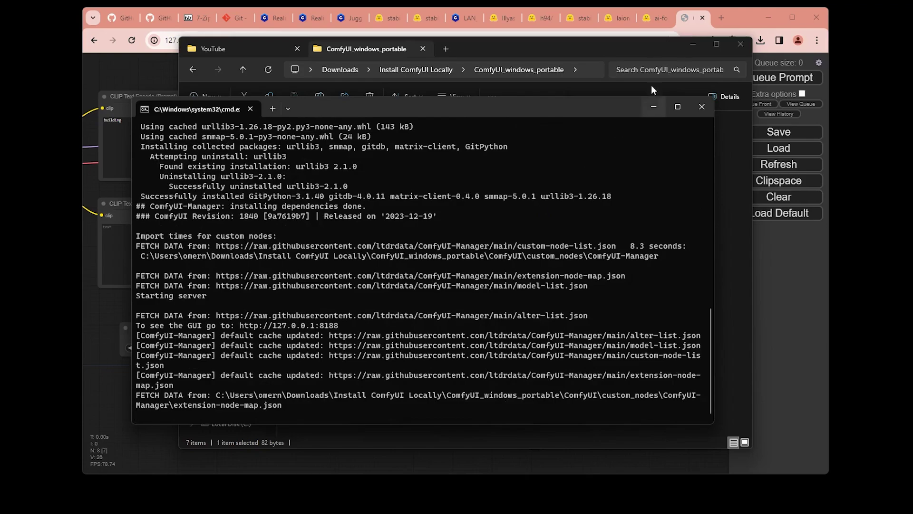
left_click(687, 19)
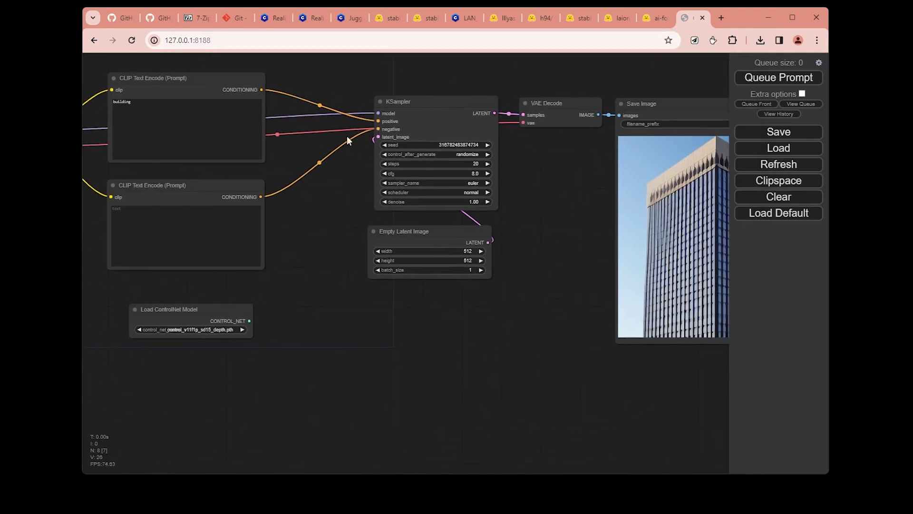
left_click(131, 40)
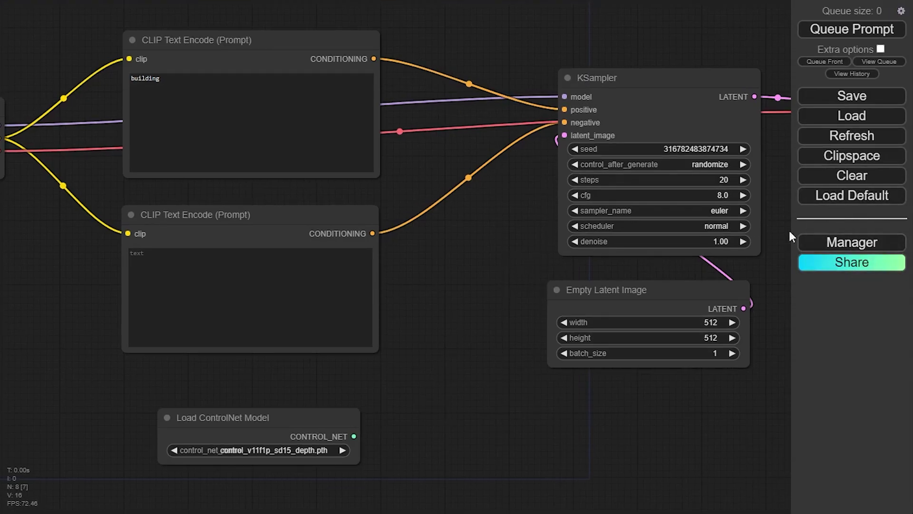
Open ComfyUI Manager, browse its lists of installable custom nodes and models, and close it.
left_click(846, 243)
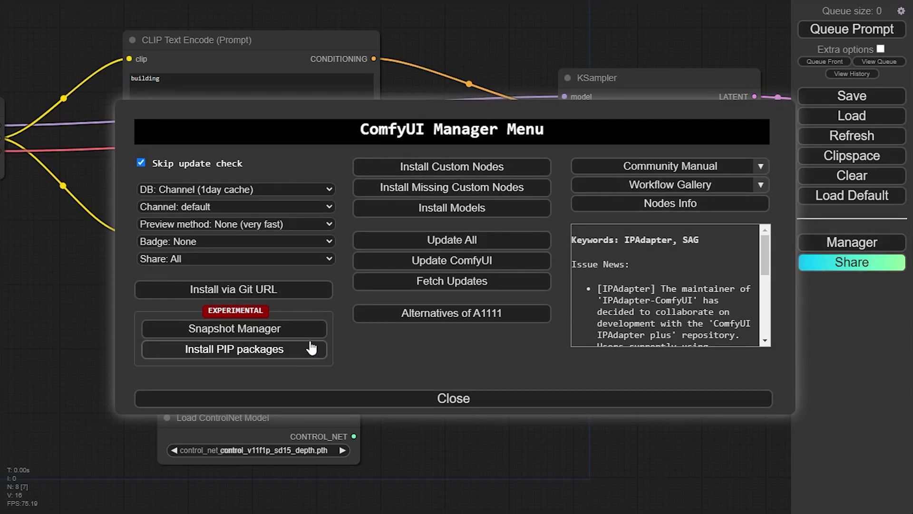
left_click(385, 176)
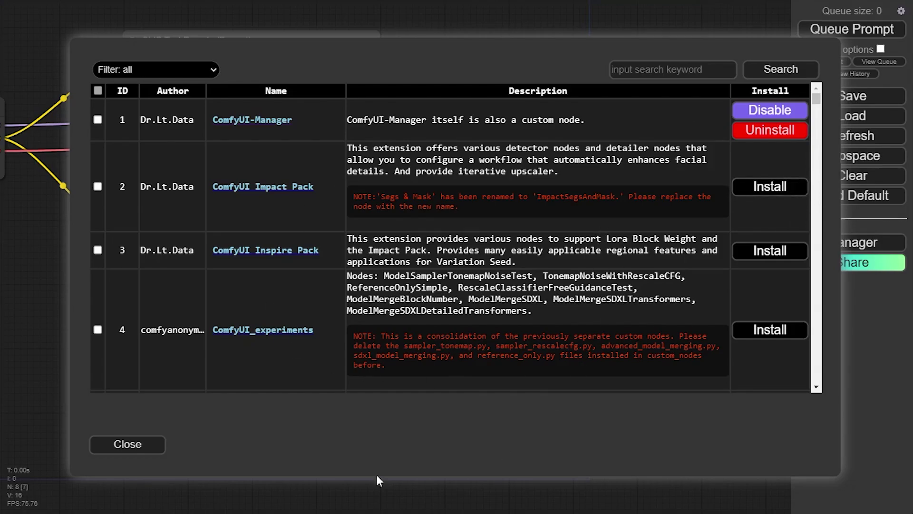
left_click(148, 447)
left_click(477, 216)
scroll(461, 218, "down", 4)
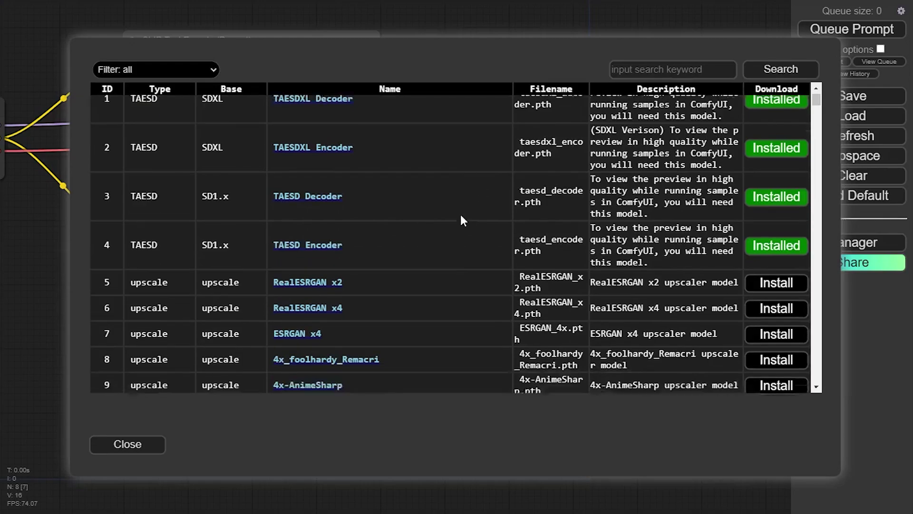
scroll(520, 243, "up", 4)
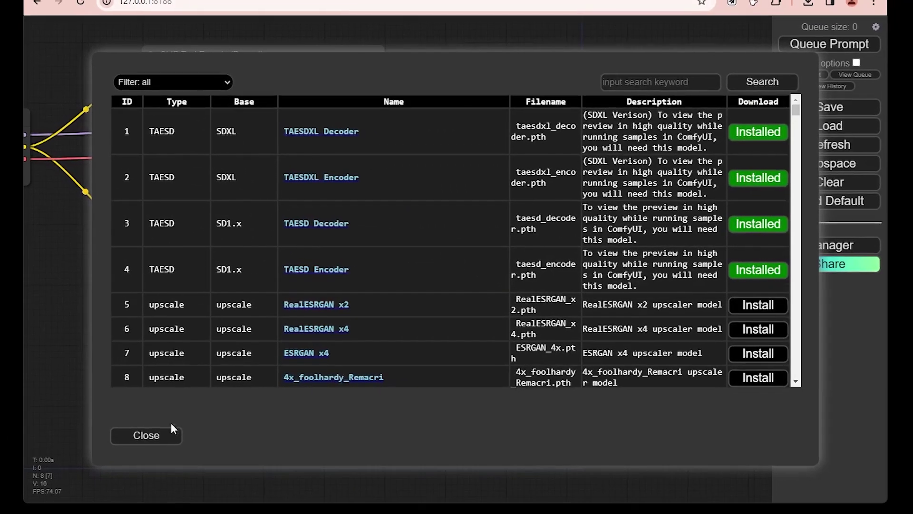
left_click(128, 444)
left_click(476, 386)
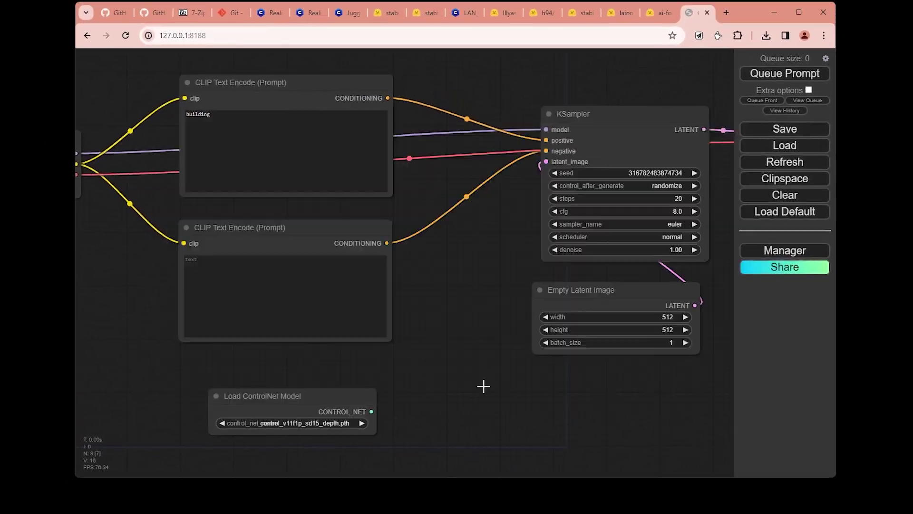
View the ComfyUI - ControlNet Depth XL_00001_.png image from the Install ComfyUI Locally folder in File Explorer, and close the viewer.
scroll(333, 324, "down", 5)
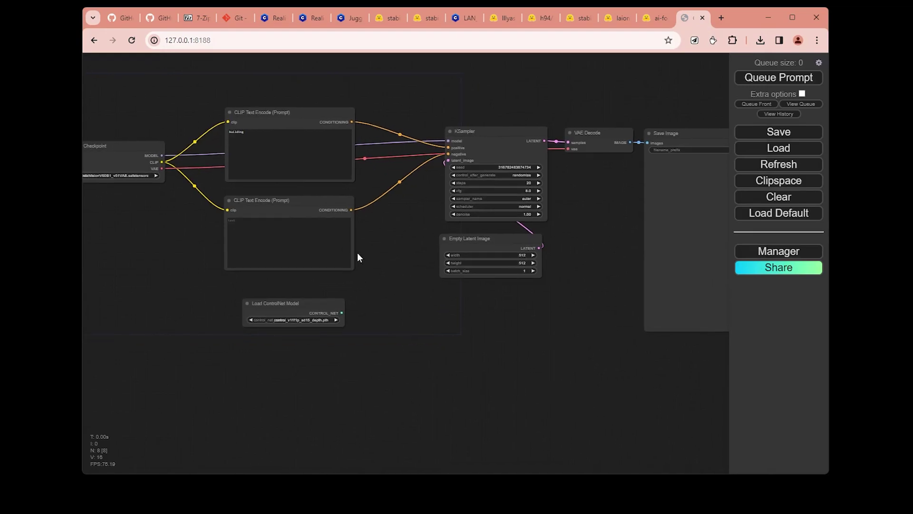
key("alt+Tab")
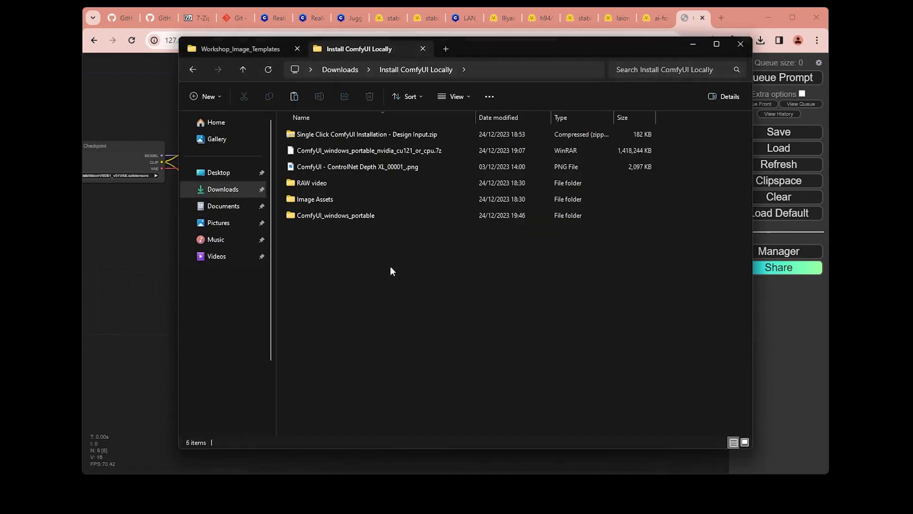
double_click(382, 173)
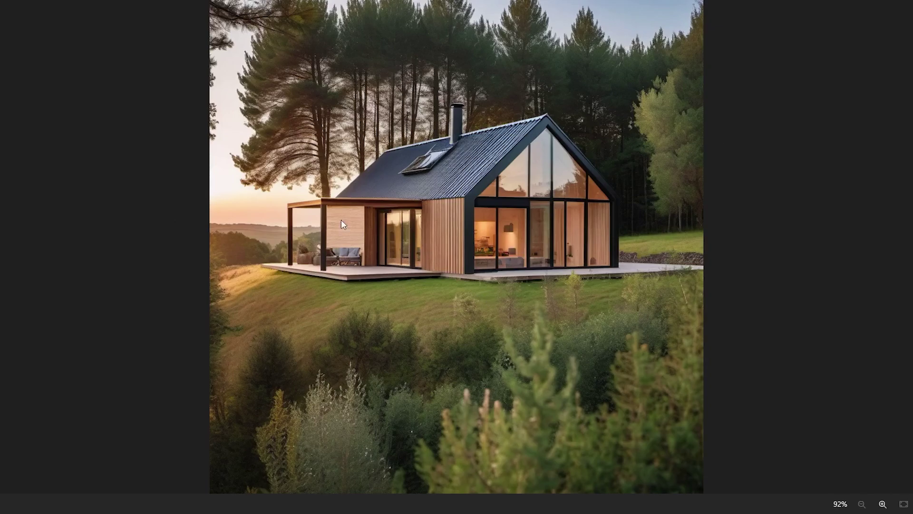
key("Escape")
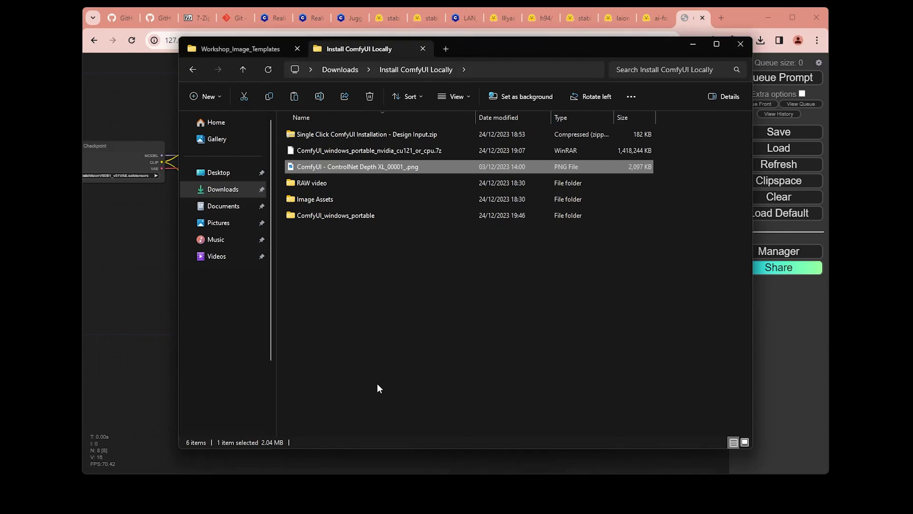
Load the workflow embedded in ComfyUI - ControlNet Depth XL_00001_.png onto the ComfyUI canvas and dismiss the missing node types message.
left_click_drag(474, 47, 637, 83)
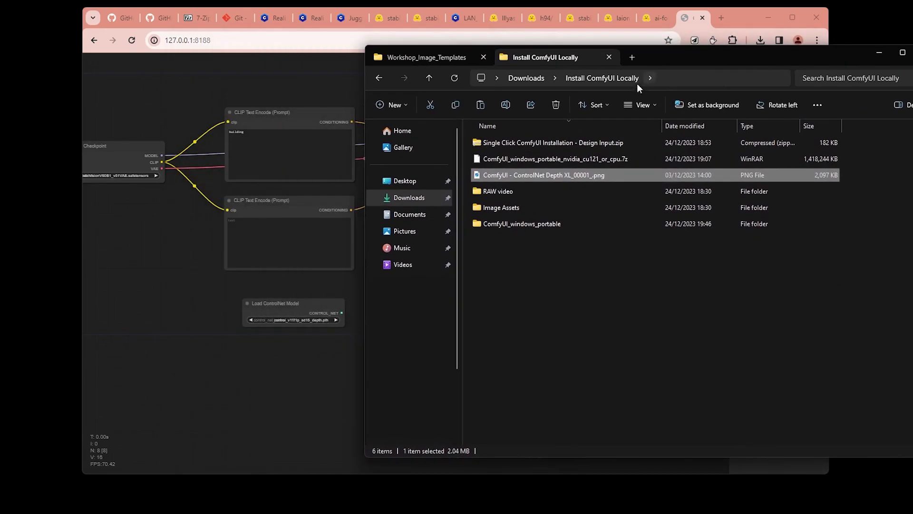
left_click_drag(519, 177, 157, 274)
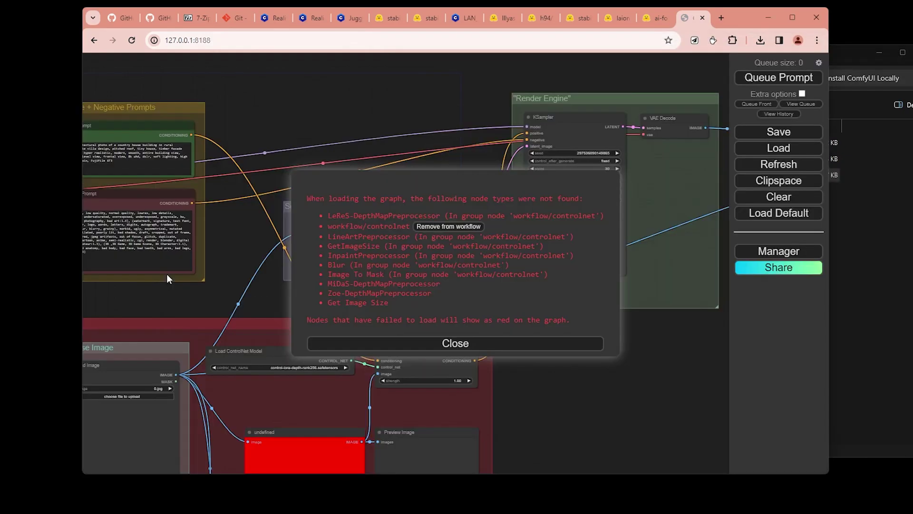
scroll(498, 384, "down", 6)
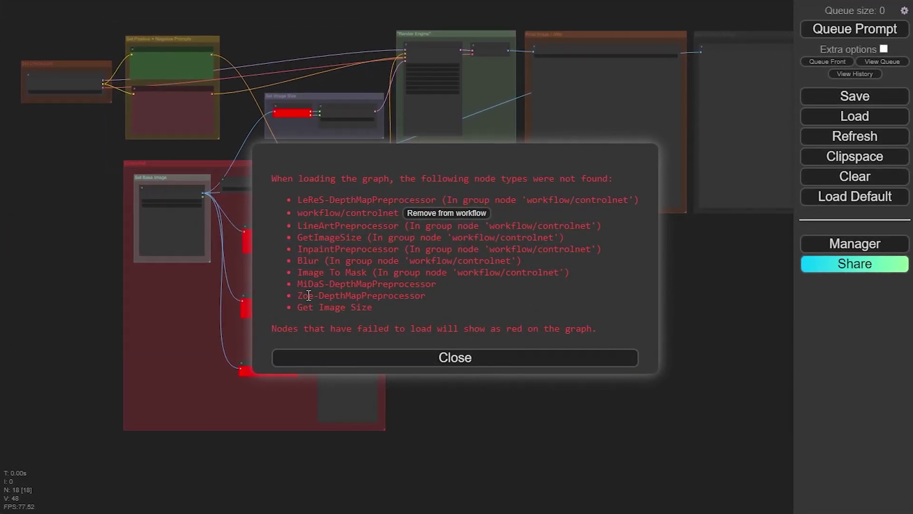
left_click(455, 357)
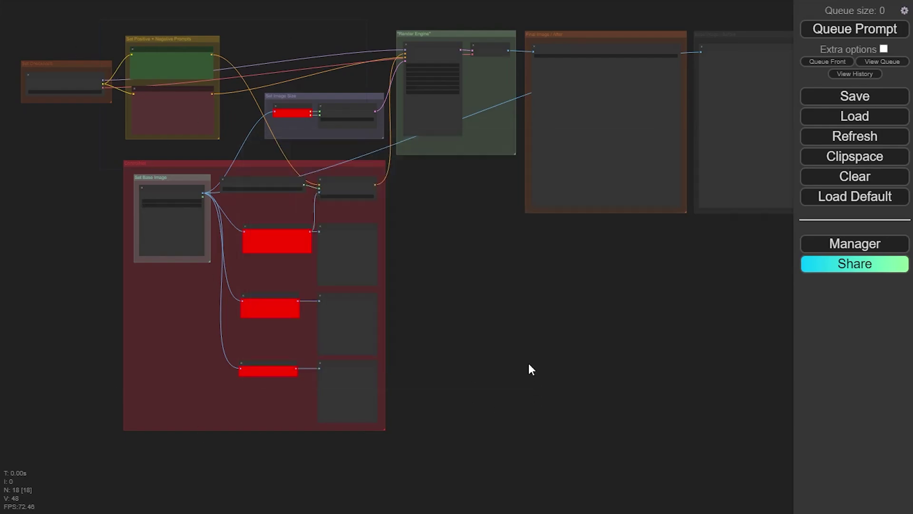
Examine the custom nodes missing from the loaded workflow in ComfyUI Manager, and close the manager.
left_click_drag(536, 362, 637, 398)
left_click(863, 250)
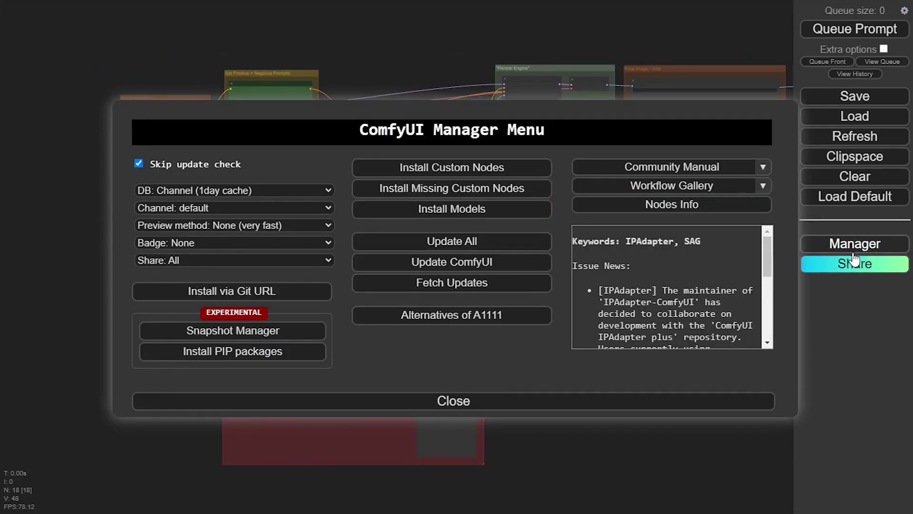
left_click(442, 193)
scroll(491, 199, "down", 1)
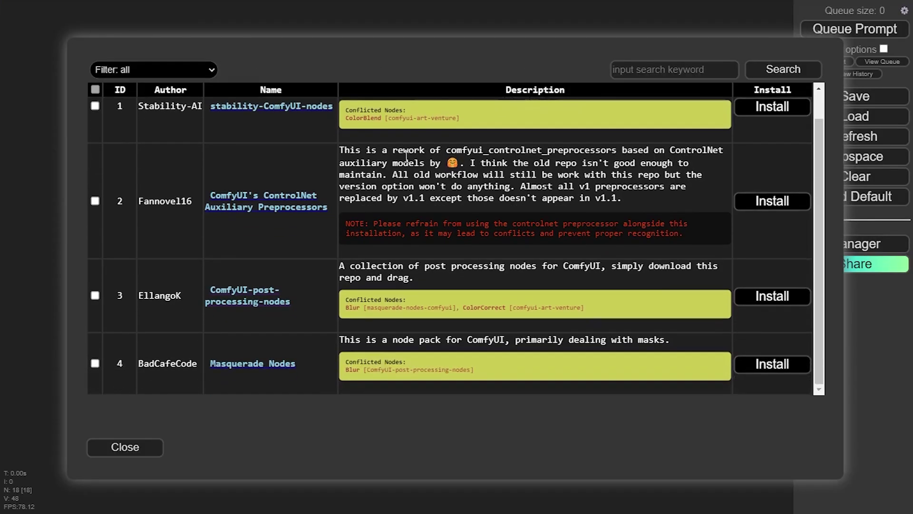
scroll(445, 291, "up", 1)
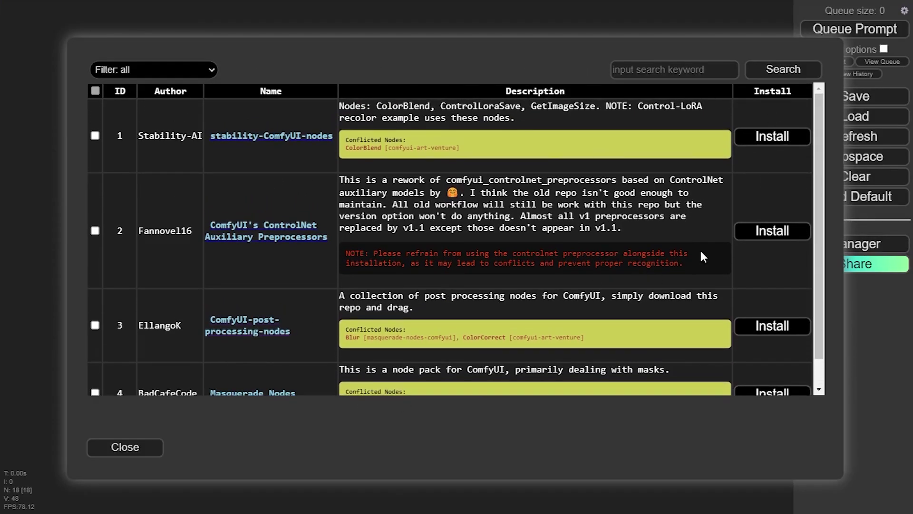
left_click(125, 447)
left_click(444, 458)
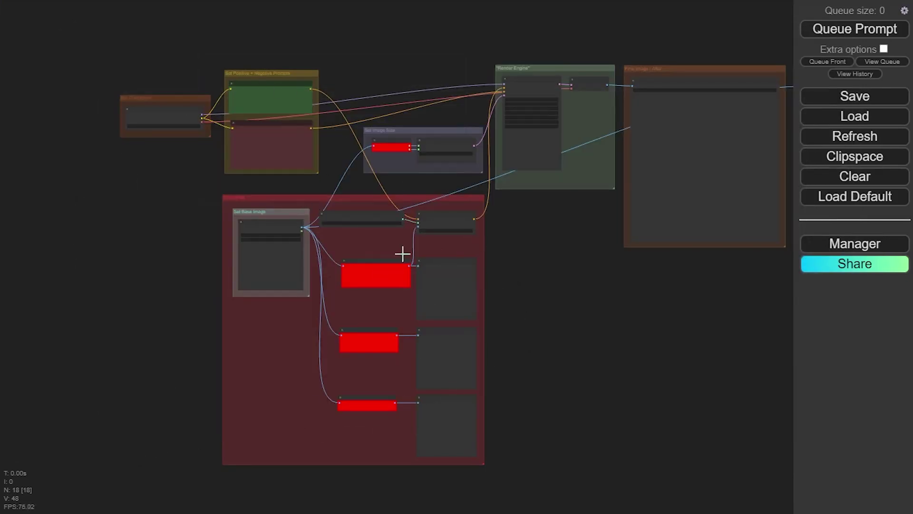
left_click(835, 248)
left_click(438, 165)
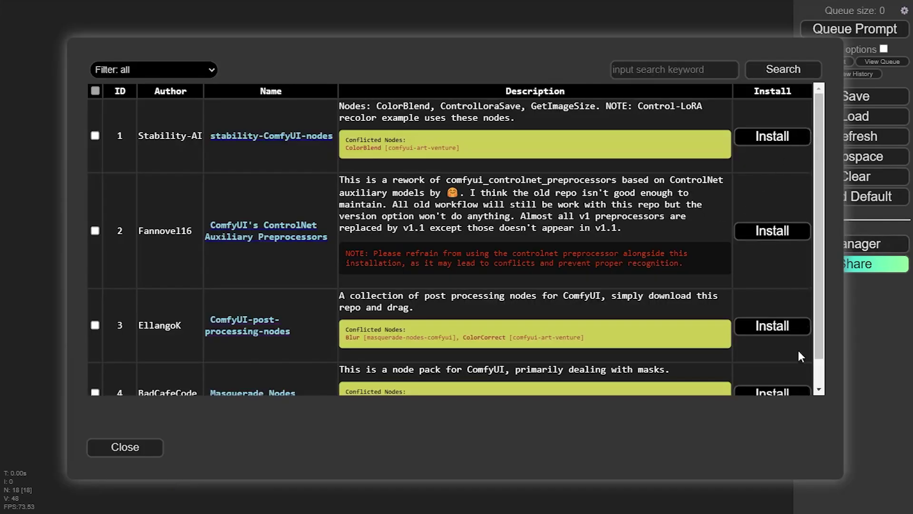
left_click(114, 452)
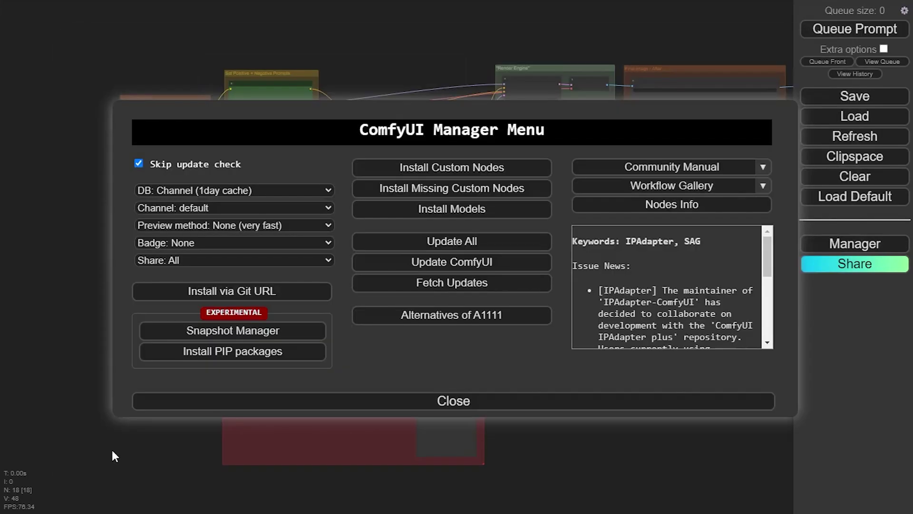
left_click(388, 412)
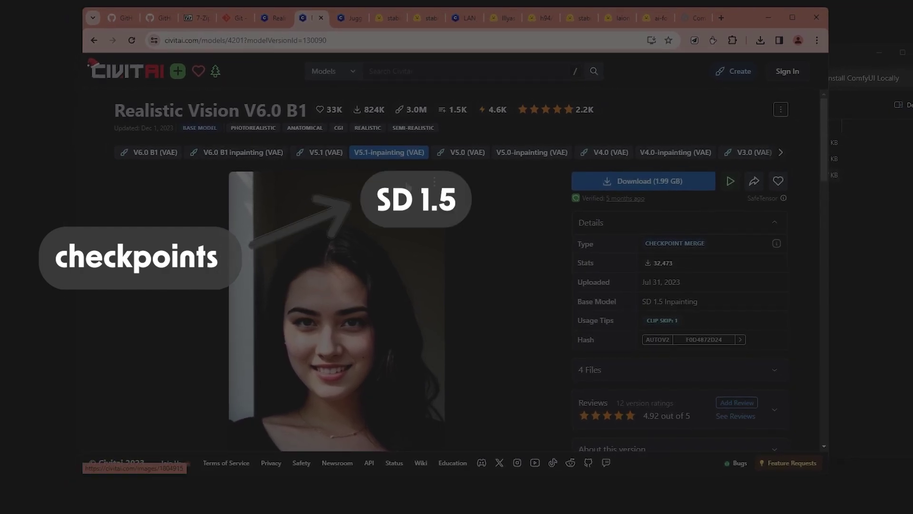
Review the Juggernaut XL, stable-diffusion-xl-base-1.0 and stable-diffusion-xl-refiner-1.0 checkpoint pages and the LAN_Architecture_Visualization LoRA page in the browser.
key("ctrl+Tab")
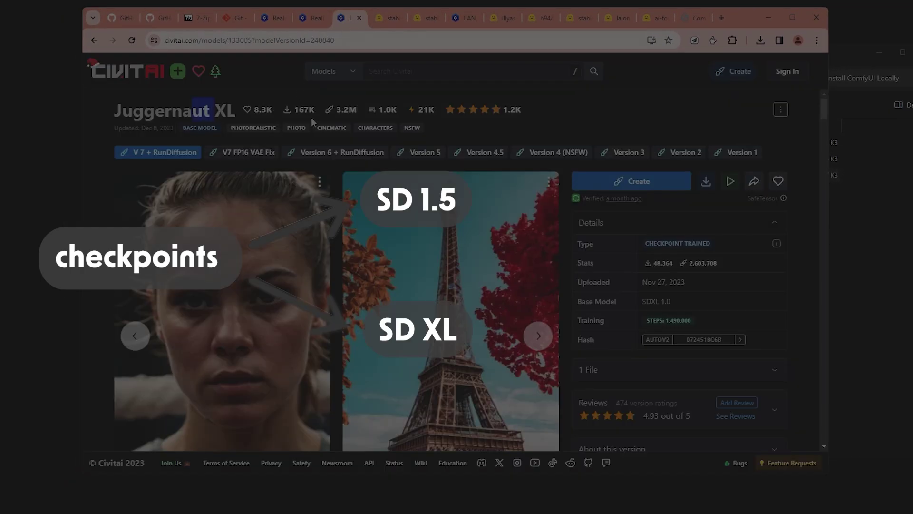
left_click(394, 19)
scroll(346, 263, "down", 5)
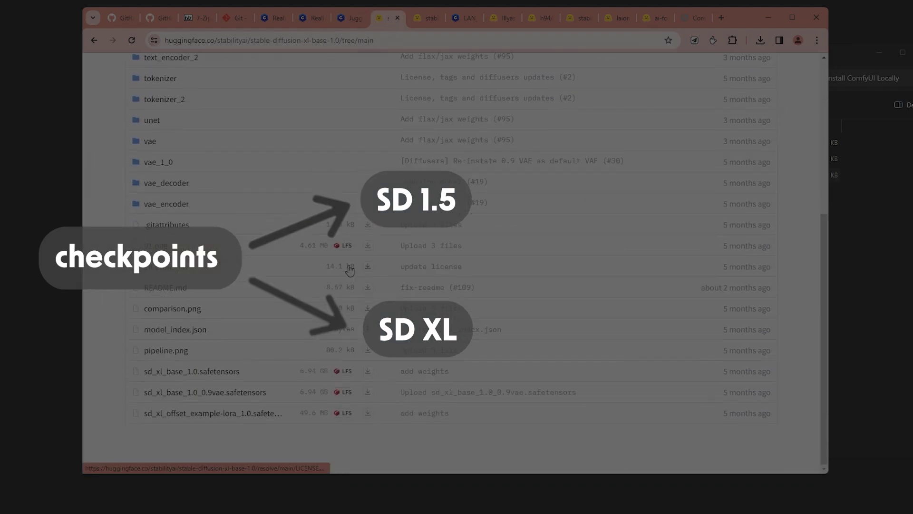
key("ctrl+Tab")
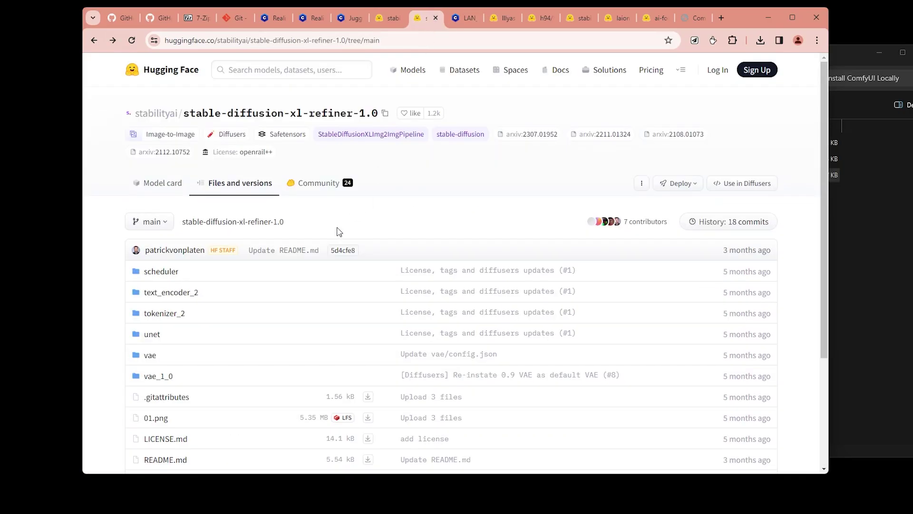
scroll(340, 244, "down", 3)
scroll(224, 204, "up", 3)
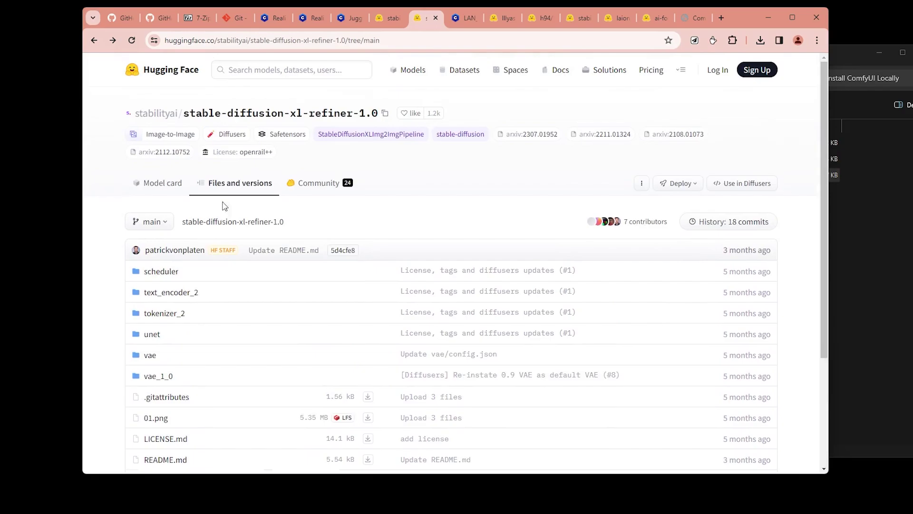
left_click(461, 19)
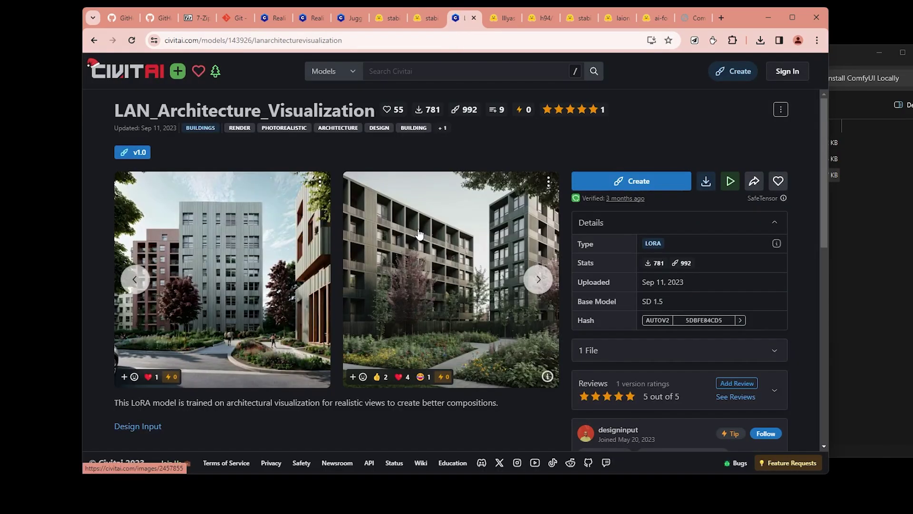
left_click_drag(114, 111, 383, 99)
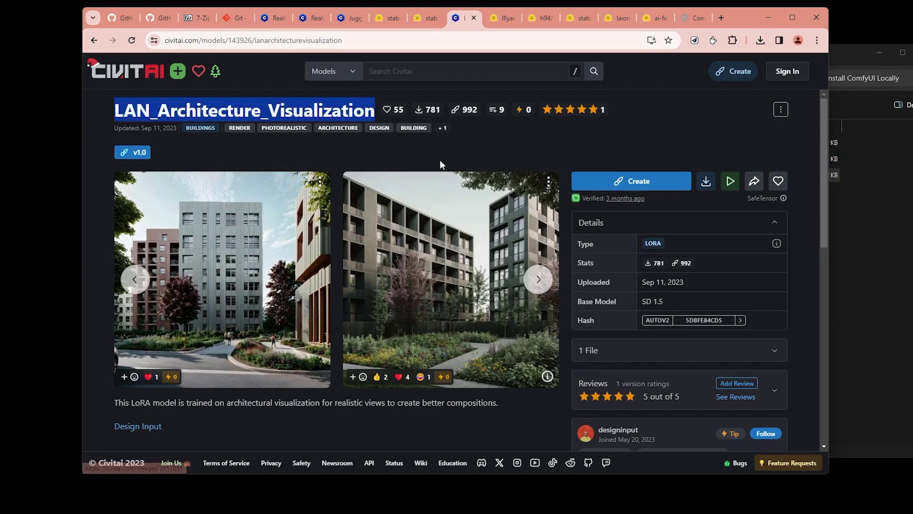
Review the ControlNet-v1-1 files, the models and sdxl_models folders of IP-Adapter, and the Real-ESRGAN files on Hugging Face.
left_click(504, 22)
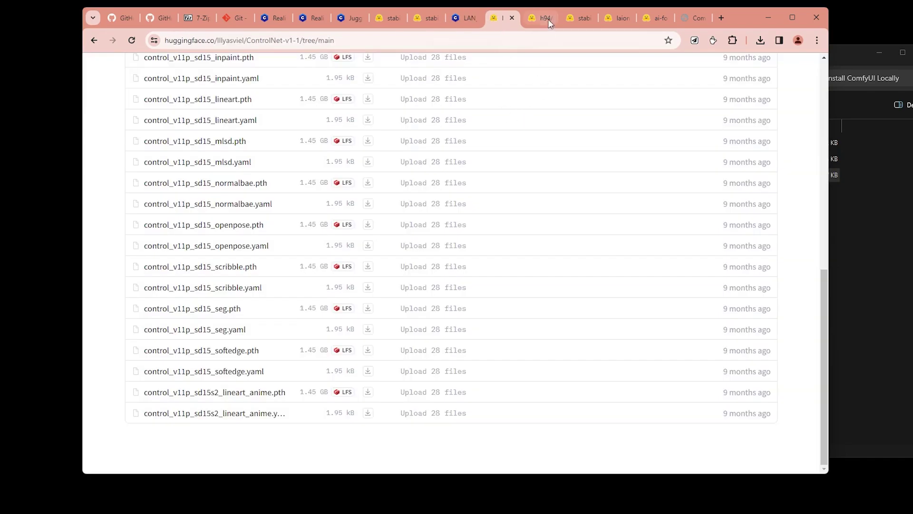
left_click(549, 21)
scroll(254, 184, "up", 5)
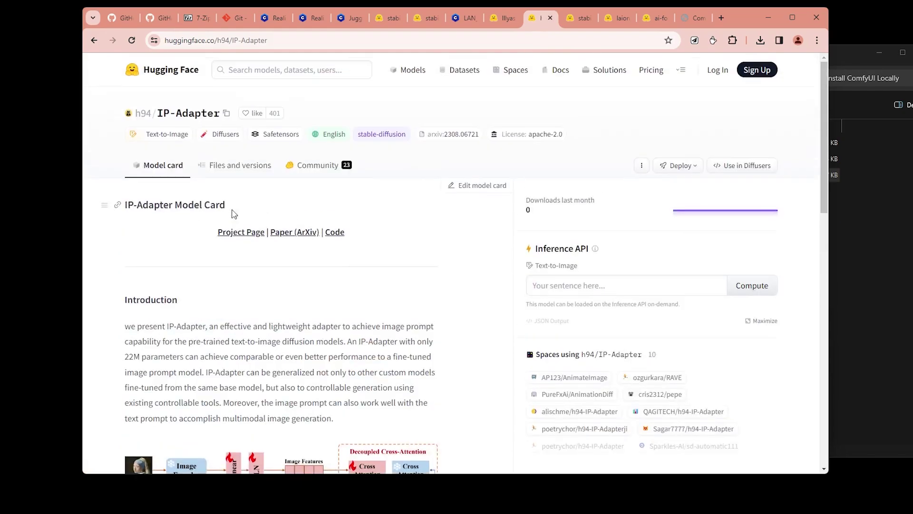
left_click(232, 167)
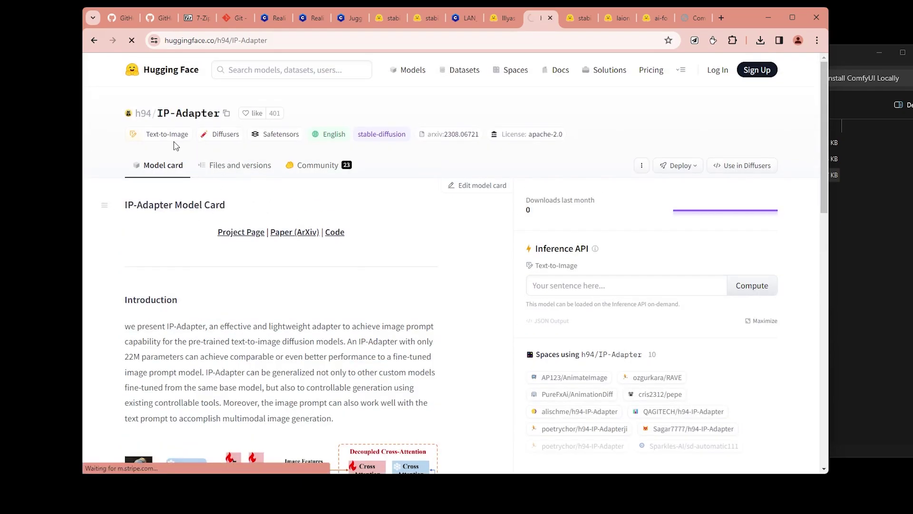
left_click(171, 261)
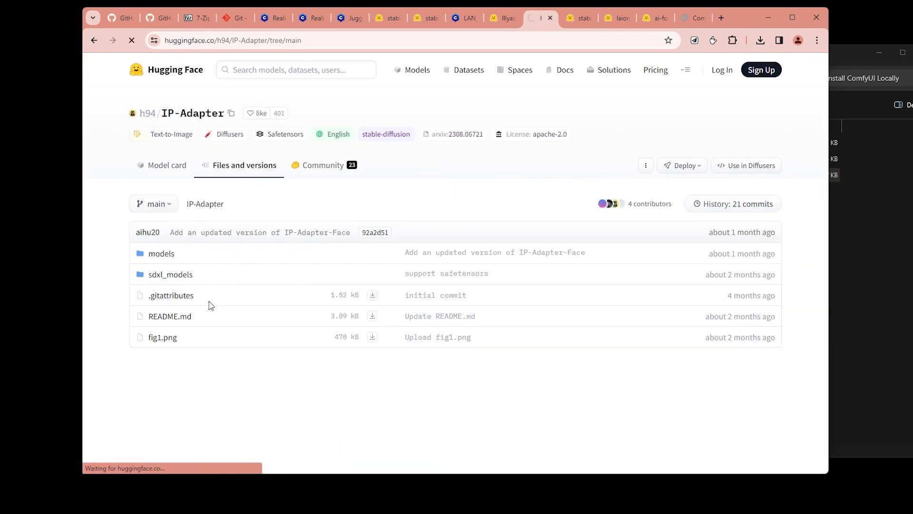
key("alt+Left")
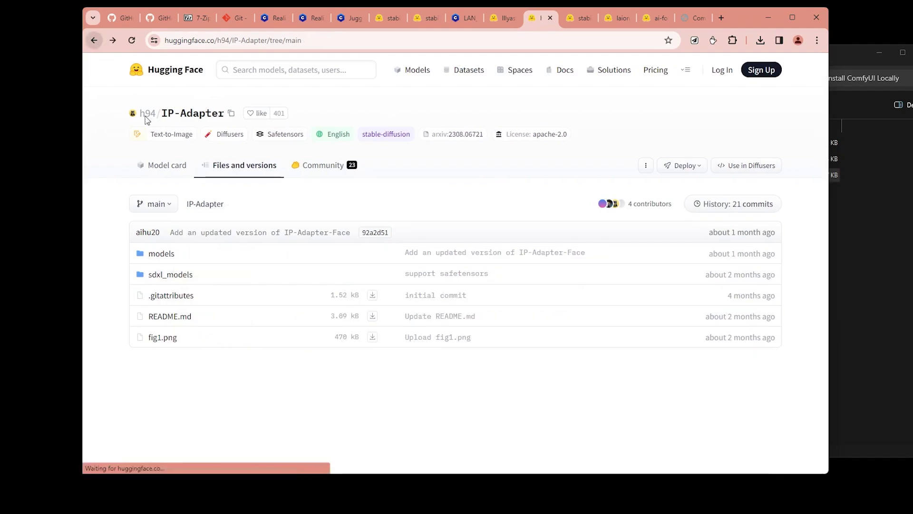
left_click(168, 276)
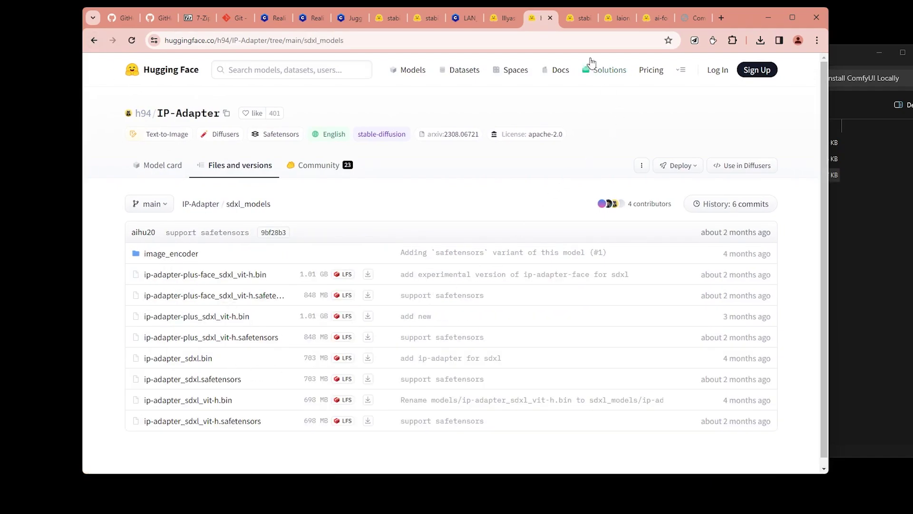
left_click(653, 18)
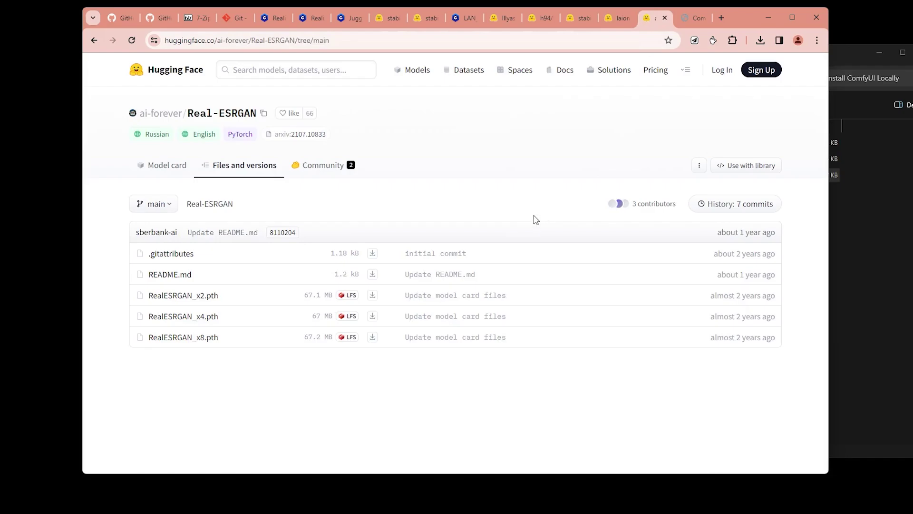
View the Shortcuts table in the README of the ComfyUI GitHub repository.
left_click(276, 18)
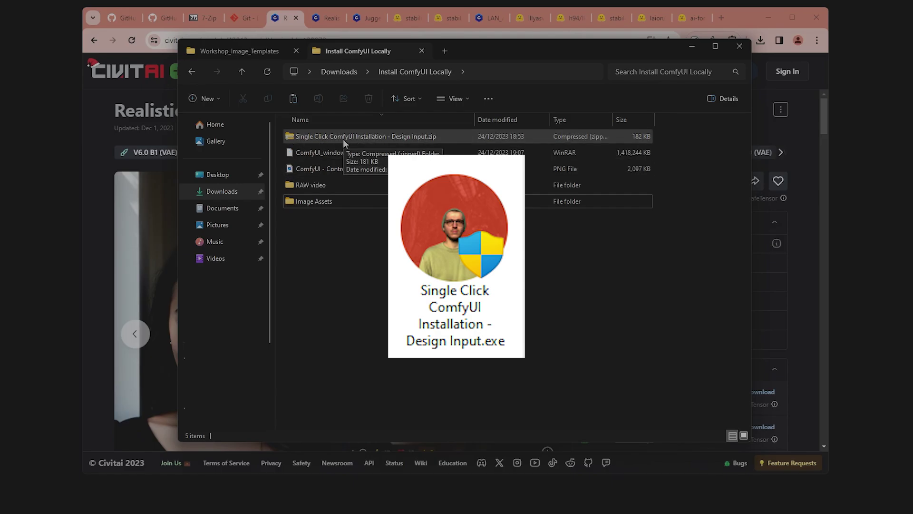
scroll(303, 209, "up", 1)
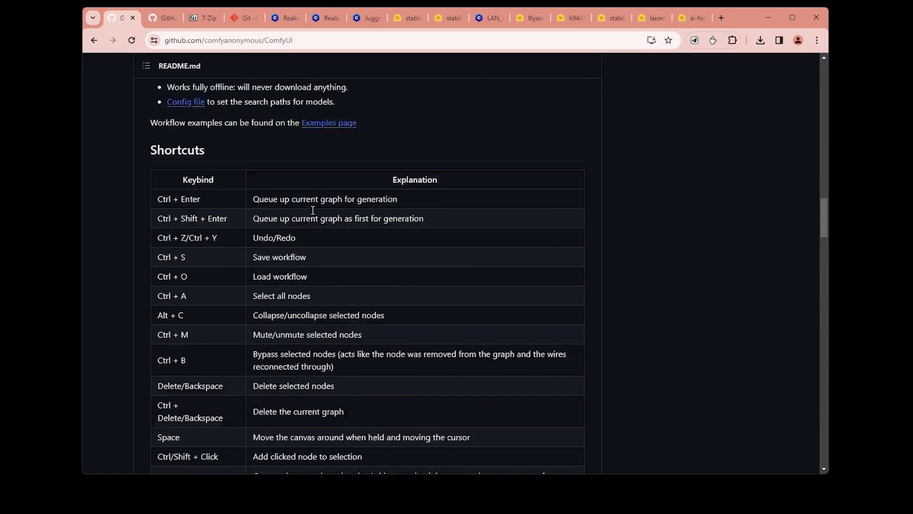
Extract Single Click ComfyUI Installation - Design Input.zip in the Install ComfyUI Locally folder and open the extracted folder.
scroll(304, 210, "up", 6)
left_click(284, 19)
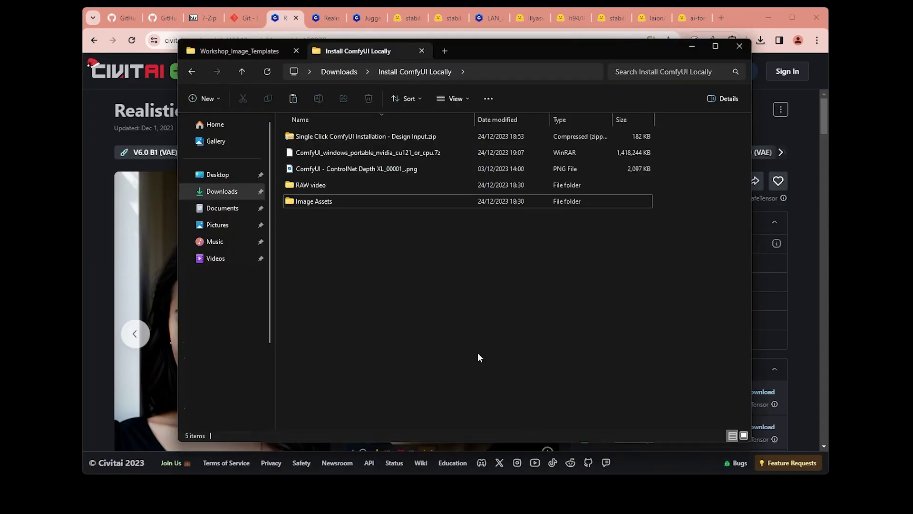
left_click(362, 138)
left_click(519, 97)
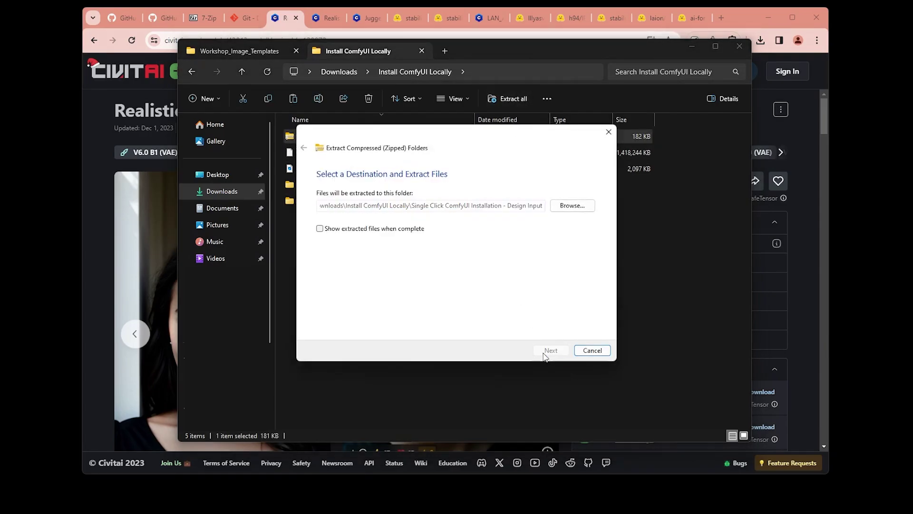
left_click(543, 351)
double_click(400, 186)
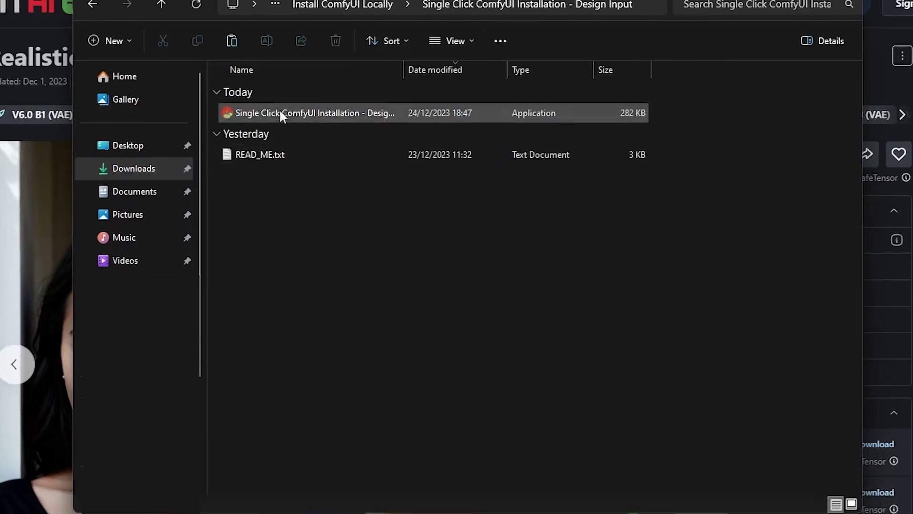
Read the installer's READ_ME.txt, highlight the disk space requirement, and close the file.
left_click(272, 152)
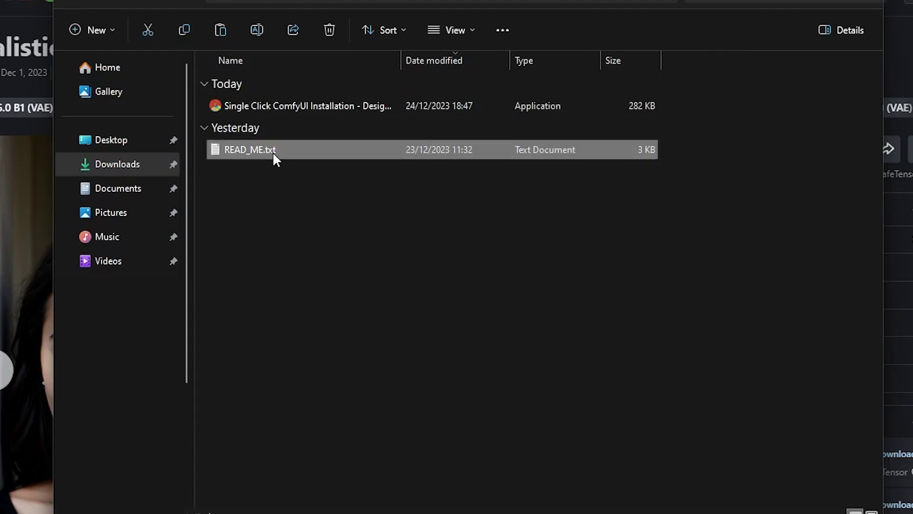
double_click(287, 159)
scroll(295, 299, "down", 4)
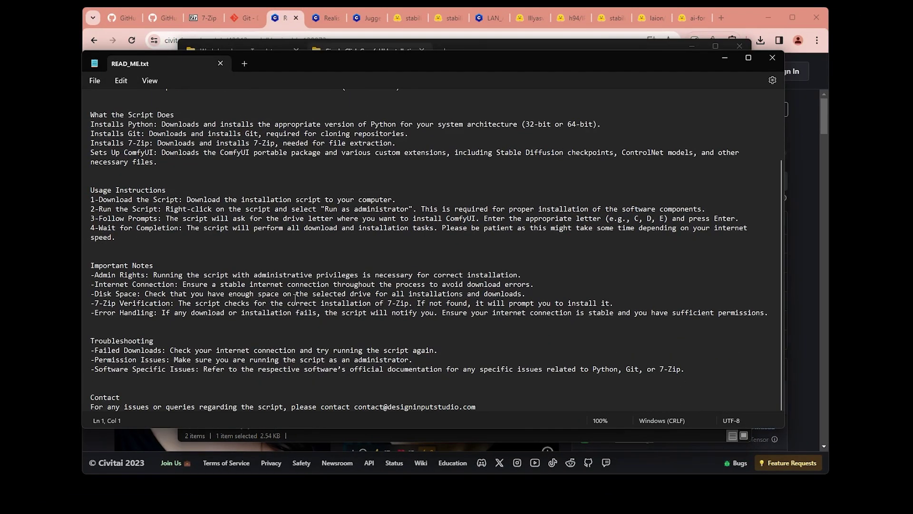
scroll(295, 299, "up", 3)
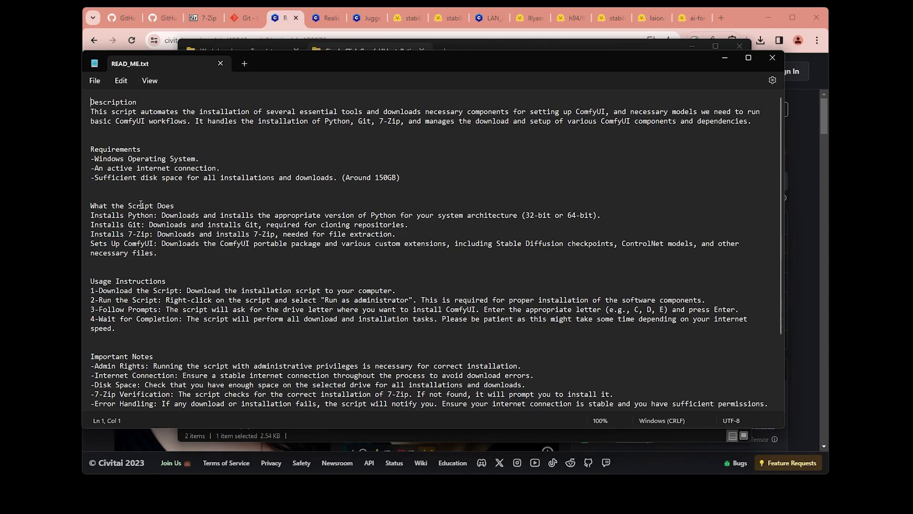
left_click(192, 261)
left_click_drag(401, 178, 342, 182)
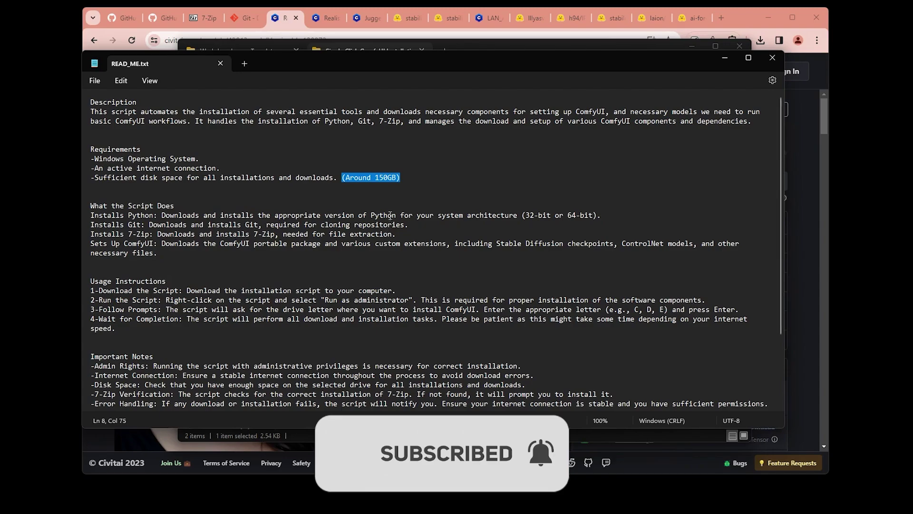
key("alt+F4")
Run the Single Click ComfyUI Installation application with permission to make changes, and minimise the browser and file windows behind it.
left_click(374, 151)
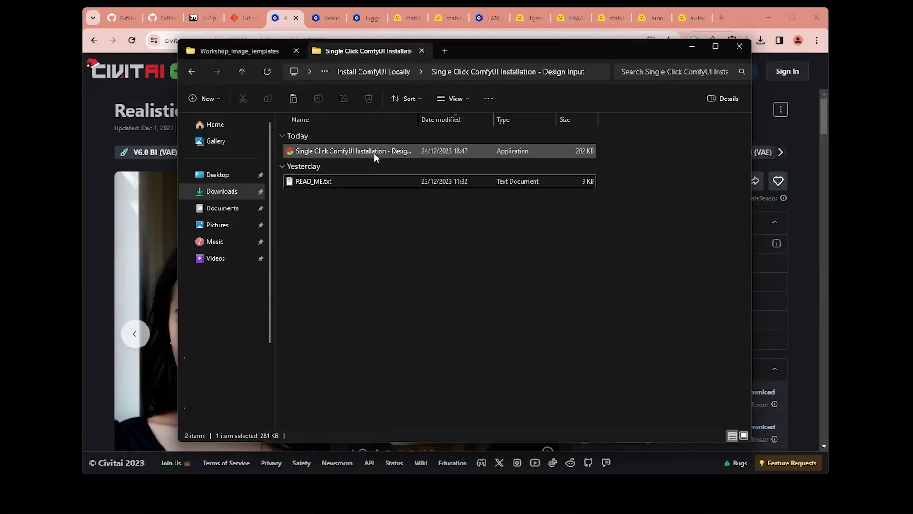
double_click(374, 152)
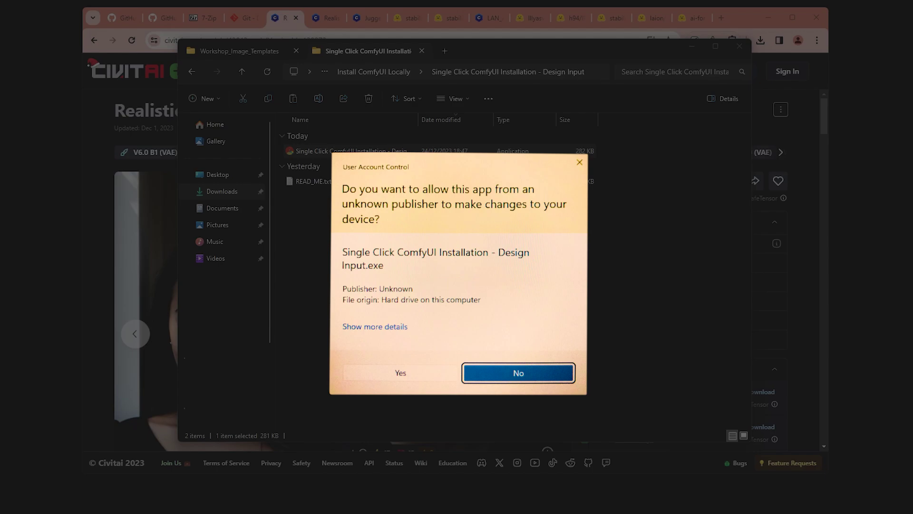
left_click(400, 372)
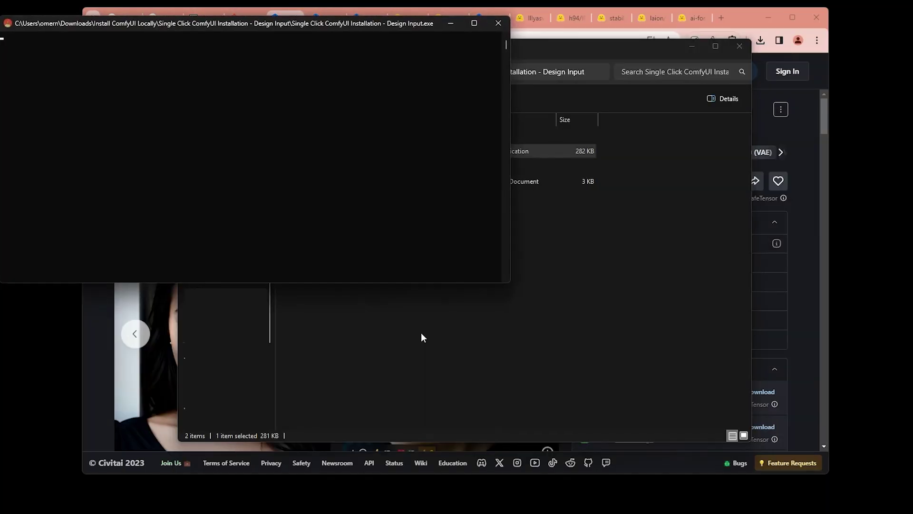
left_click_drag(344, 27, 540, 119)
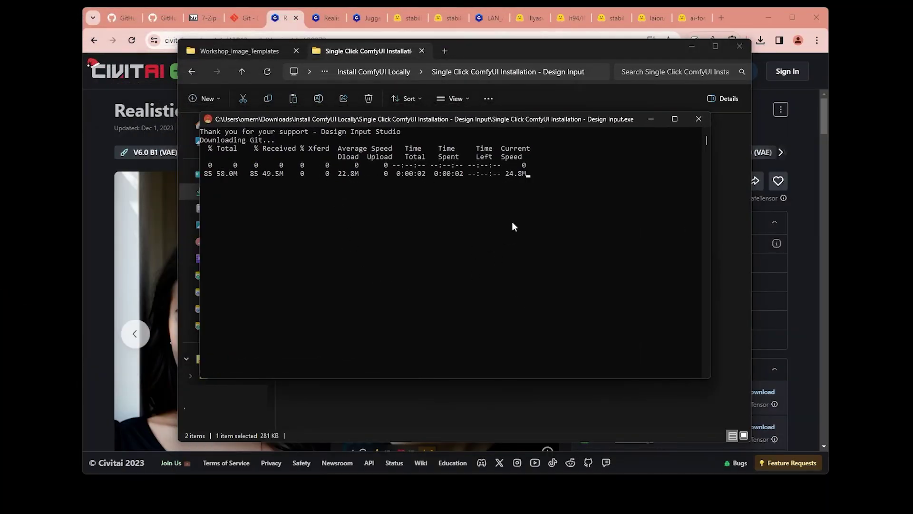
left_click(773, 16)
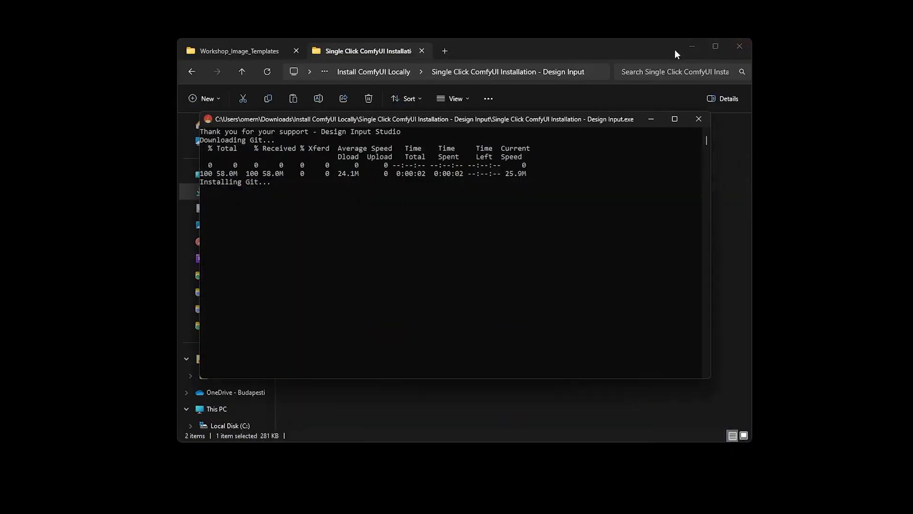
left_click(693, 46)
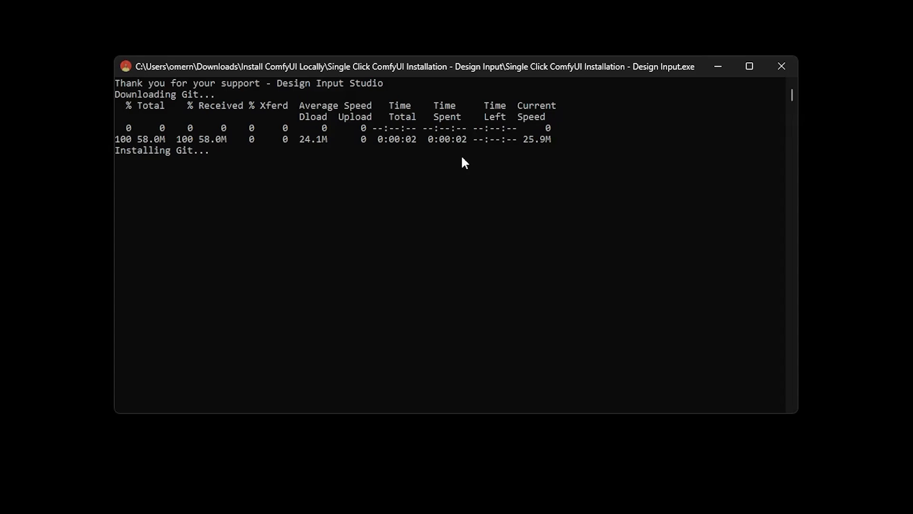
Enter c as the drive where the script installs ComfyUI and start the installation.
left_click_drag(429, 94, 470, 130)
left_click(274, 229)
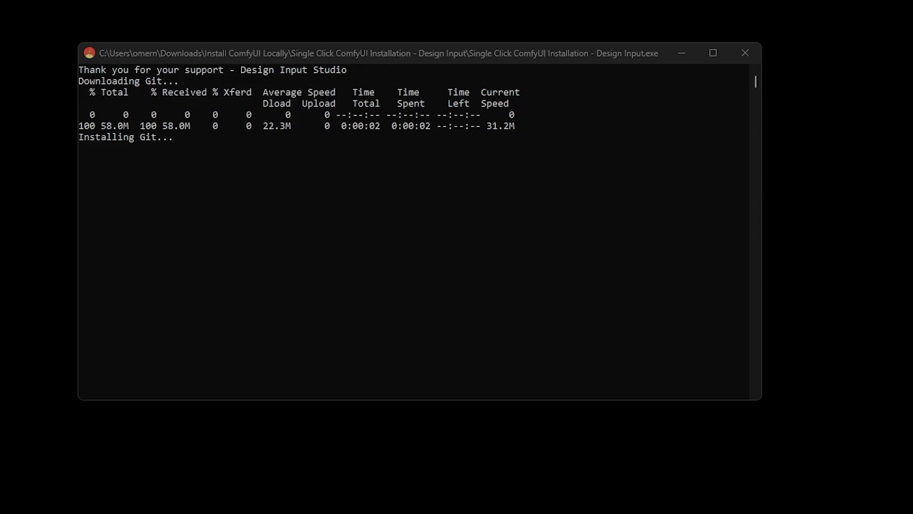
left_click_drag(319, 57, 333, 56)
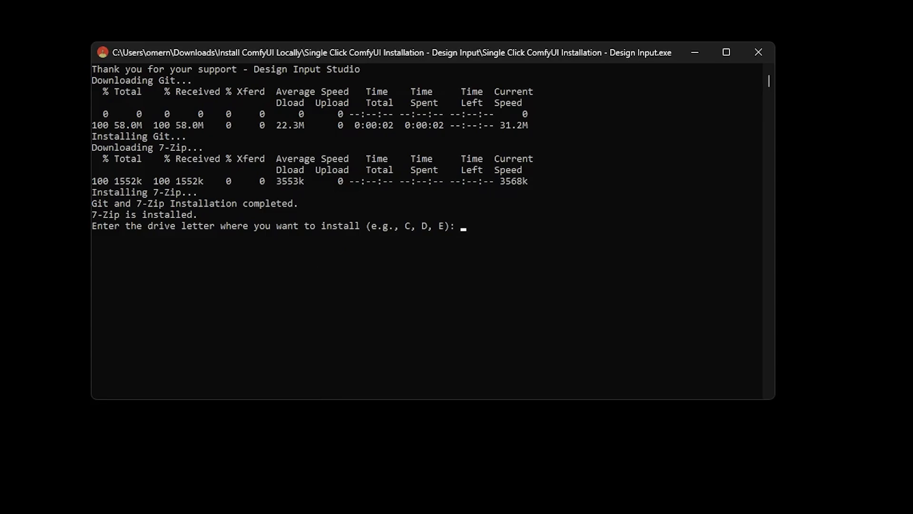
left_click_drag(379, 56, 390, 56)
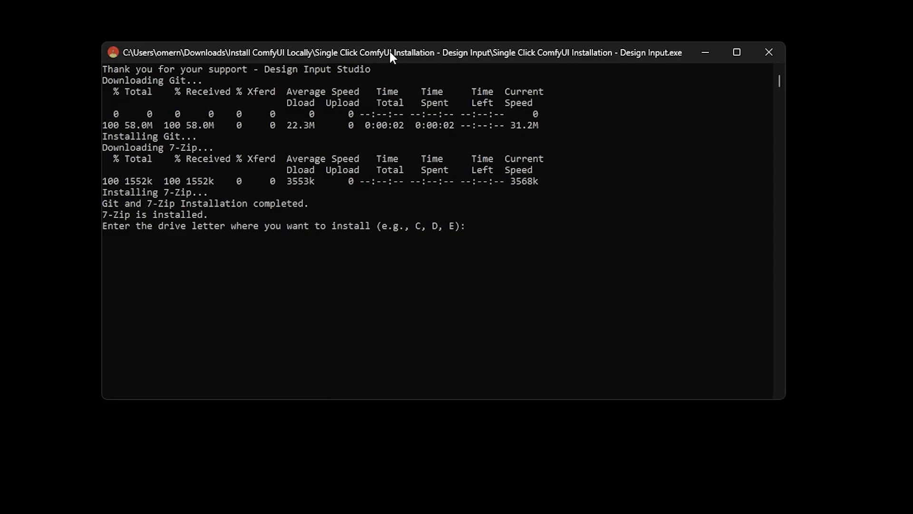
left_click(525, 226)
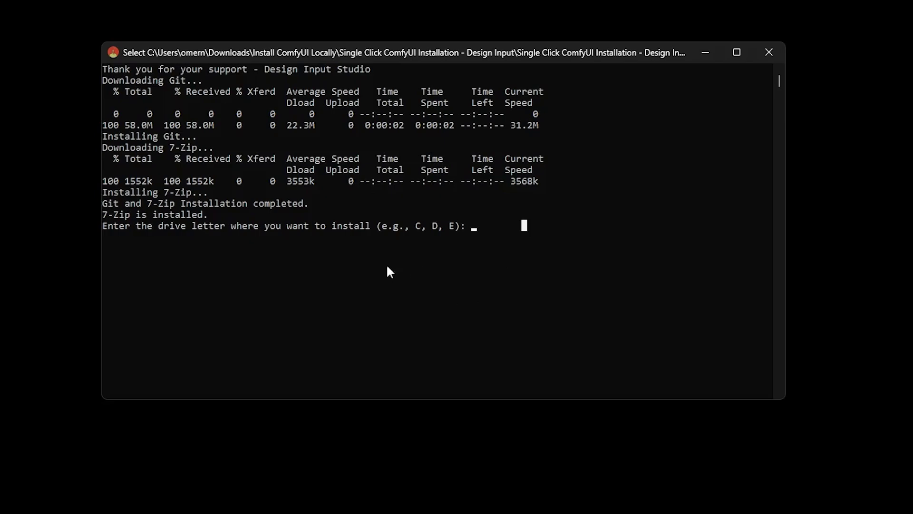
left_click(480, 227)
type("c")
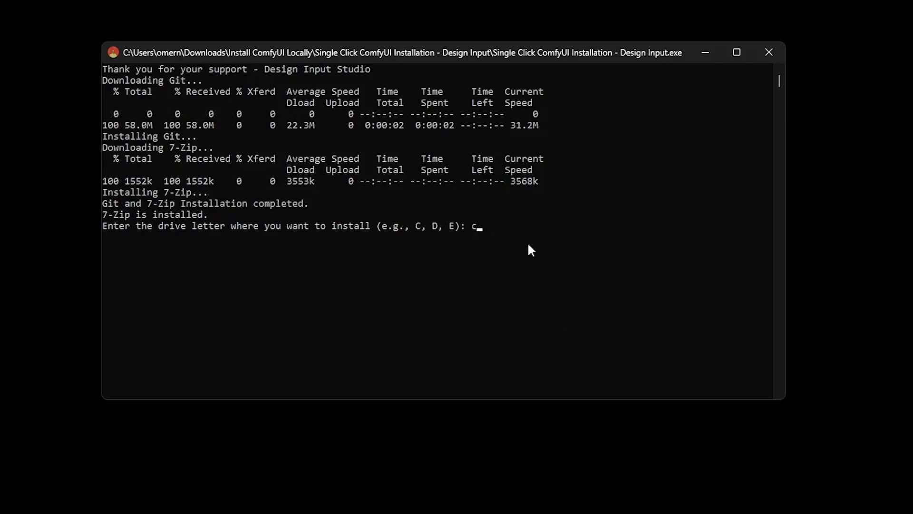
key("Return")
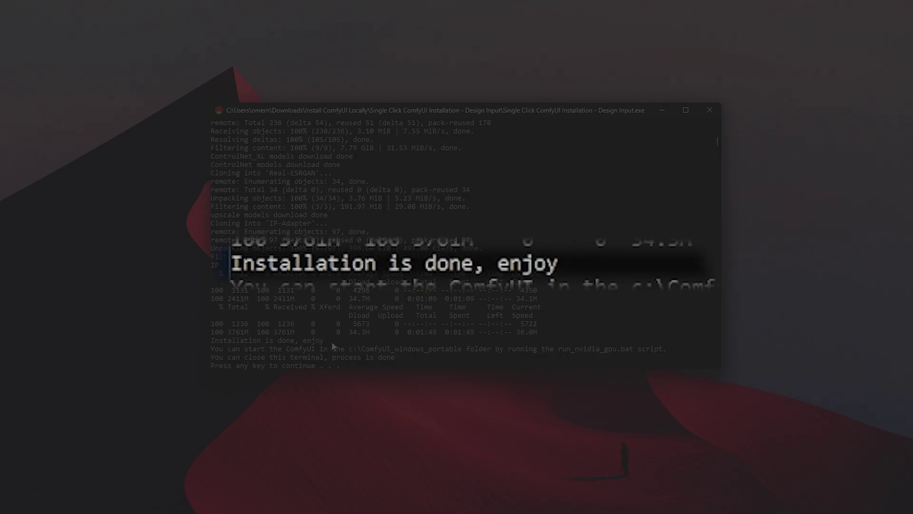
Check the installer's completion message in the terminal and close the terminal window.
left_click_drag(333, 343, 223, 341)
left_click(292, 342)
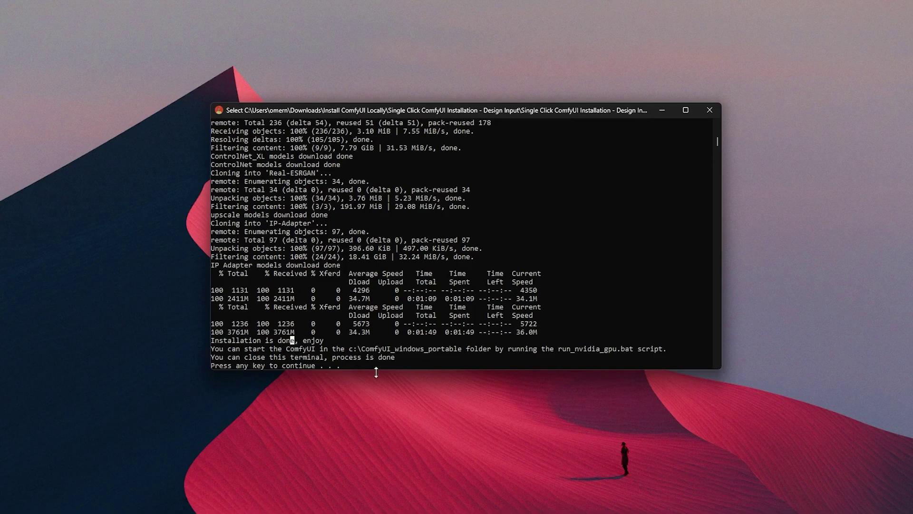
left_click(706, 113)
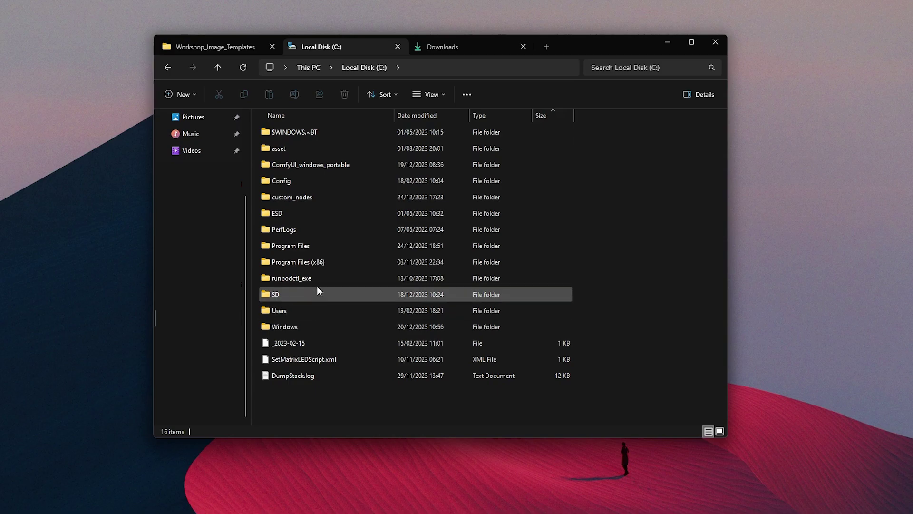
Launch ComfyUI with run_nvidia_gpu.bat from the ComfyUI_windows_portable folder on drive C.
double_click(344, 166)
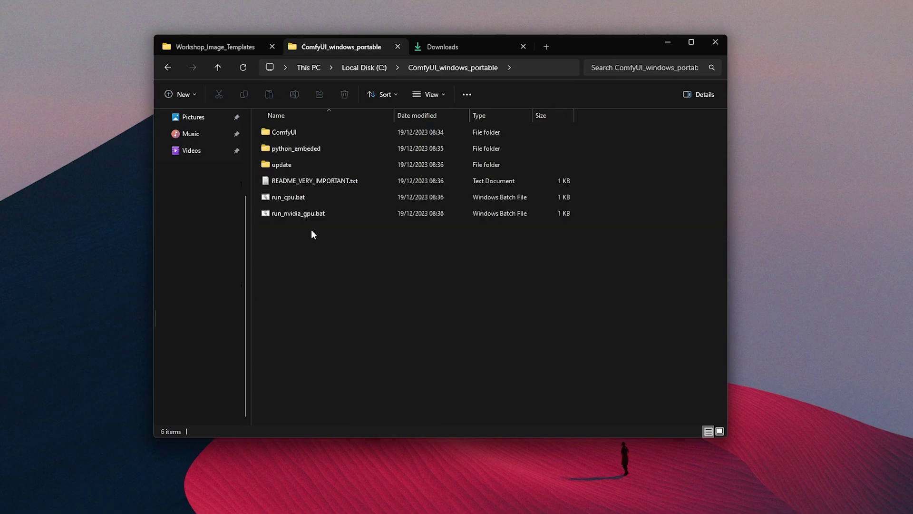
left_click(322, 218)
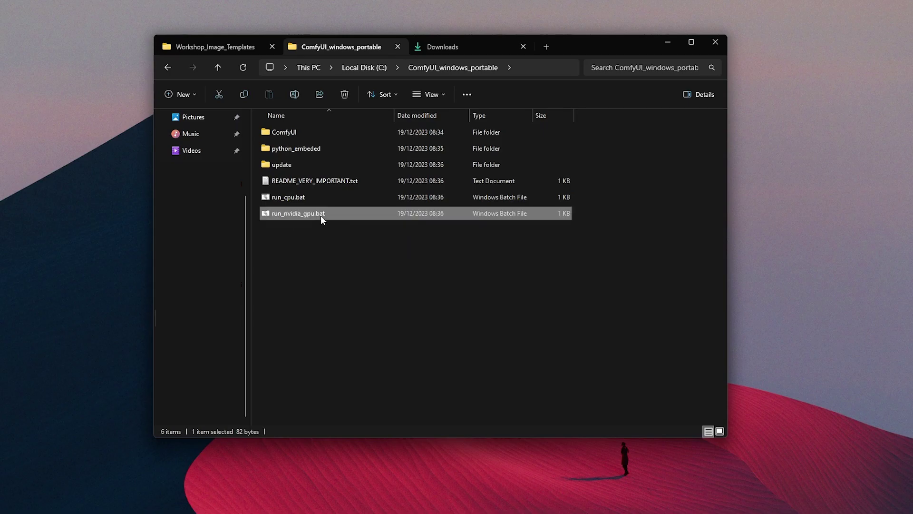
double_click(321, 216)
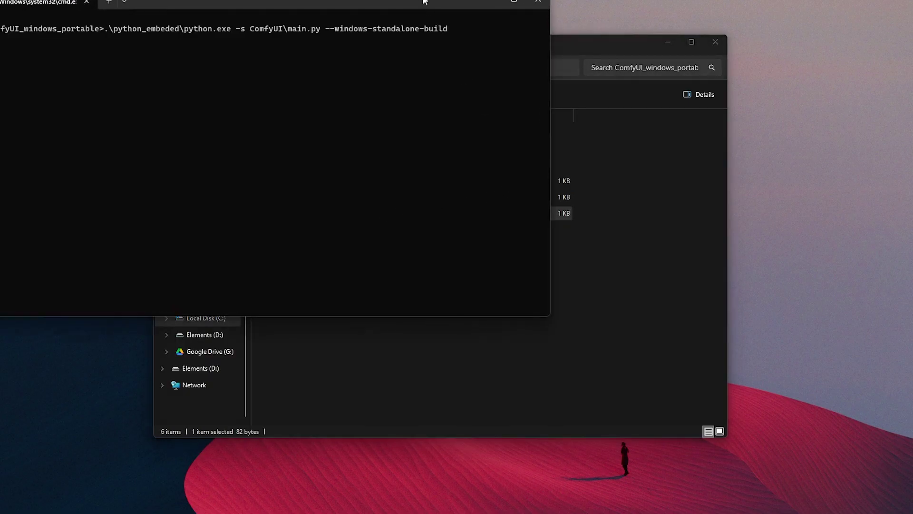
left_click_drag(419, 5, 617, 78)
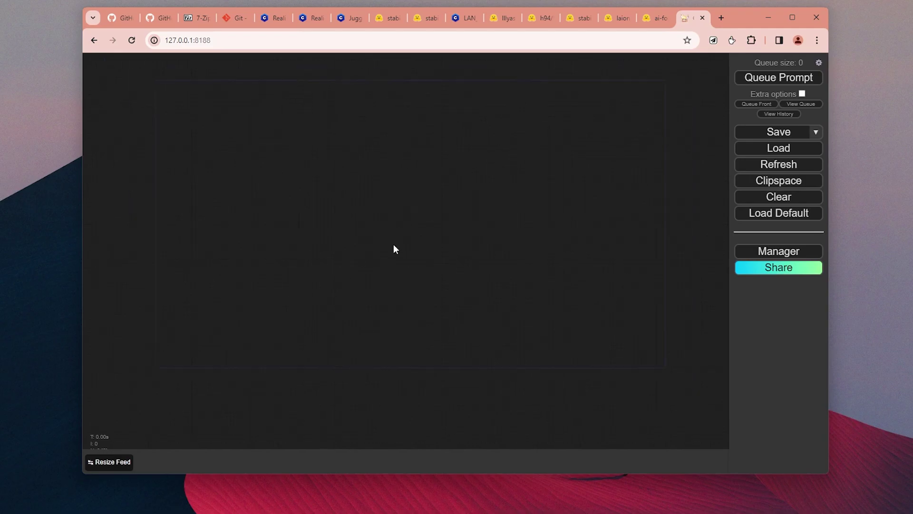
Search the nodes for a checkpoint loader and add a Load Checkpoint node to the empty canvas.
double_click(387, 227)
type("com")
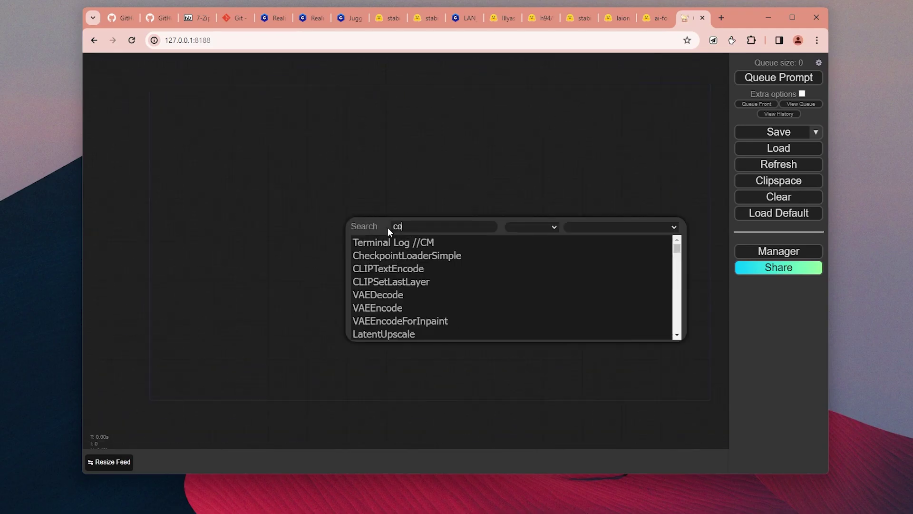
key("BackSpace")
key("BackSpace")
key("BackSpace")
type("checkp")
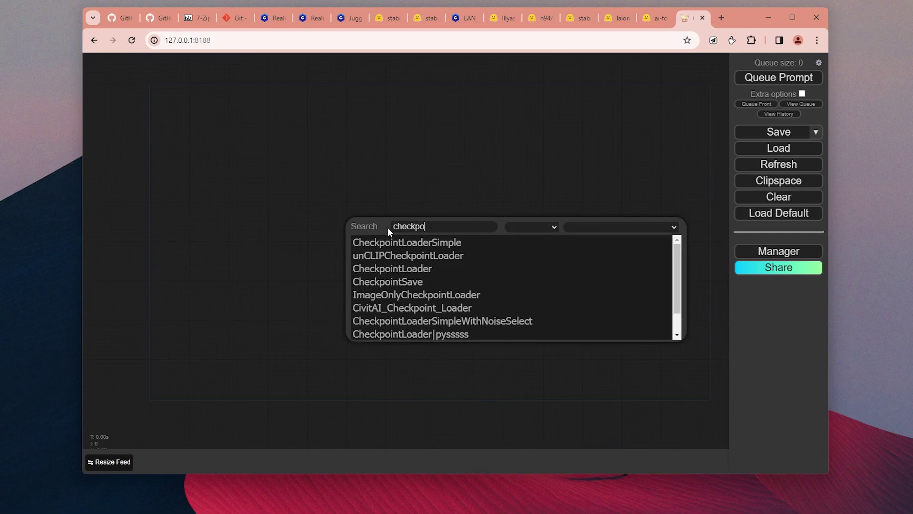
key("Return")
scroll(388, 227, "up", 4)
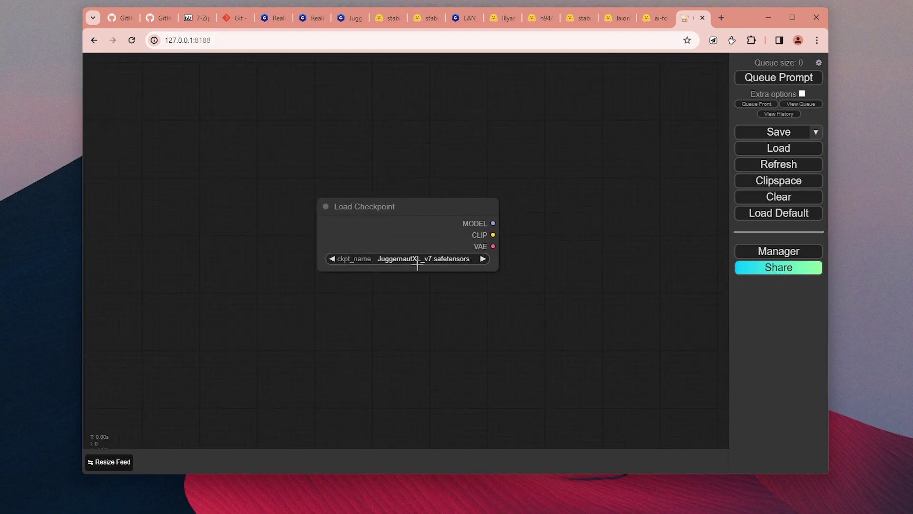
Look through the checkpoints available in the Load Checkpoint node and move the node aside.
left_click(418, 258)
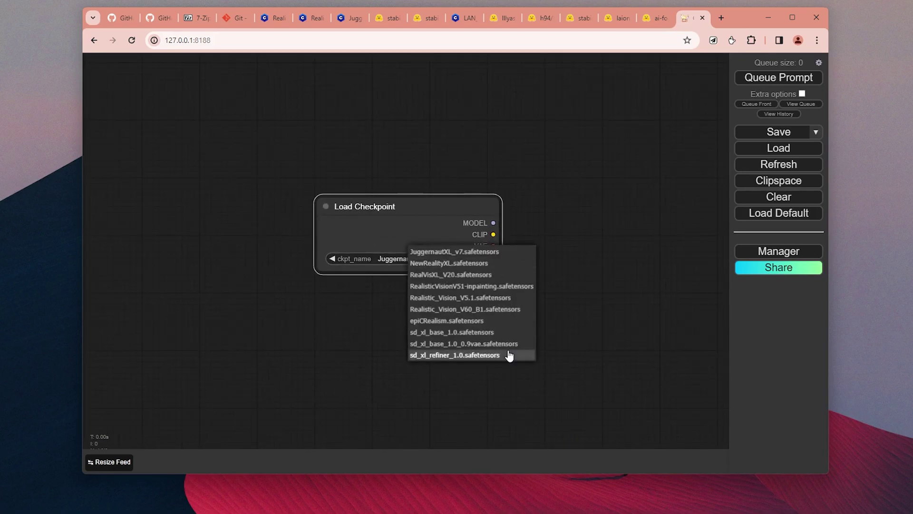
left_click(555, 346)
left_click_drag(422, 235, 383, 230)
Search the nodes for a ControlNet loader and add a Load ControlNet Model node beside the Load Checkpoint node.
double_click(476, 231)
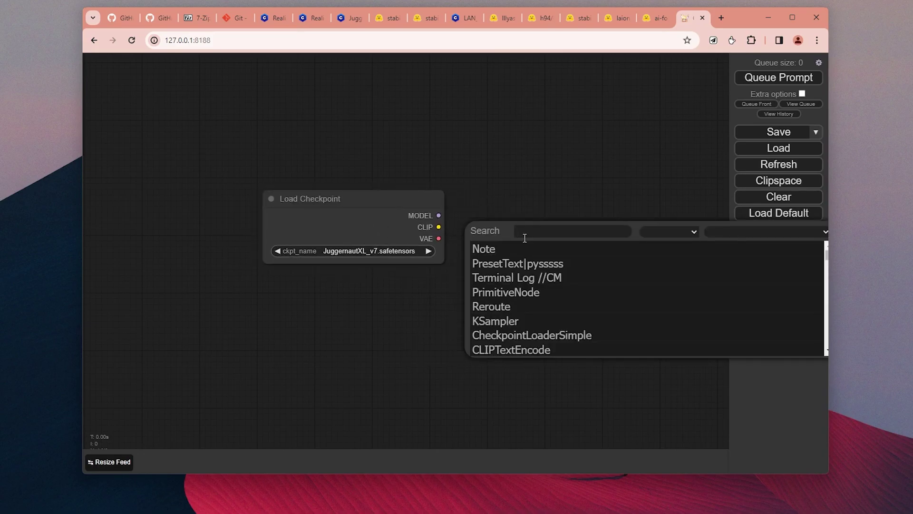
type("ckpt")
key("BackSpace")
key("BackSpace")
key("BackSpace")
key("BackSpace")
type("con")
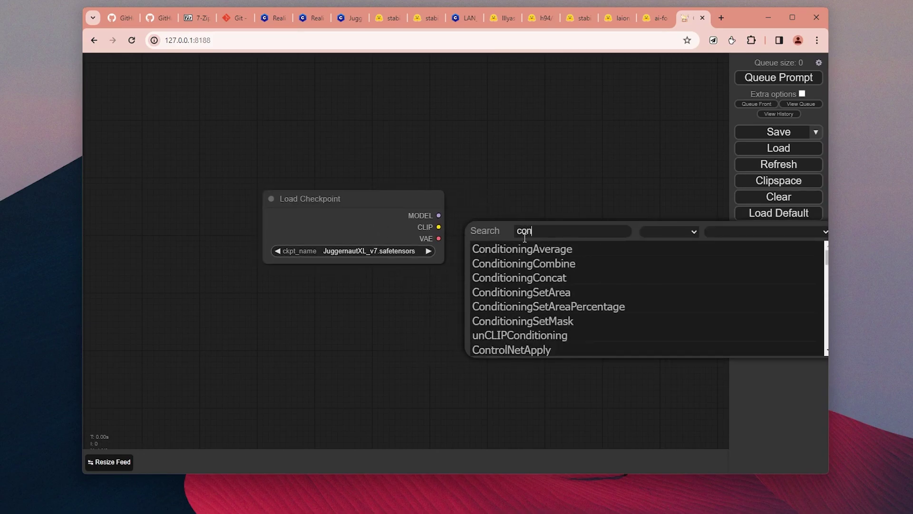
type("tro")
key("Down")
key("Return")
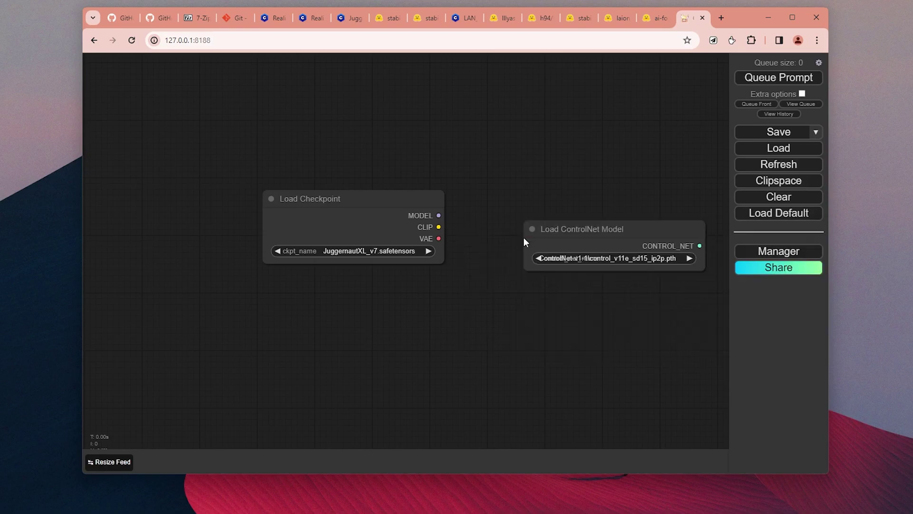
Look through the models available in the Load ControlNet Model node.
left_click(601, 237)
scroll(650, 332, "down", 2)
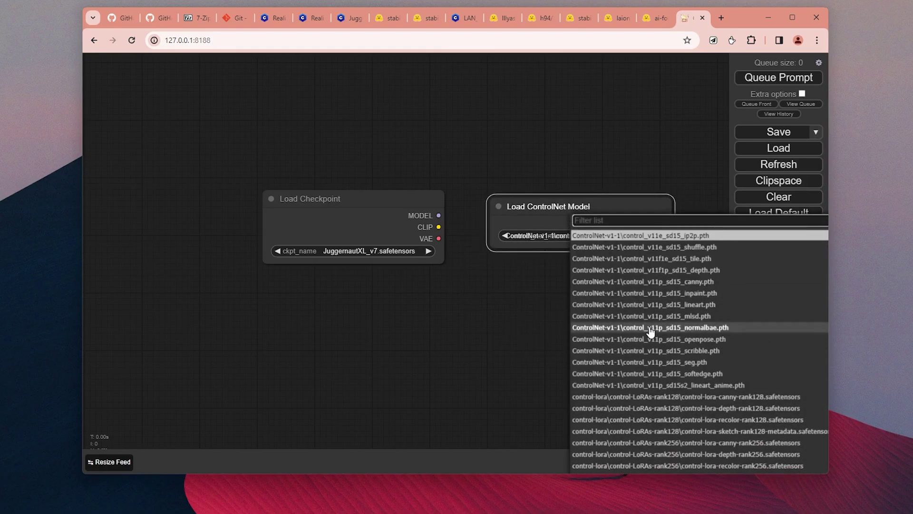
scroll(651, 331, "up", 2)
scroll(651, 332, "down", 3)
Search the nodes for lora and add a Load LoRA node below the Load ControlNet Model node.
double_click(429, 298)
type("lora")
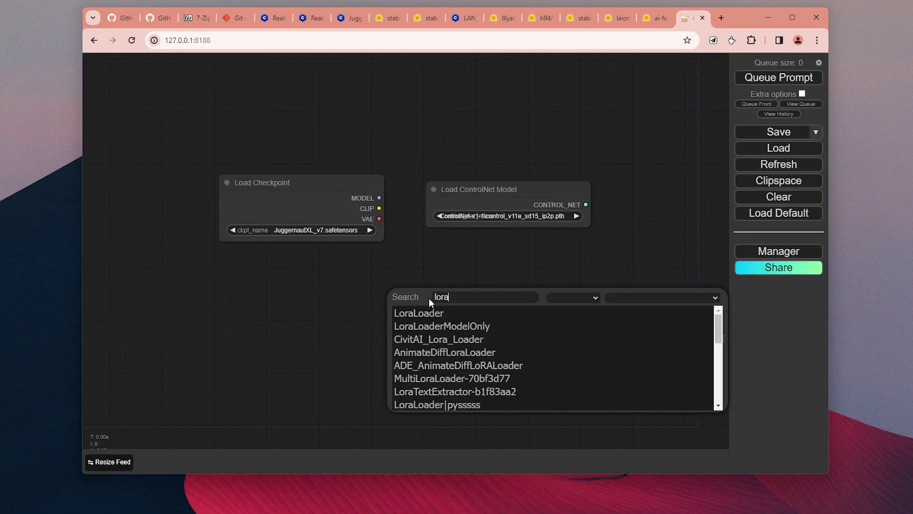
key("Return")
left_click(509, 327)
left_click_drag(653, 277, 658, 277)
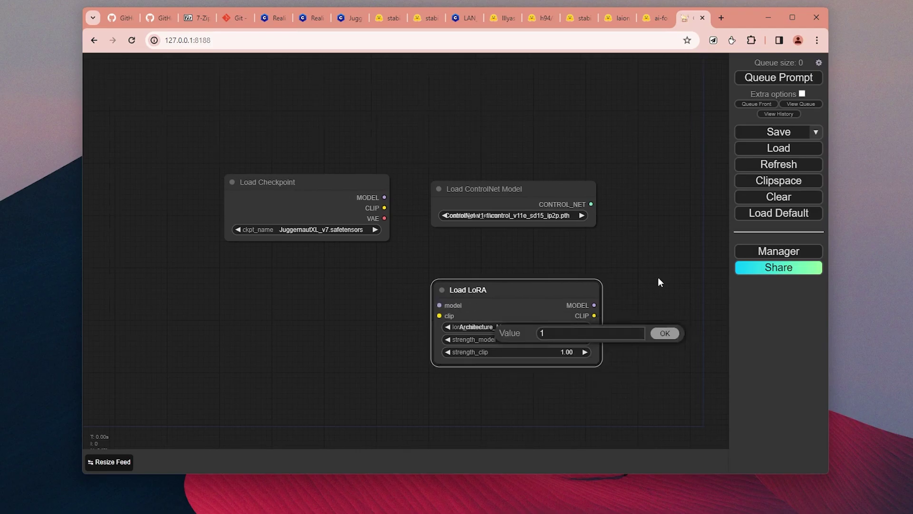
Look through the LoRA models available in the Load LoRA node and remove all nodes from the canvas.
left_click(519, 326)
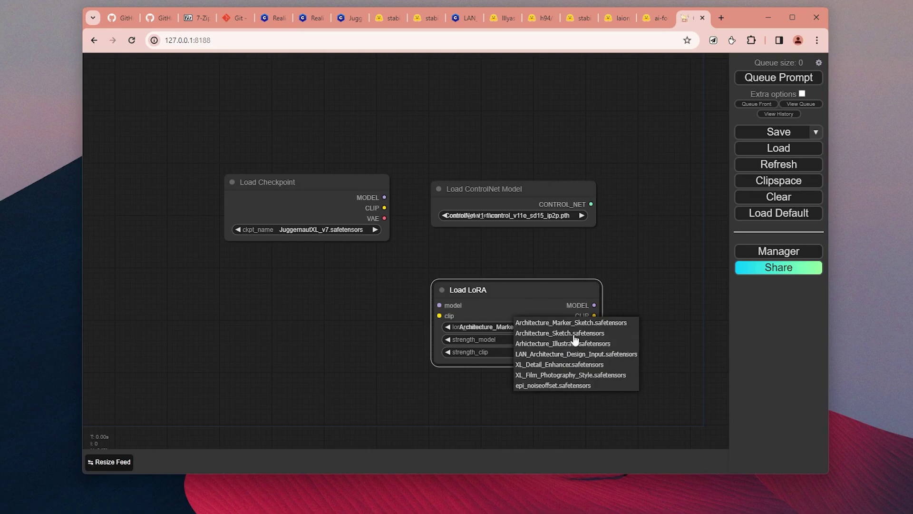
key("ctrl+z")
left_click_drag(508, 297, 315, 152)
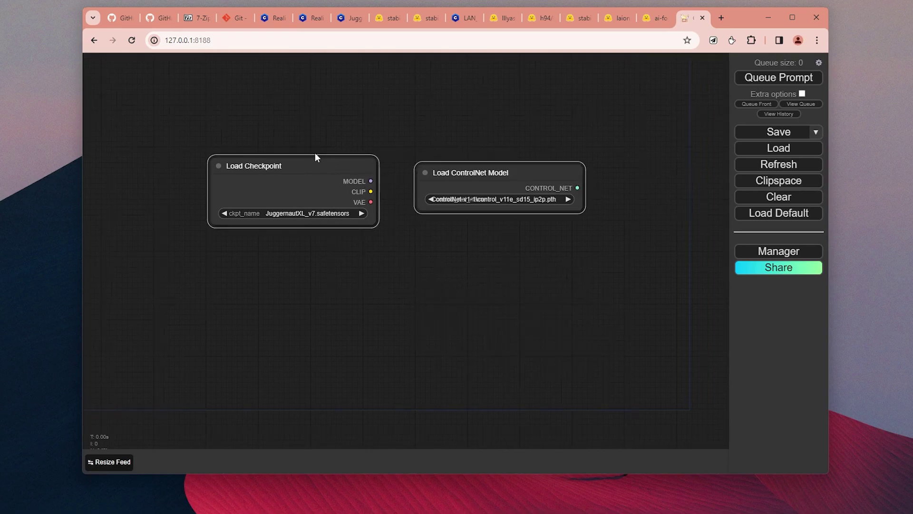
key("Delete")
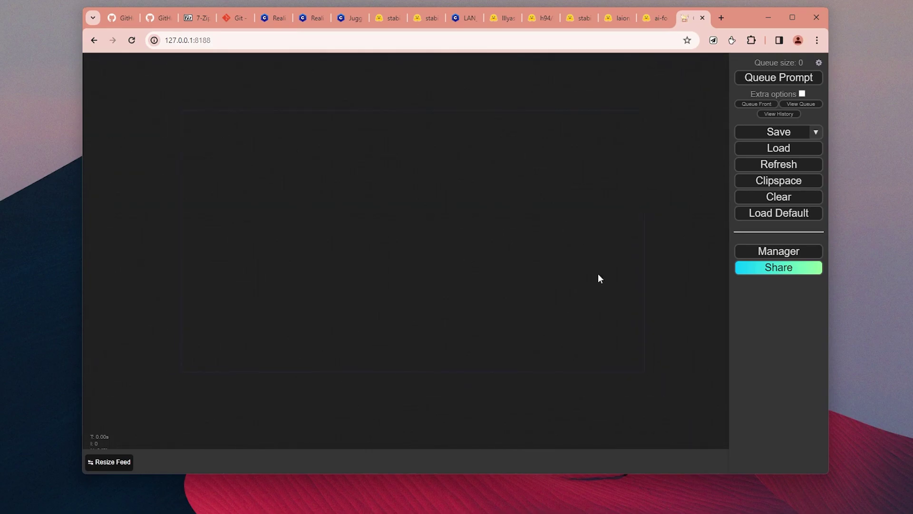
Open the custom nodes list in ComfyUI Manager, filter it to installed nodes and look through the entries.
left_click(766, 251)
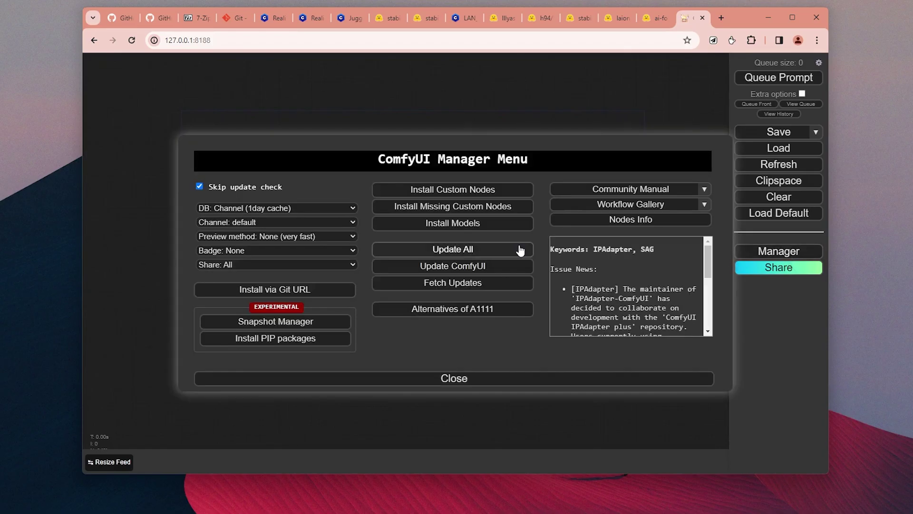
left_click(493, 198)
left_click(242, 113)
left_click(243, 150)
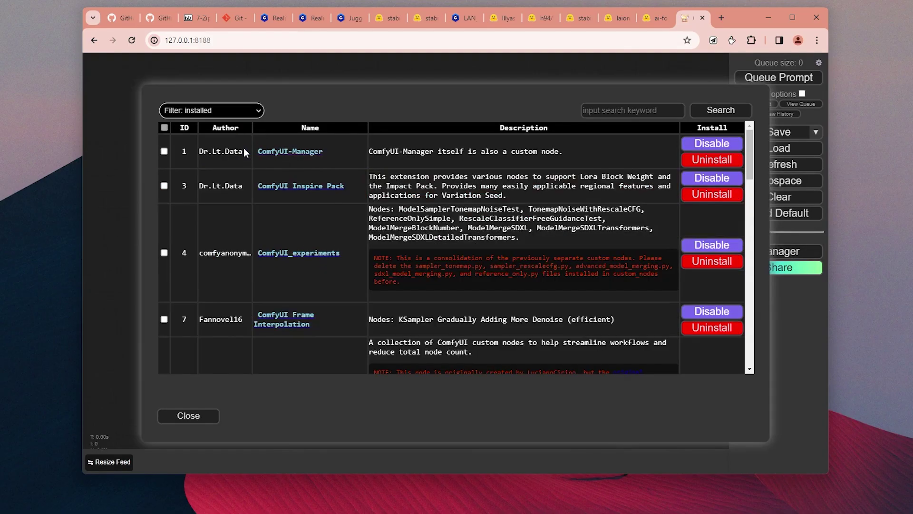
scroll(384, 224, "down", 10)
scroll(385, 224, "down", 10)
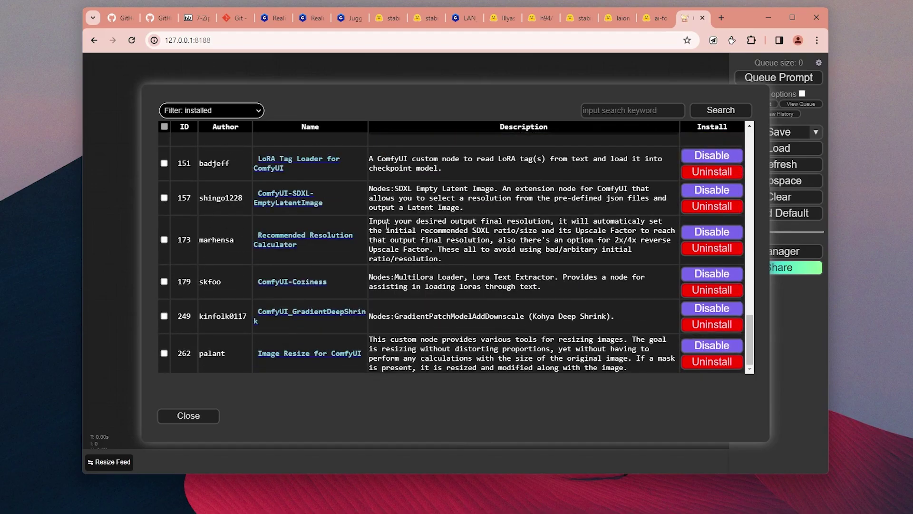
scroll(426, 209, "up", 15)
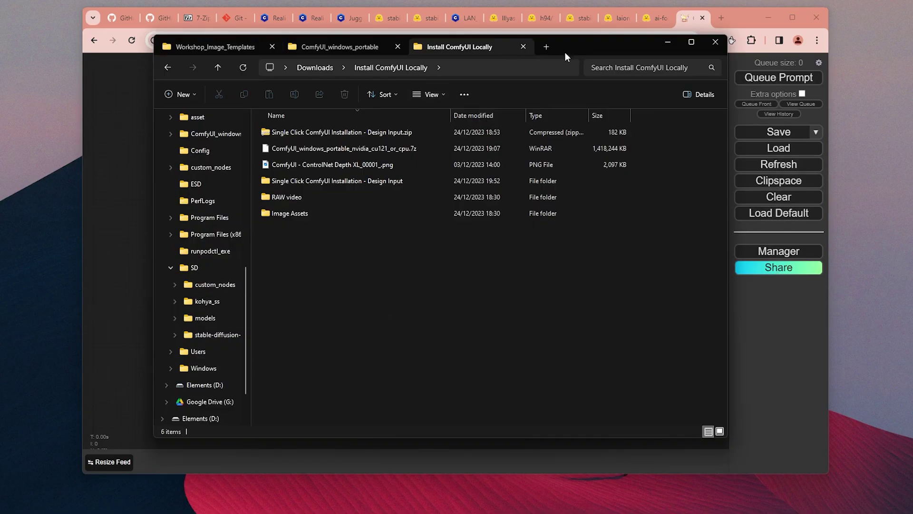
Load the workflow embedded in "ComfyUI - ControlNet Depth XL_00001_.png" from the Install ComfyUI Locally folder onto the empty canvas.
left_click_drag(564, 47, 779, 51)
left_click_drag(562, 172, 284, 210)
scroll(379, 187, "down", 5)
scroll(497, 263, "down", 4)
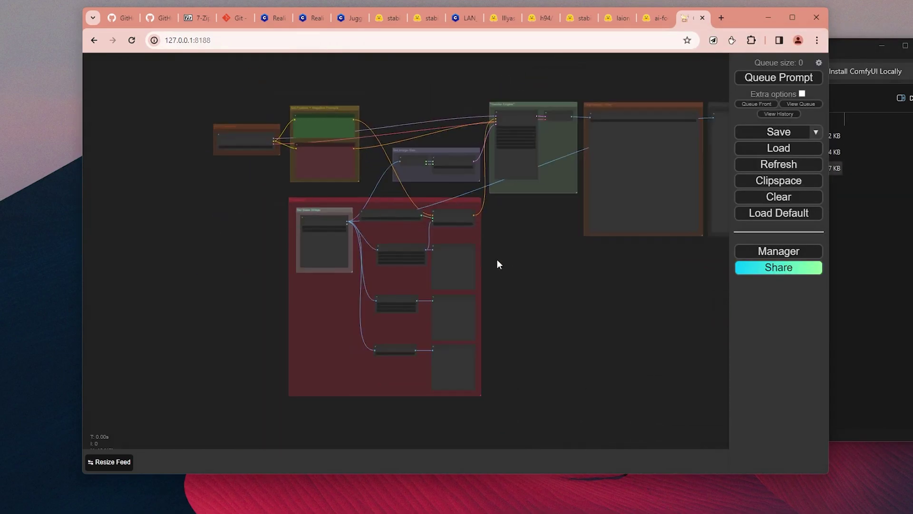
scroll(511, 320, "down", 1)
scroll(151, 200, "up", 3)
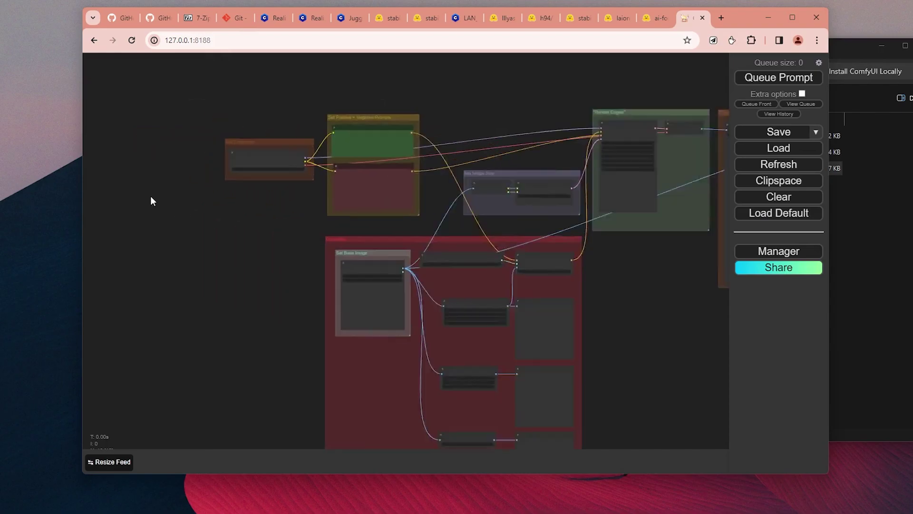
Examine the Set Checkpoint group and the positive and negative prompts in the loaded workflow.
scroll(401, 220, "up", 4)
scroll(315, 194, "up", 3)
scroll(277, 126, "up", 3)
scroll(287, 237, "down", 4)
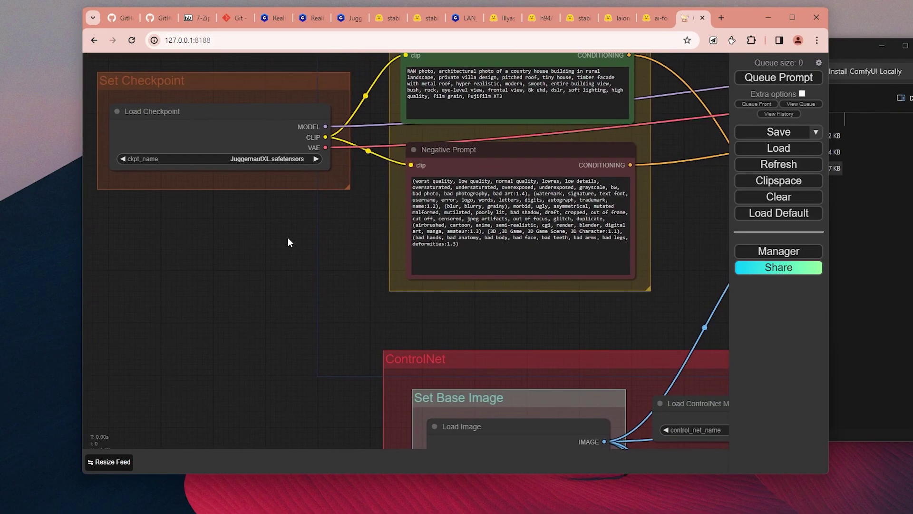
left_click_drag(276, 196, 243, 164)
left_click(398, 326)
left_click(555, 351)
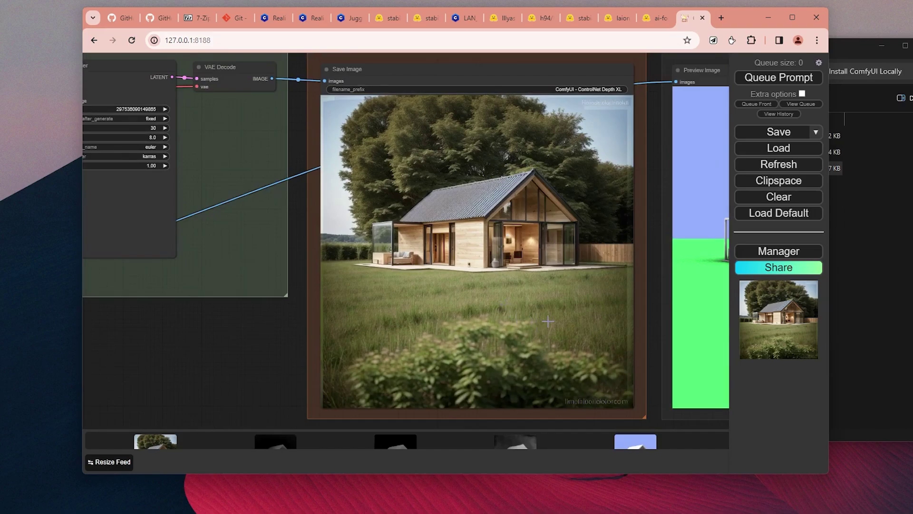
Review the generated house image in the Save Image node and look over the surrounding workflow.
scroll(548, 321, "down", 5)
left_click_drag(548, 321, 640, 267)
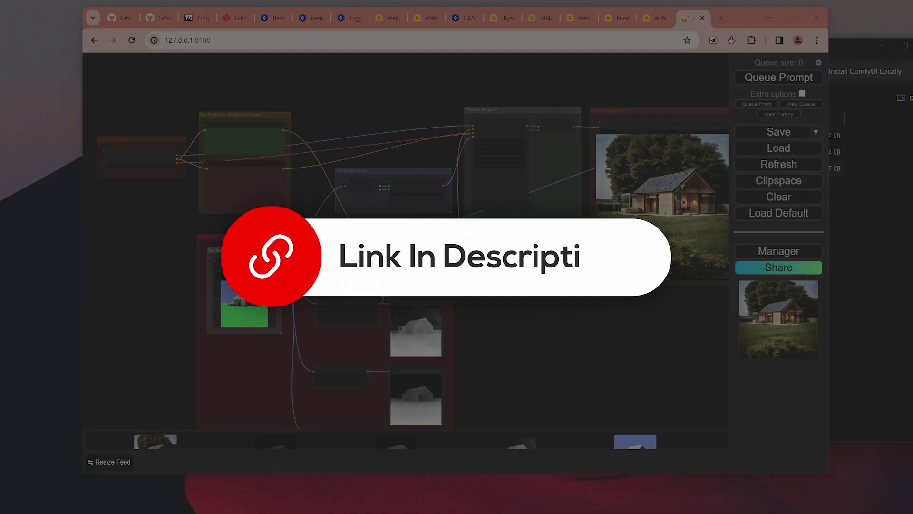
left_click_drag(640, 268, 594, 239)
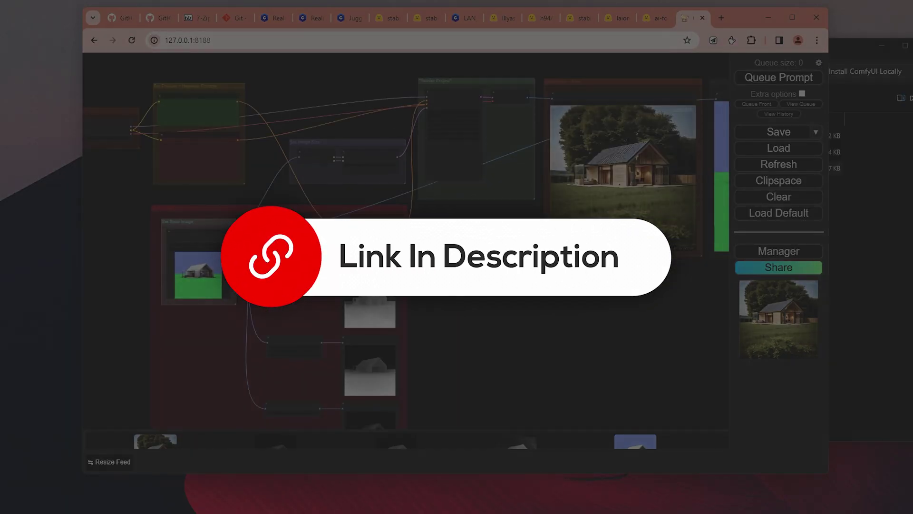